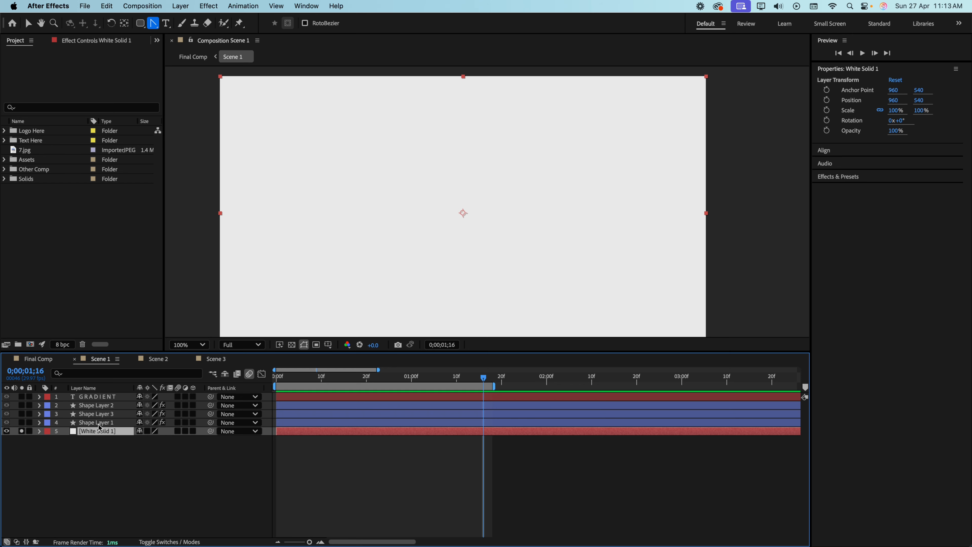
# Solo Shape Layer 1 and reveal its Shape 1 path keyframes at the first frame, with the Pen tool active.
pyautogui.click(21, 422)
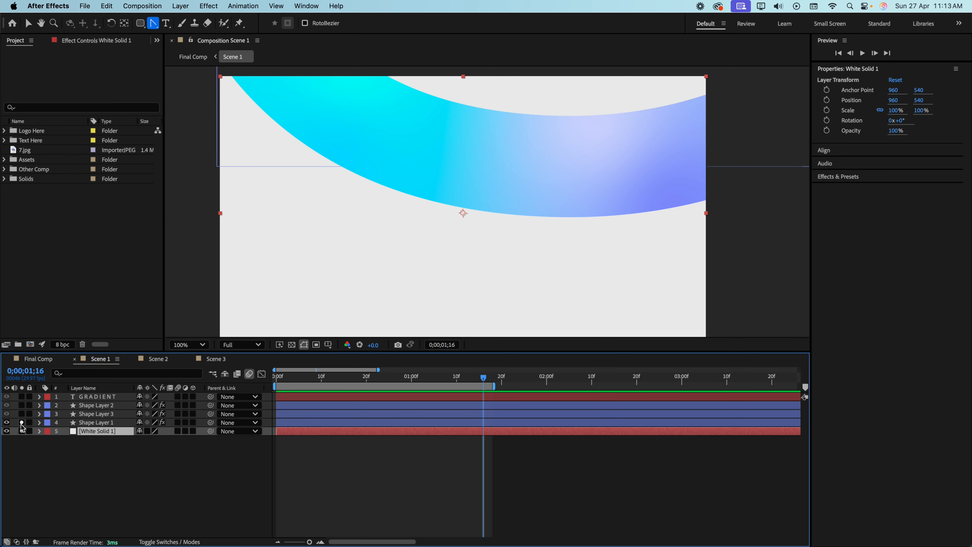
pyautogui.press('Home')
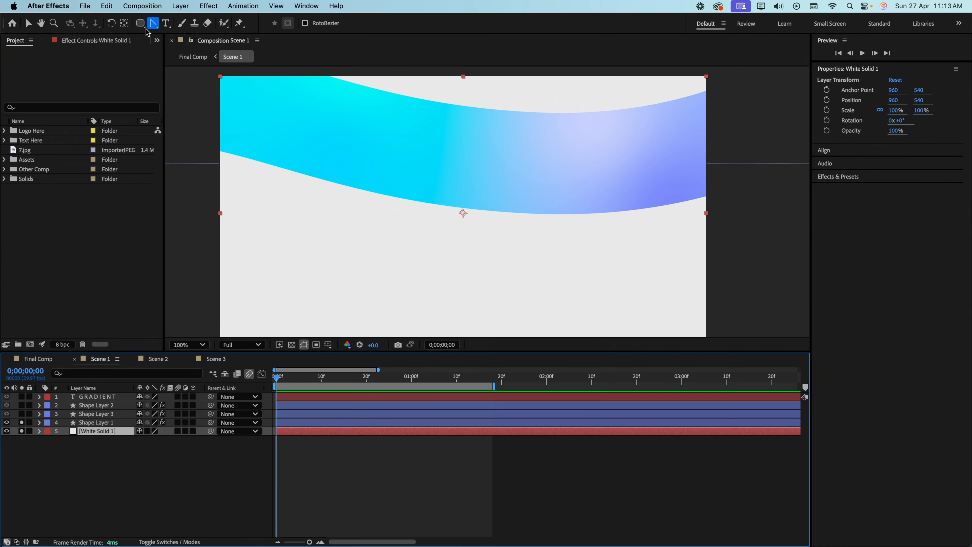
pyautogui.moveTo(153, 23); pyautogui.dragTo(180, 33)
pyautogui.click(39, 422)
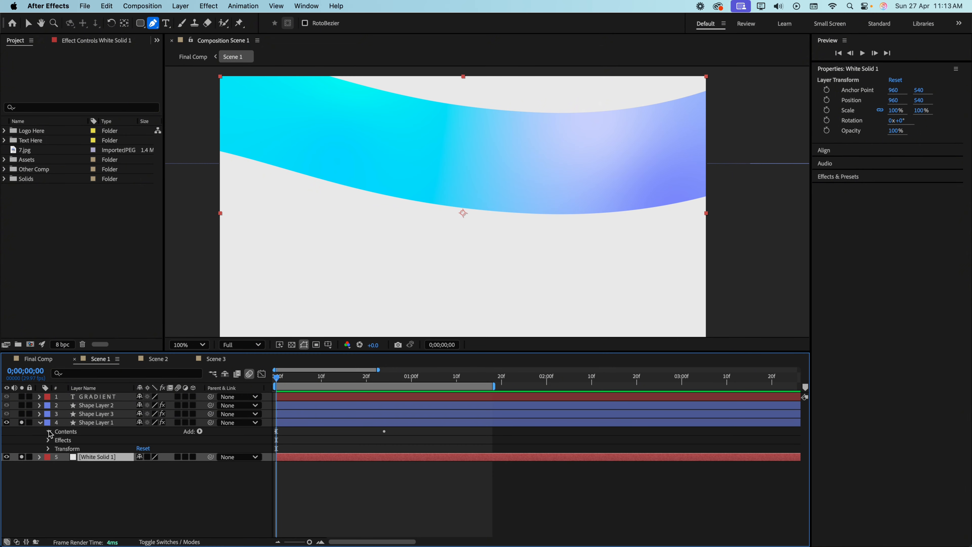
pyautogui.click(49, 432)
pyautogui.click(57, 439)
pyautogui.click(66, 449)
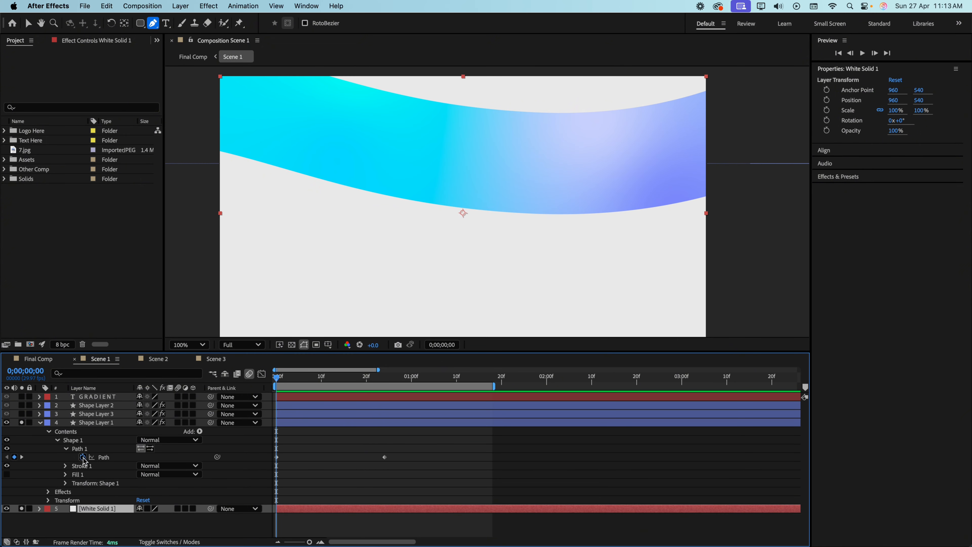
pyautogui.click(102, 457)
pyautogui.press(',')
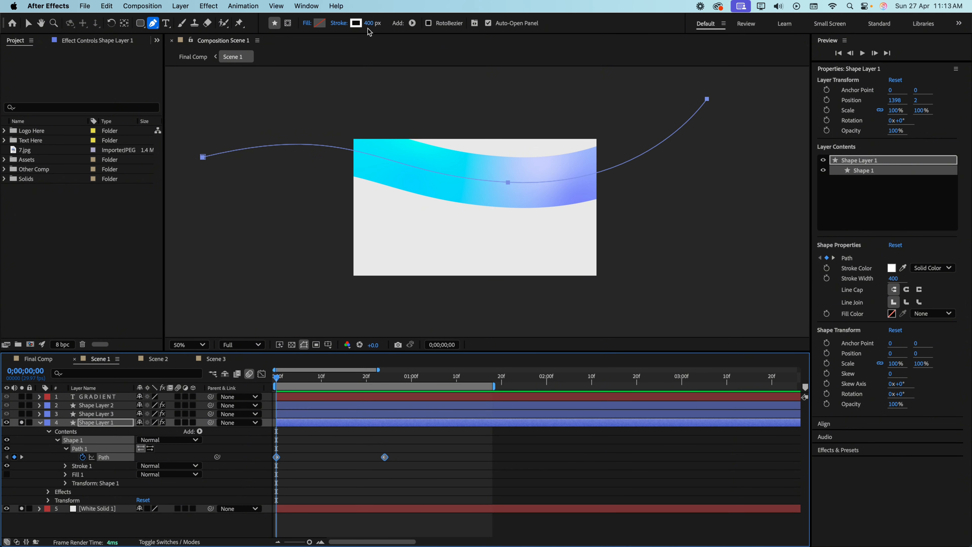
# Draw a three-point open path with a 402 px red stroke across the lower half of the frame as a new shape layer.
pyautogui.press('F2')
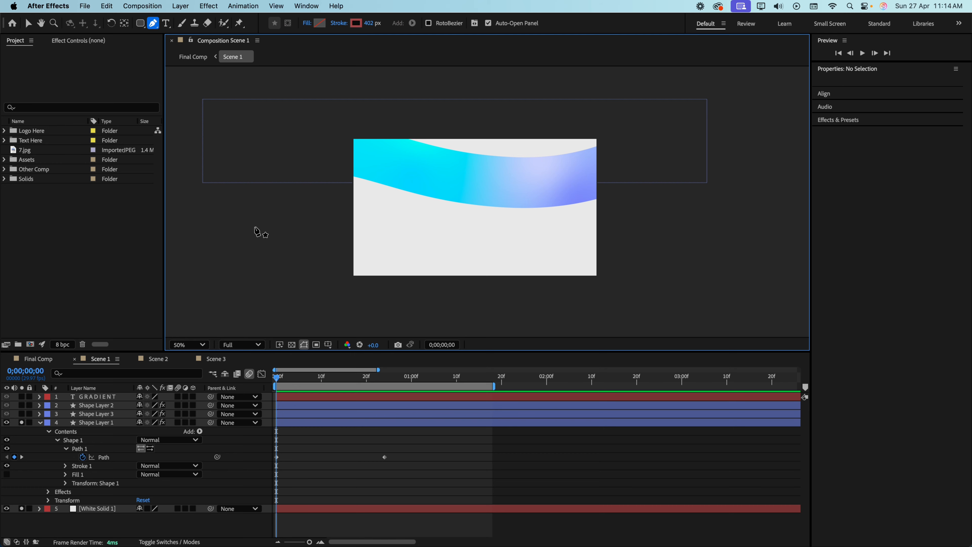
pyautogui.click(257, 224)
pyautogui.click(511, 254)
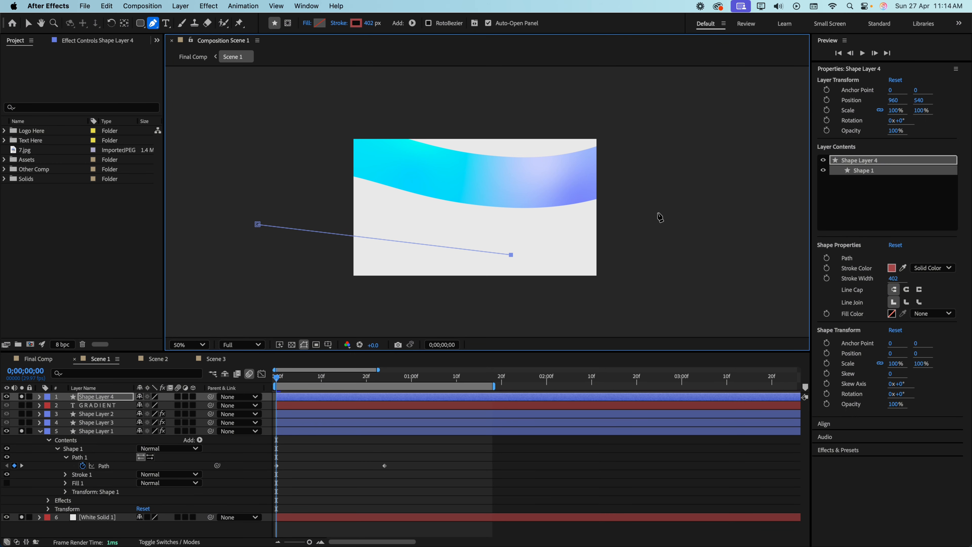
pyautogui.click(687, 210)
# Convert the red path's middle point into a smooth curve and lengthen the handle on its left side.
pyautogui.click(155, 25)
pyautogui.click(193, 56)
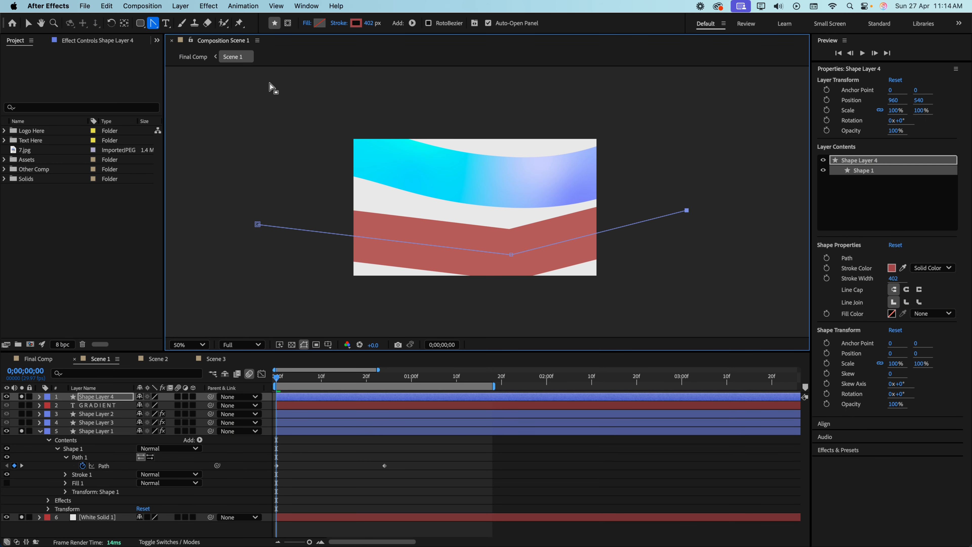
pyautogui.click(511, 254)
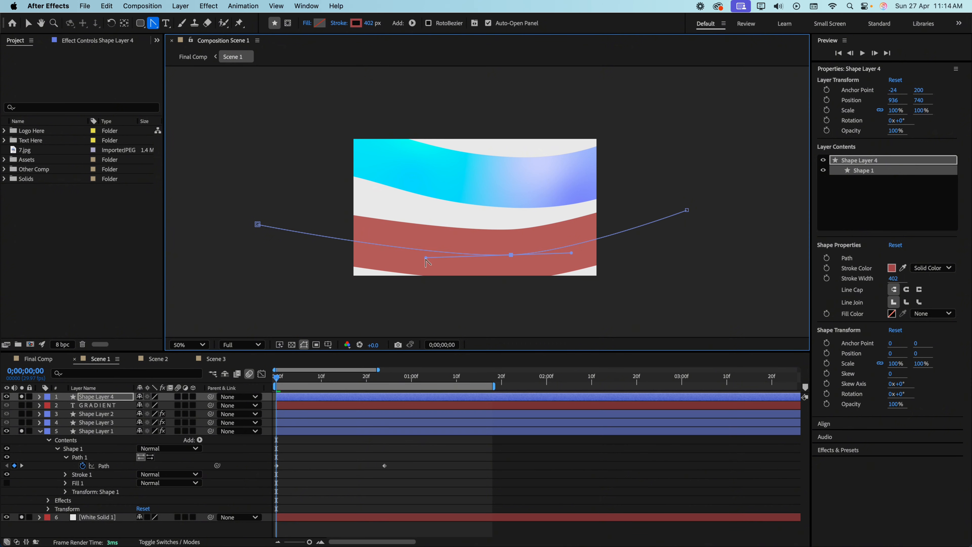
pyautogui.moveTo(426, 258); pyautogui.dragTo(402, 258)
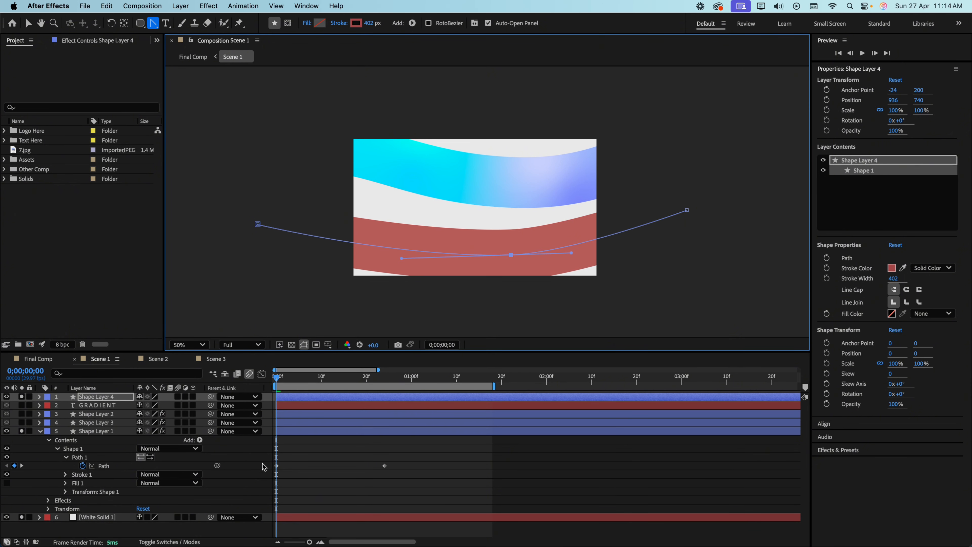
# Turn on Path keyframing for the red stroke's shape at the first frame.
pyautogui.click(38, 397)
pyautogui.click(47, 406)
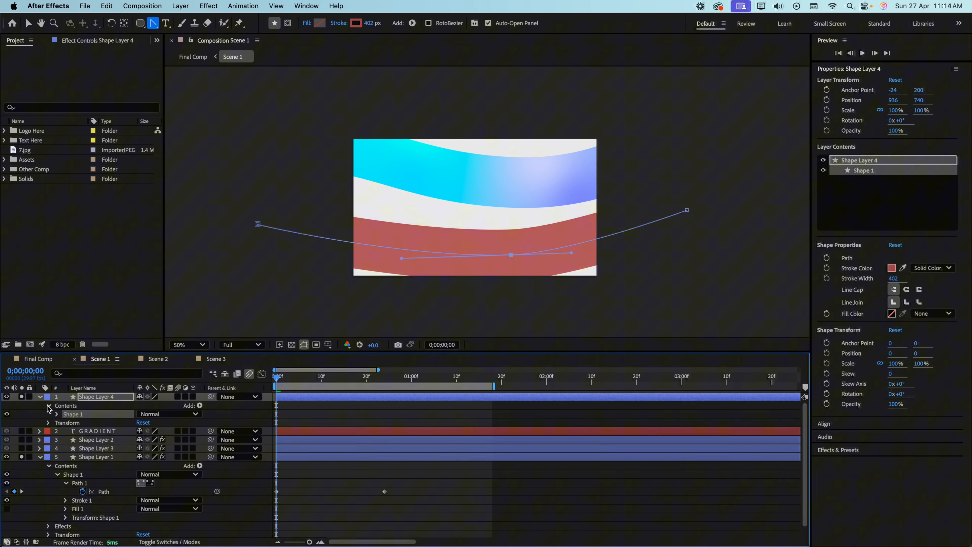
pyautogui.click(57, 414)
pyautogui.click(66, 423)
pyautogui.click(83, 431)
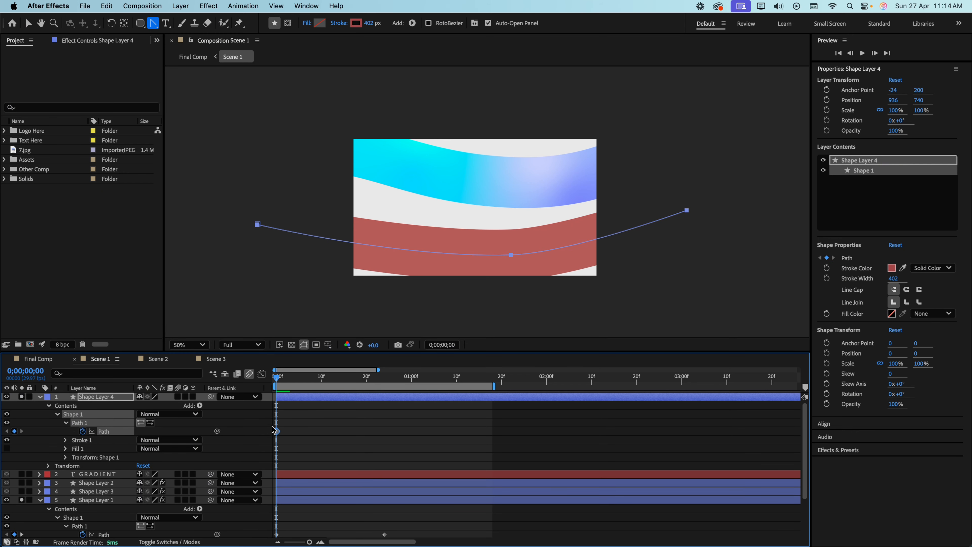
# At 0;00;01;00, shift the red path's middle point and right endpoint up and to the right, and preview the motion.
pyautogui.moveTo(281, 379); pyautogui.dragTo(412, 384)
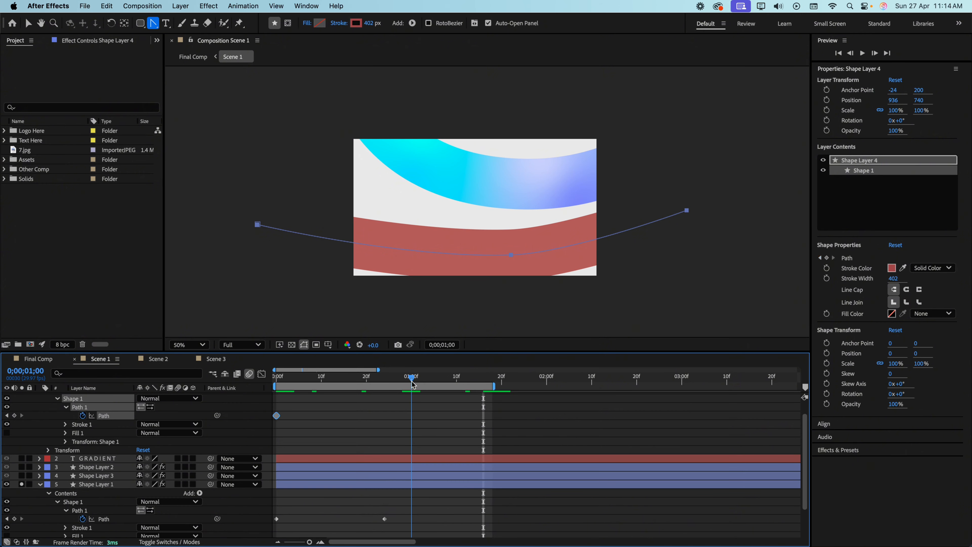
pyautogui.press('v')
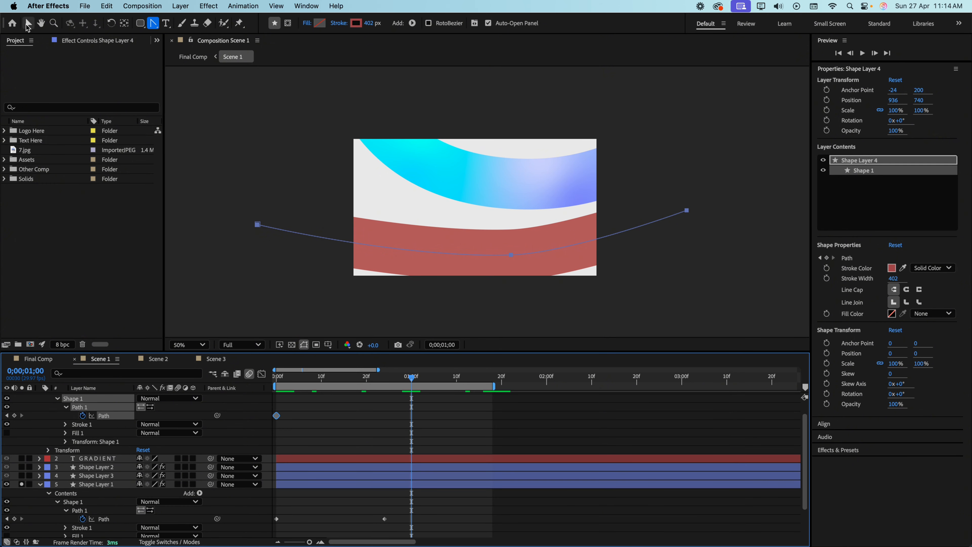
pyautogui.click(511, 254)
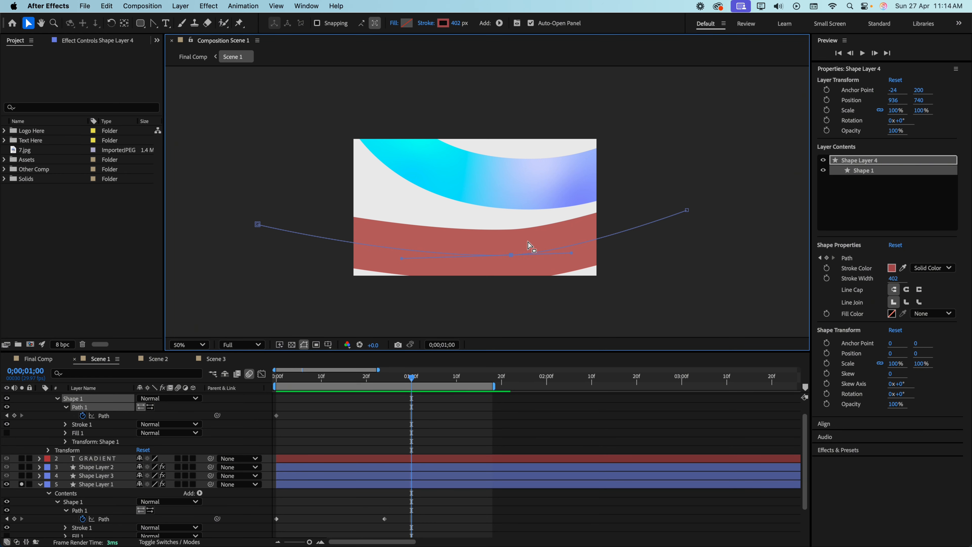
pyautogui.moveTo(508, 256); pyautogui.dragTo(544, 240)
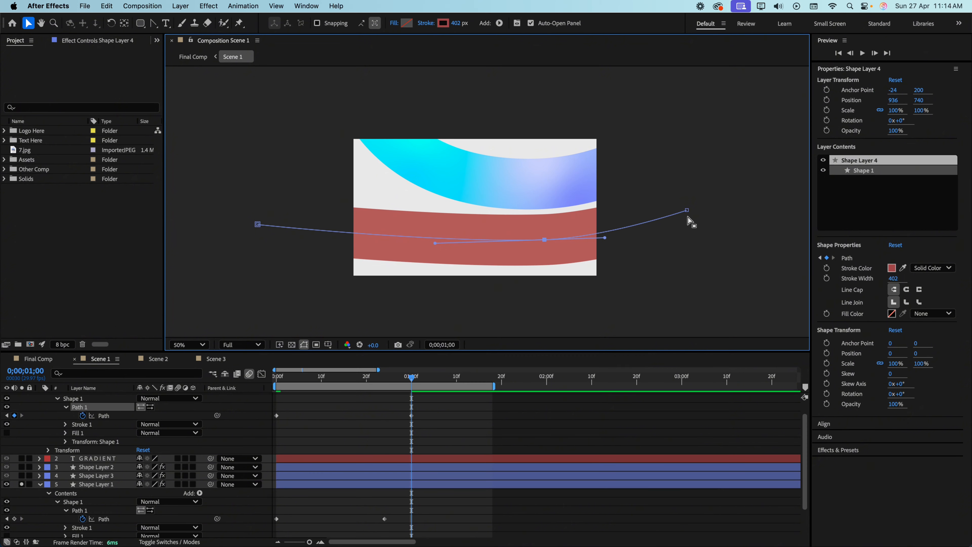
pyautogui.moveTo(687, 210)
pyautogui.mouseDown()
pyautogui.moveTo(686, 190)
pyautogui.moveTo(686, 266)
pyautogui.moveTo(700, 198)
pyautogui.mouseUp()
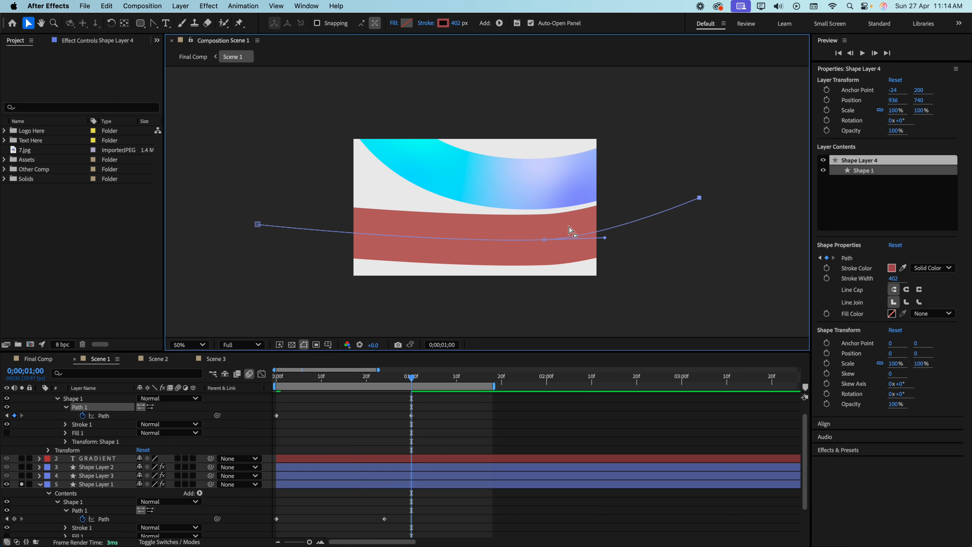
pyautogui.press('space')
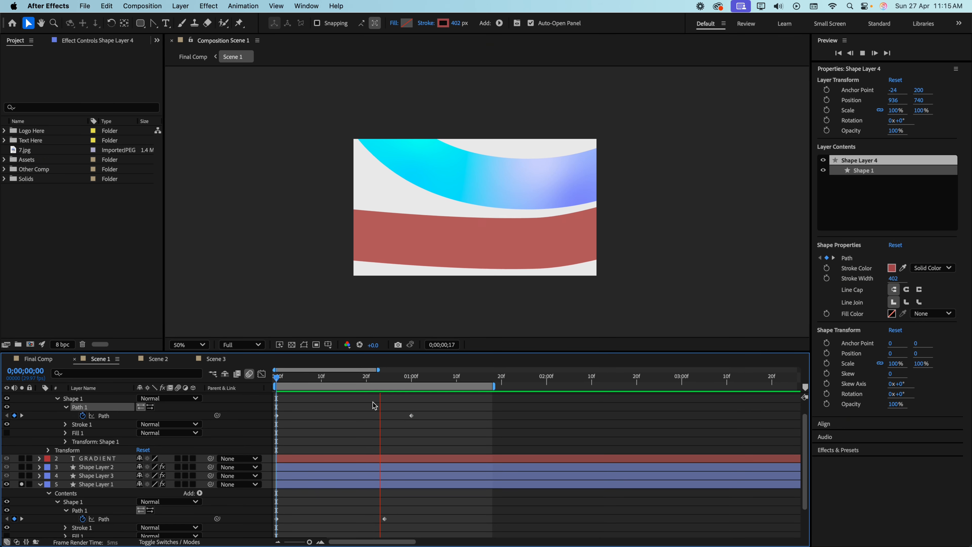
pyautogui.press('space')
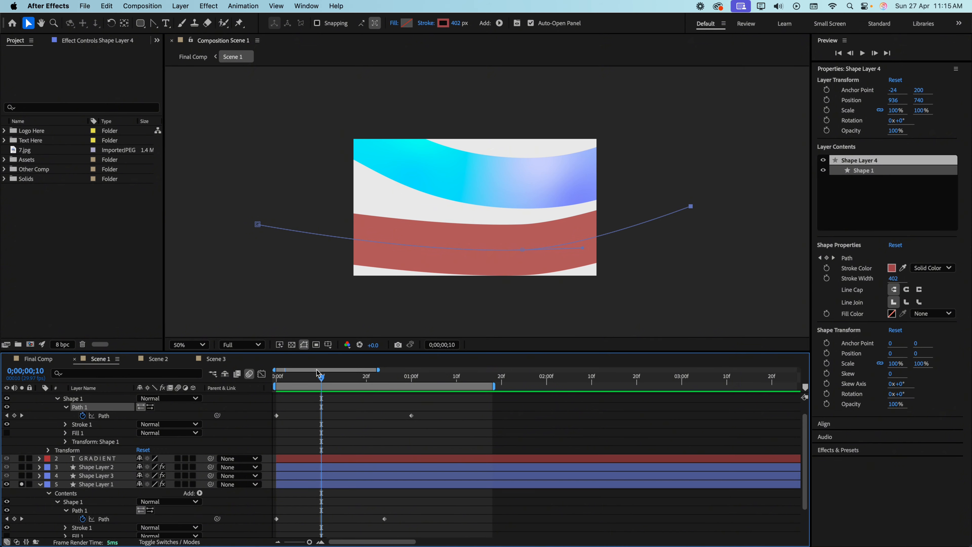
# At 0;00;01;00, raise the red path's left endpoint, extend the middle point's right handle, and preview the animation.
pyautogui.moveTo(317, 373); pyautogui.dragTo(411, 377)
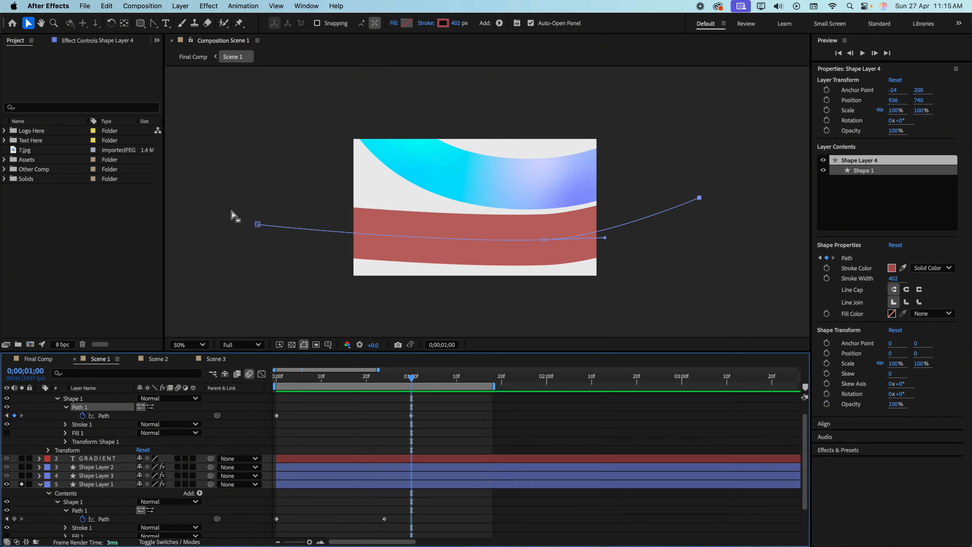
pyautogui.moveTo(232, 214); pyautogui.dragTo(261, 168)
pyautogui.click(544, 239)
pyautogui.moveTo(601, 237)
pyautogui.mouseDown()
pyautogui.moveTo(679, 248)
pyautogui.moveTo(579, 245)
pyautogui.moveTo(671, 251)
pyautogui.mouseUp()
pyautogui.press('space')
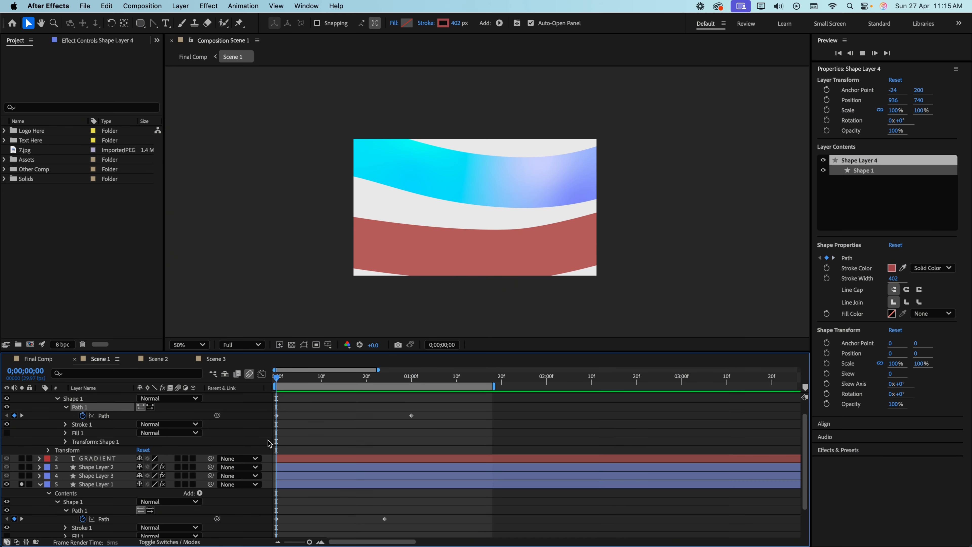
pyautogui.press('space')
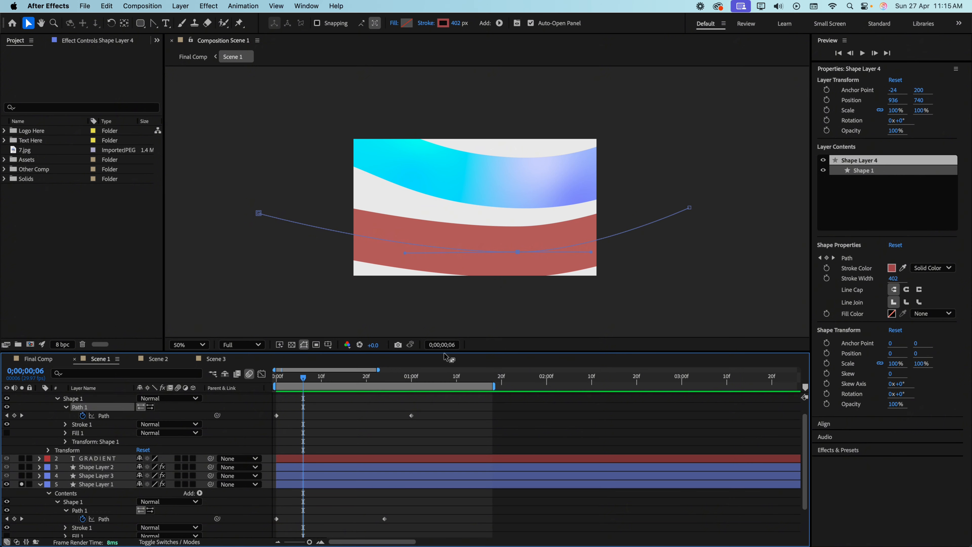
# Delete the red stroke's shape layer and return to the first frame.
pyautogui.scroll(1, 95, 399)
pyautogui.click(94, 398)
pyautogui.press('Delete')
pyautogui.press('Home')
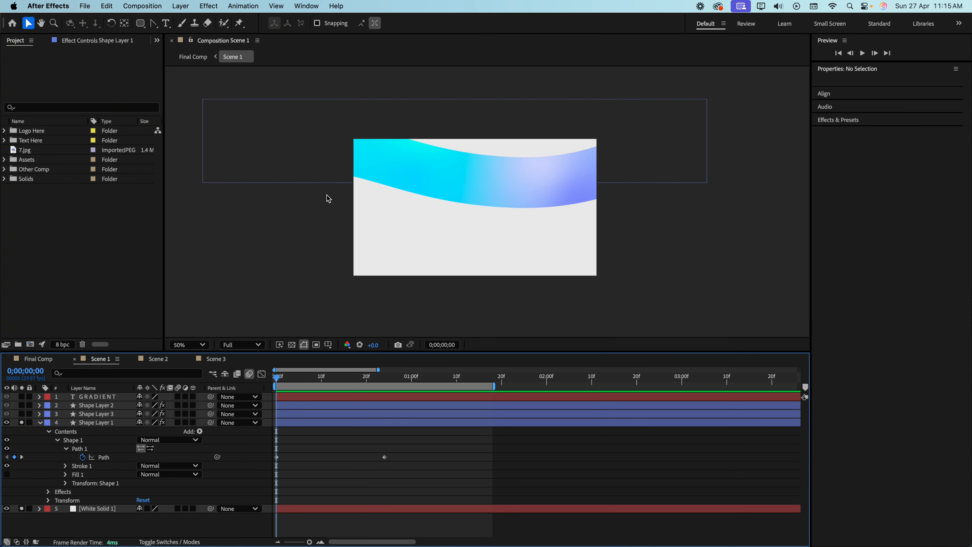
# Try adding another 4-Color Gradient effect to Shape Layer 1, and delete the duplicate effect.
pyautogui.click(99, 424)
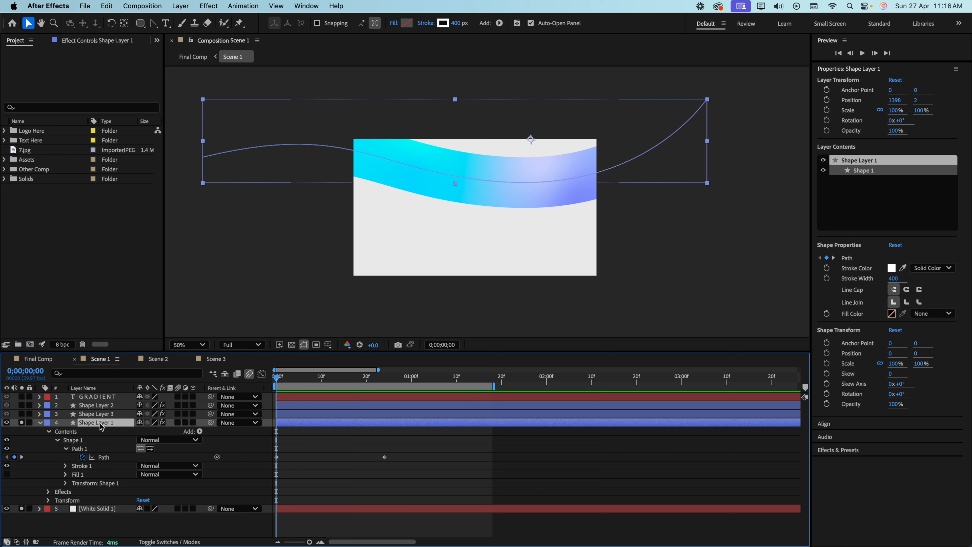
pyautogui.hotkey('ctrl', 'space')
pyautogui.write('4')
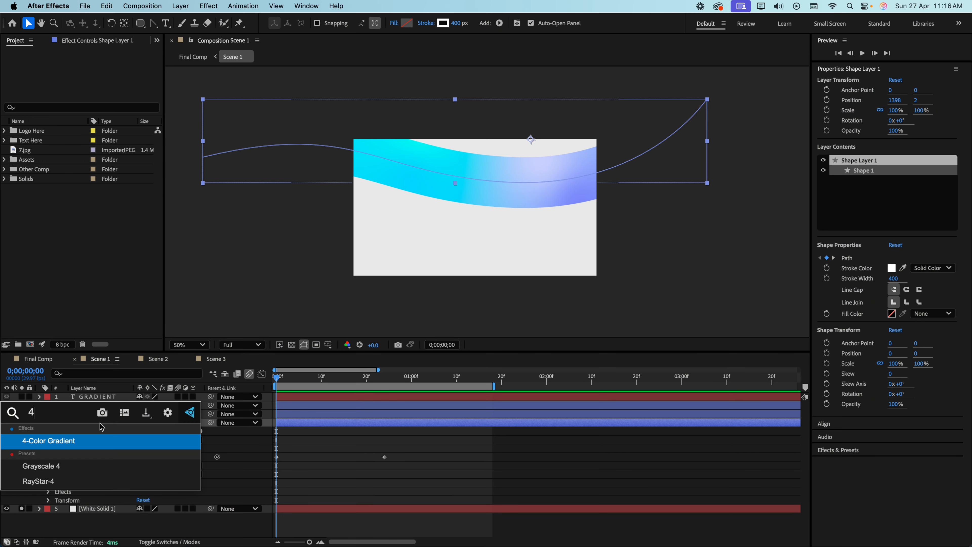
pyautogui.click(51, 442)
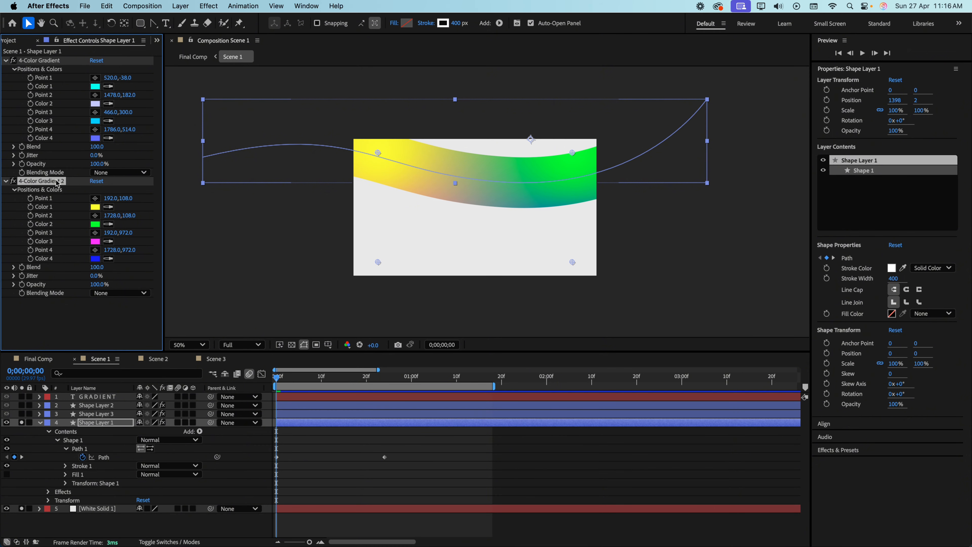
pyautogui.press('Delete')
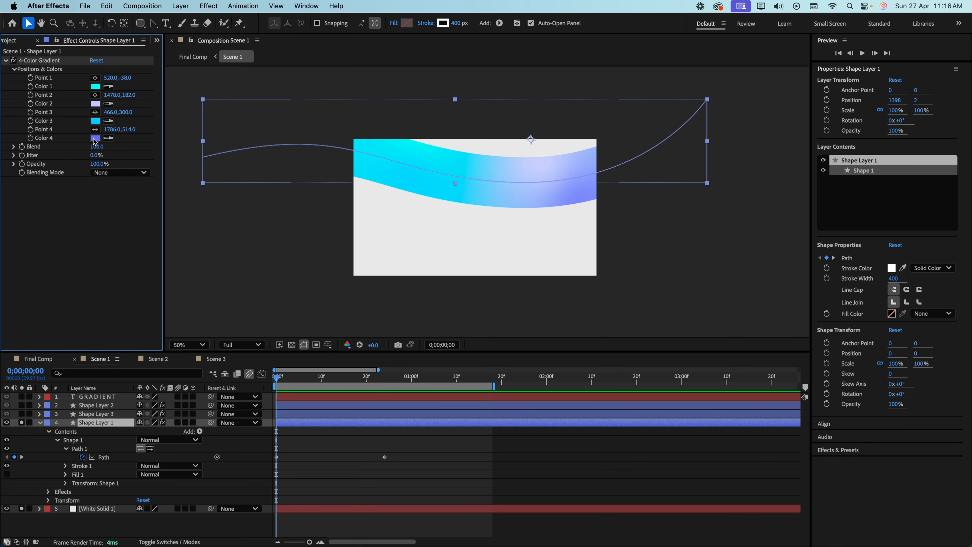
# Preview the gradient ribbon, solo Shape Layer 3, and inspect its curve at the first frame and at 0;00;00;24.
pyautogui.press('space')
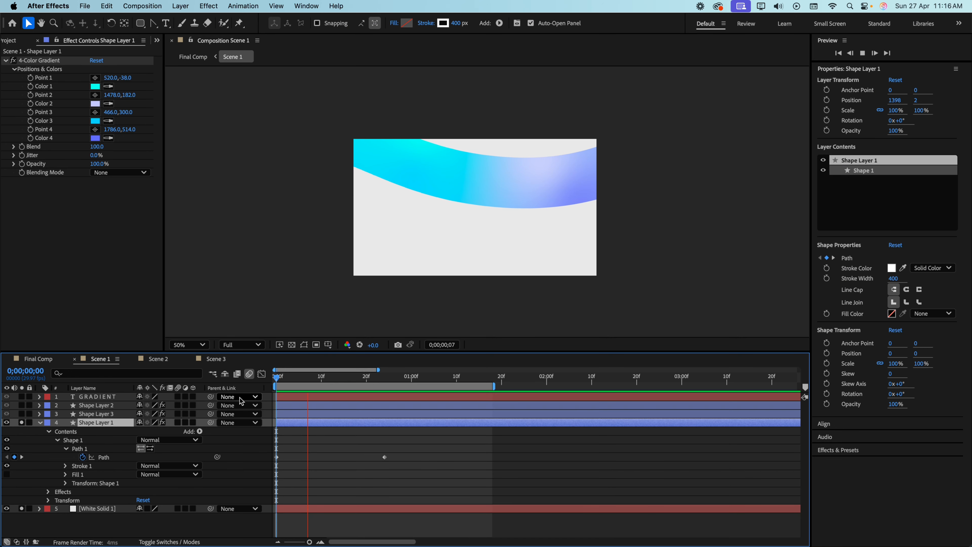
pyautogui.click(97, 415)
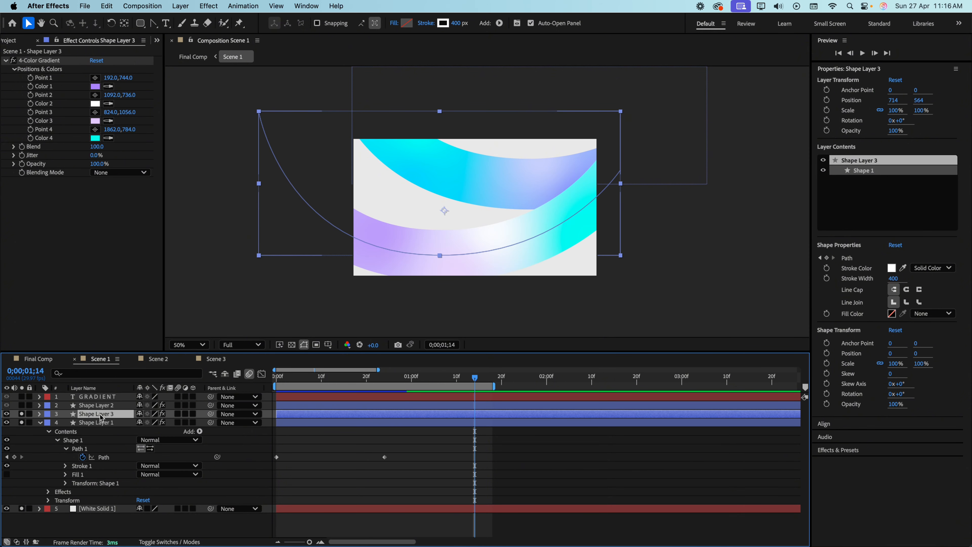
pyautogui.moveTo(479, 381); pyautogui.dragTo(252, 389)
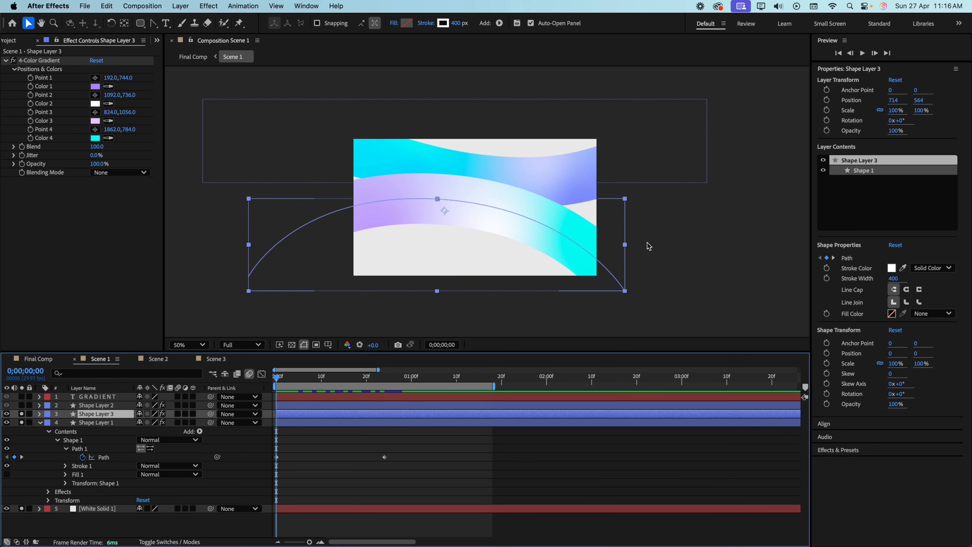
pyautogui.press('k')
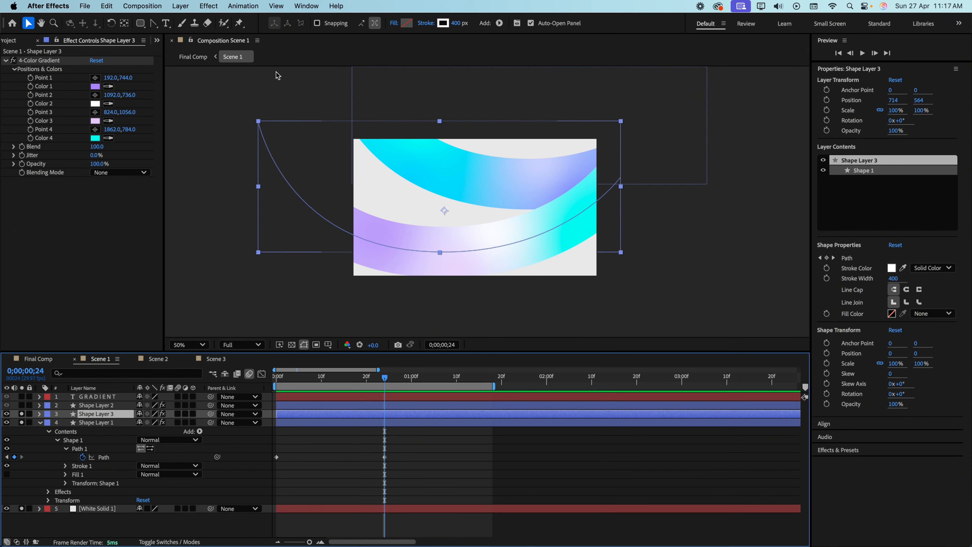
# Solo the GRADIENT text layer, preview its motion along the path, and turn its solo off.
pyautogui.click(100, 396)
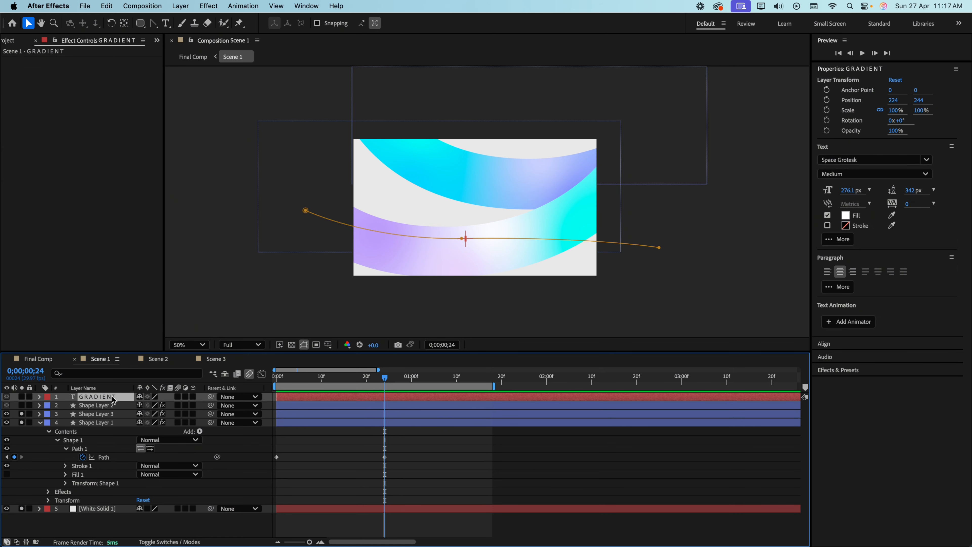
pyautogui.press('space')
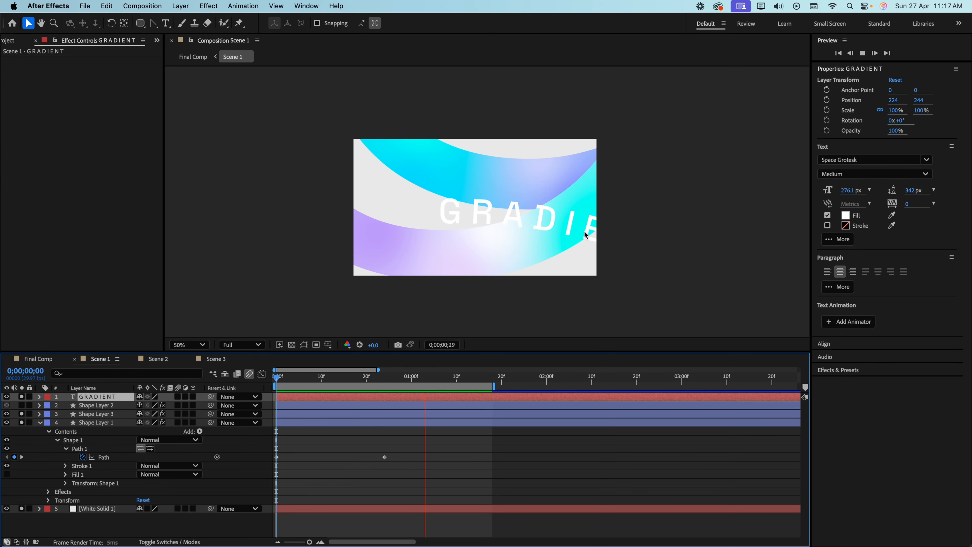
pyautogui.press('space')
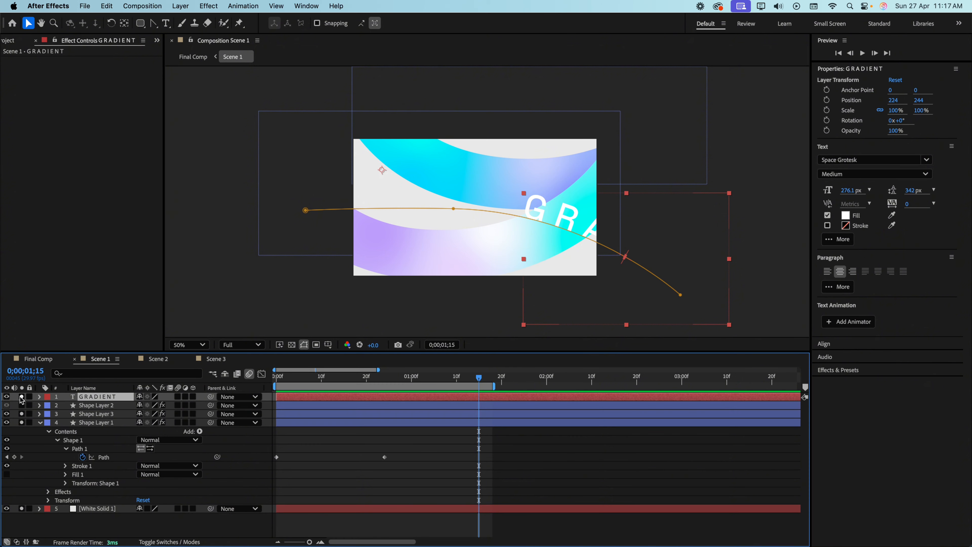
pyautogui.click(22, 397)
pyautogui.click(146, 528)
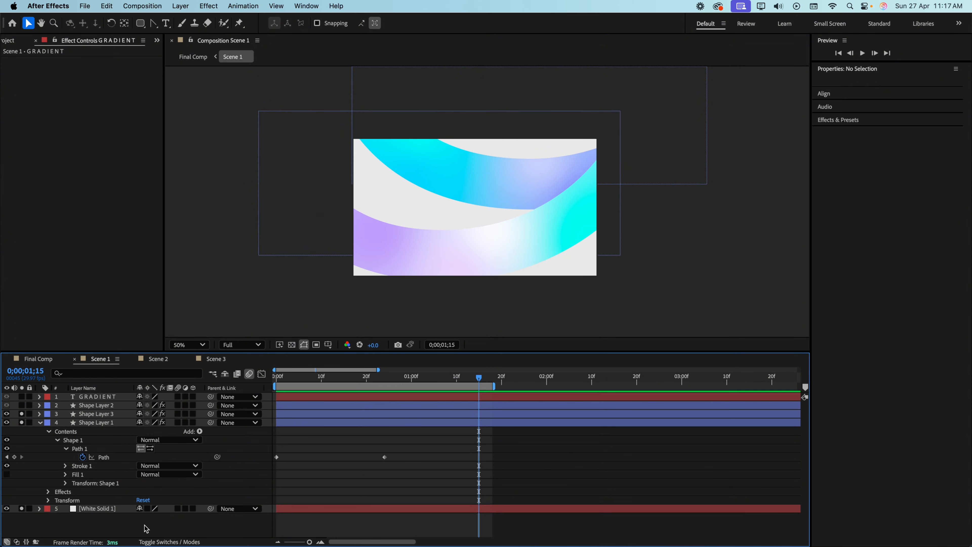
# Create a new text layer reading "jhfaldhflashf" in the Scene 1 composition.
pyautogui.click(166, 23)
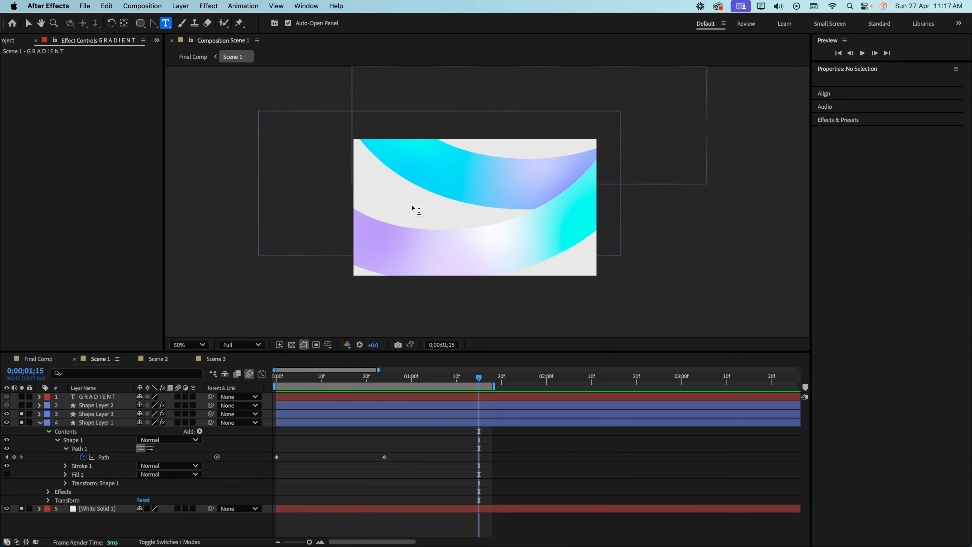
pyautogui.click(395, 204)
pyautogui.write('jhfaldhflashf')
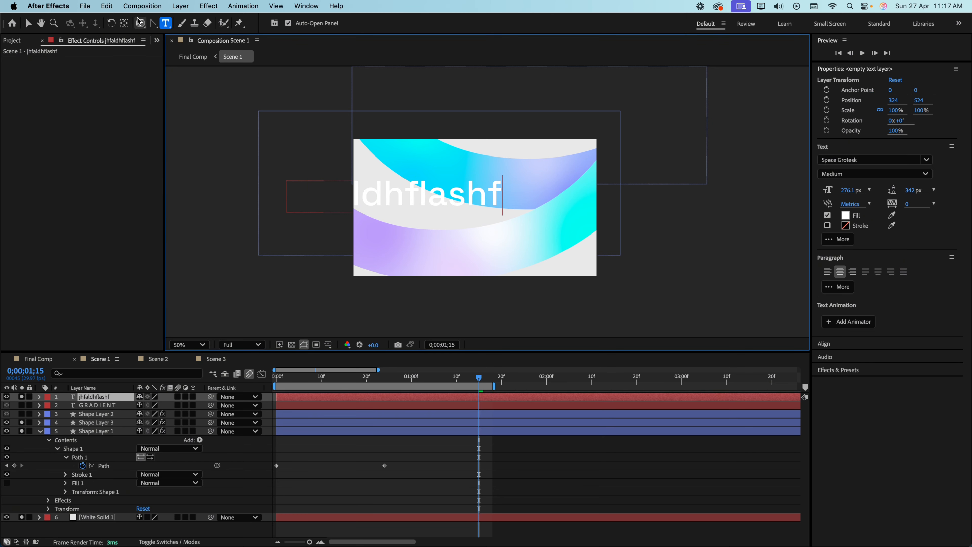
# Draw a three-point curved open mask on the new text layer with the Pen tool, extending past both sides of the frame.
pyautogui.moveTo(153, 23); pyautogui.dragTo(185, 28)
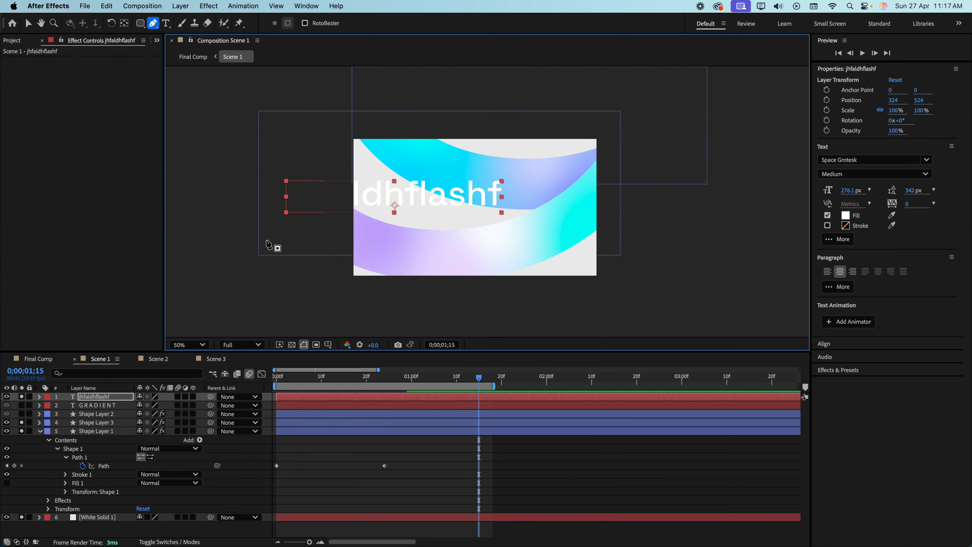
pyautogui.click(269, 254)
pyautogui.moveTo(448, 209); pyautogui.dragTo(532, 204)
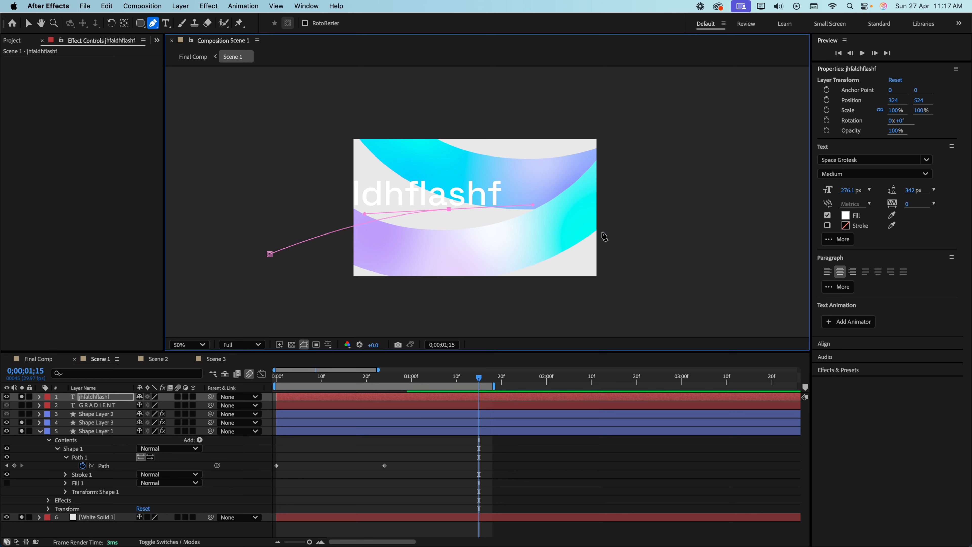
pyautogui.moveTo(623, 239); pyautogui.dragTo(693, 240)
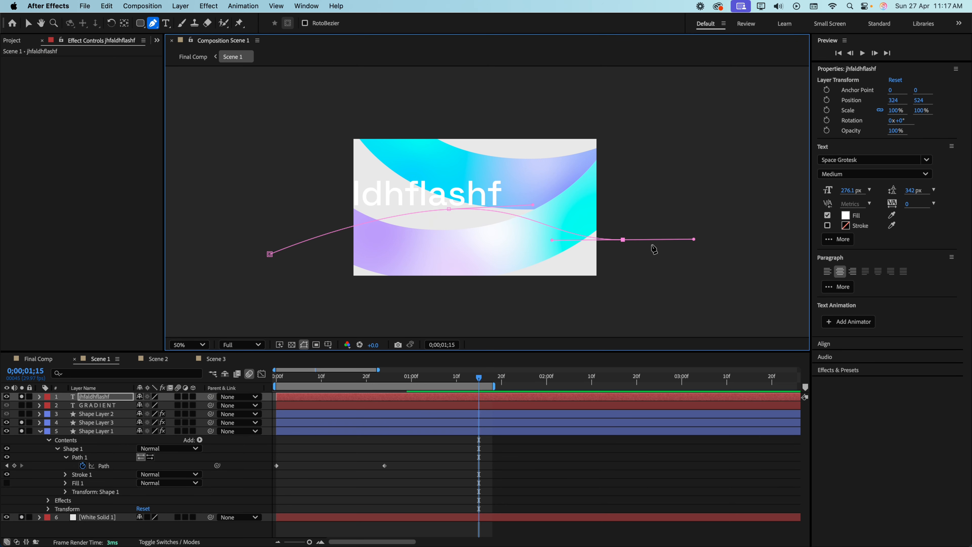
pyautogui.moveTo(624, 242); pyautogui.dragTo(659, 246)
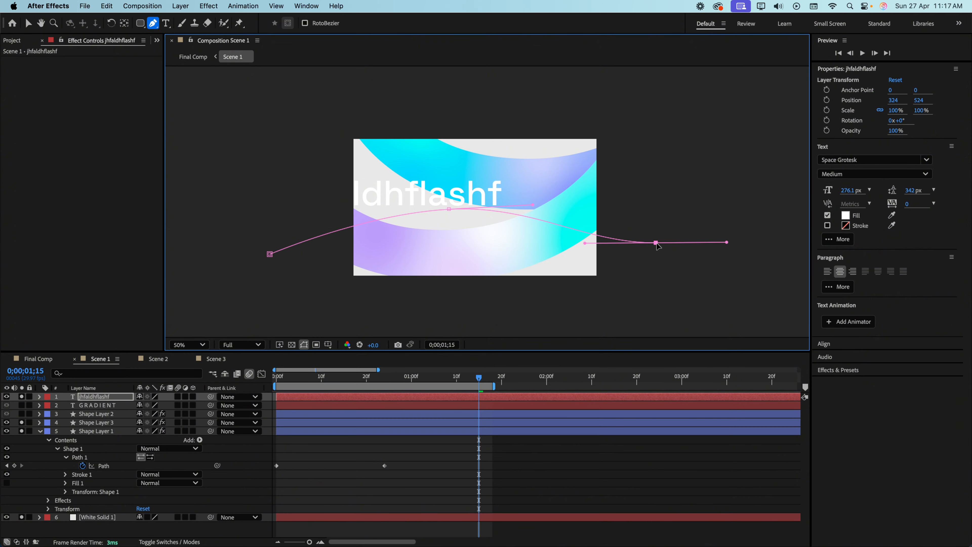
# Set the jhfaldhflashf text layer's Path option to Mask 1 so the text follows the curve.
pyautogui.click(38, 397)
pyautogui.click(49, 406)
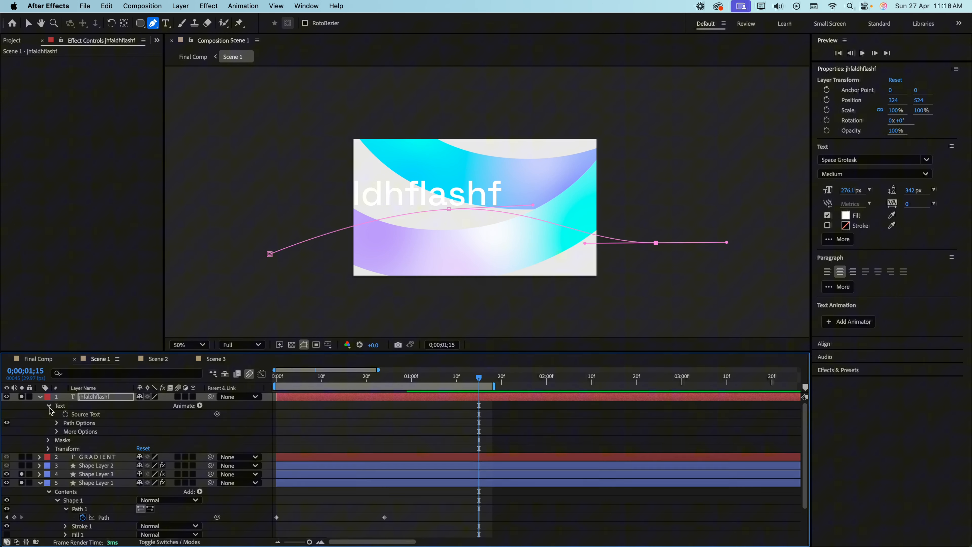
pyautogui.click(57, 423)
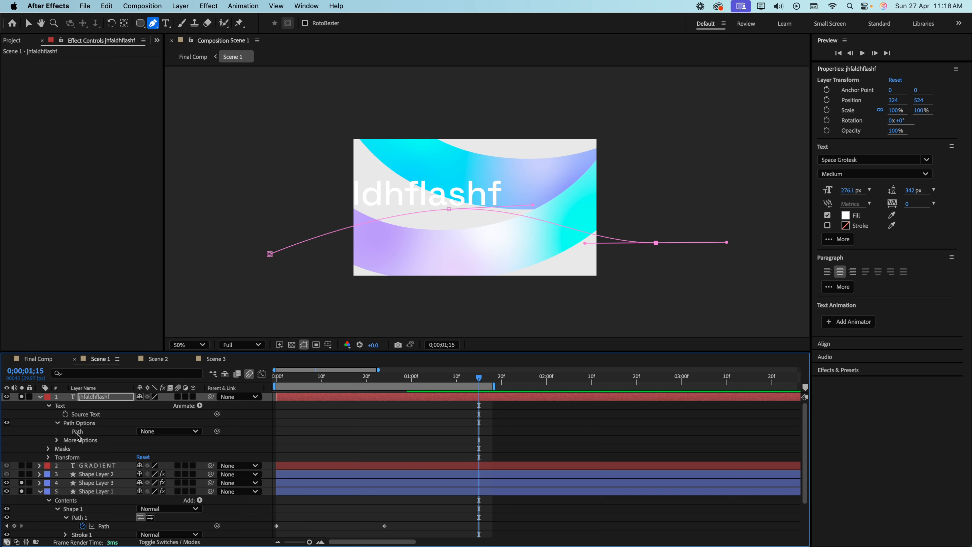
pyautogui.click(152, 431)
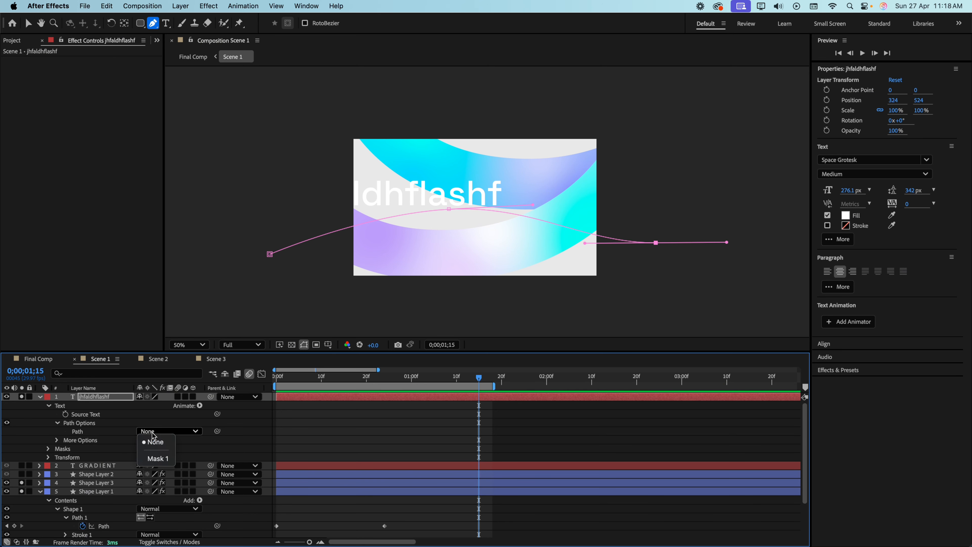
pyautogui.click(157, 459)
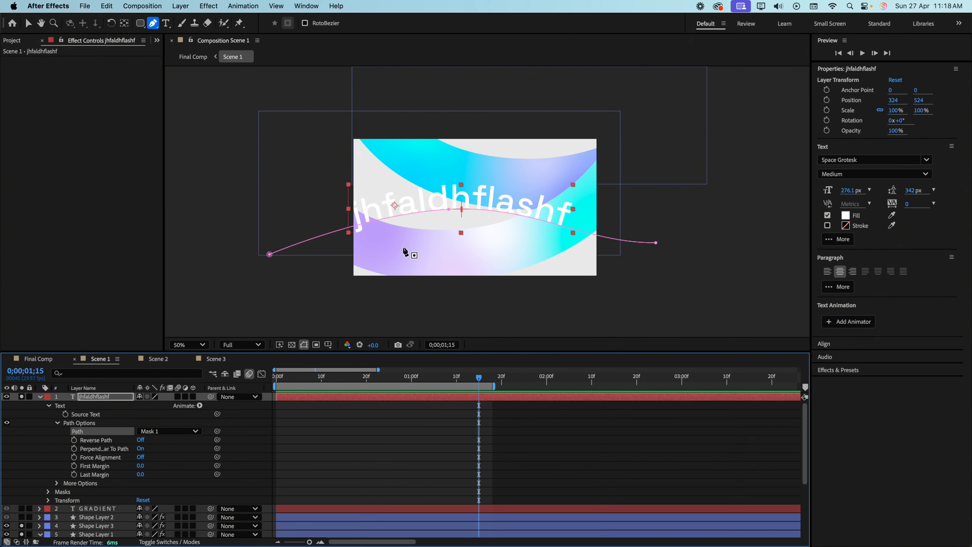
# Try Reverse Path and Force Alignment on the curved text, switching each one back off.
pyautogui.click(140, 439)
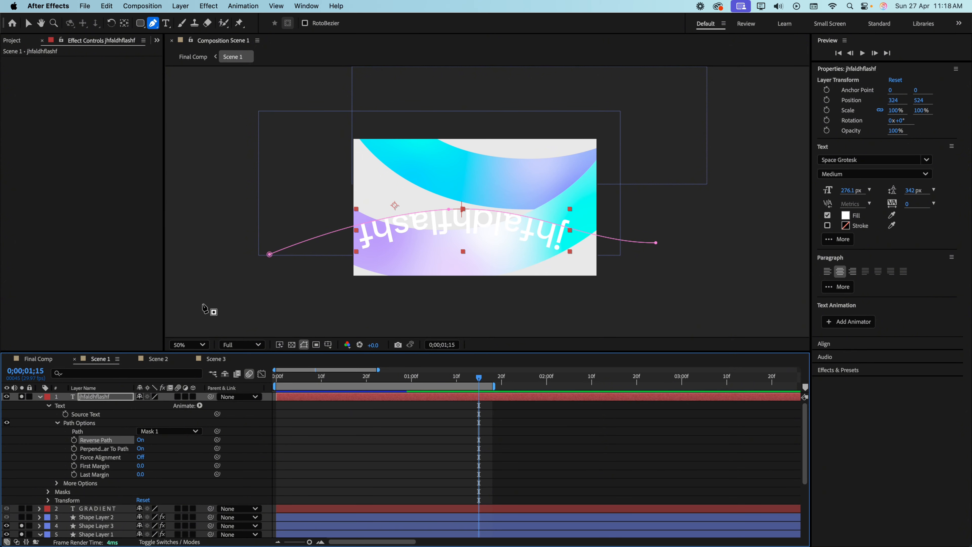
pyautogui.click(140, 440)
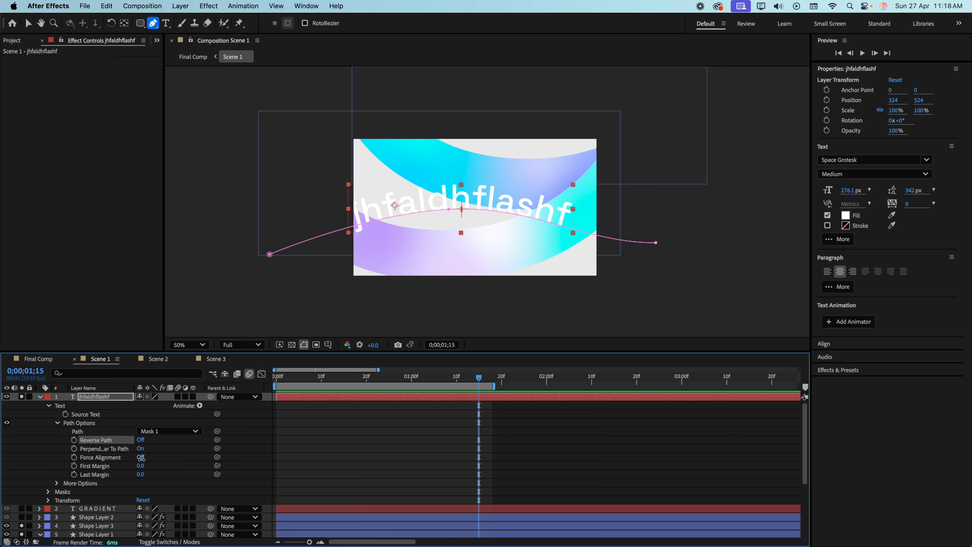
pyautogui.click(140, 457)
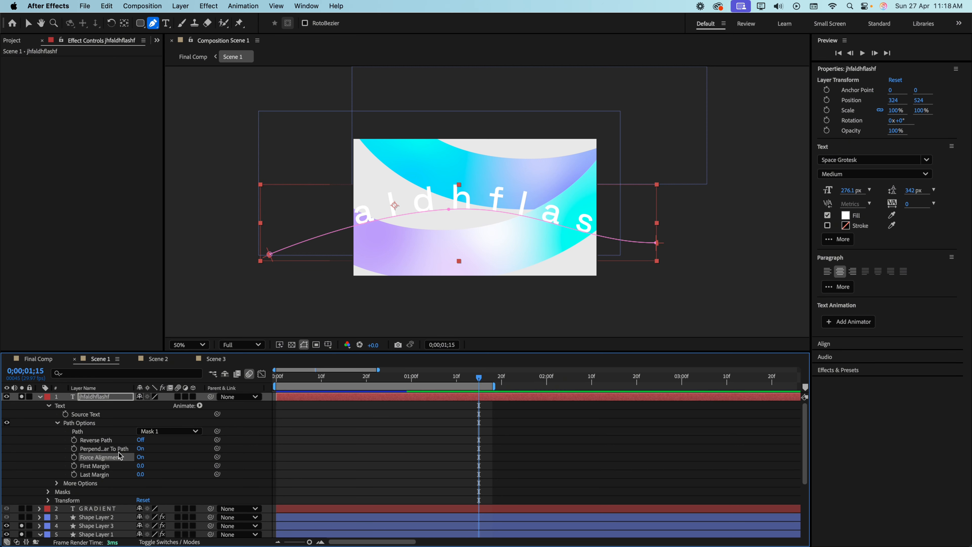
pyautogui.click(140, 456)
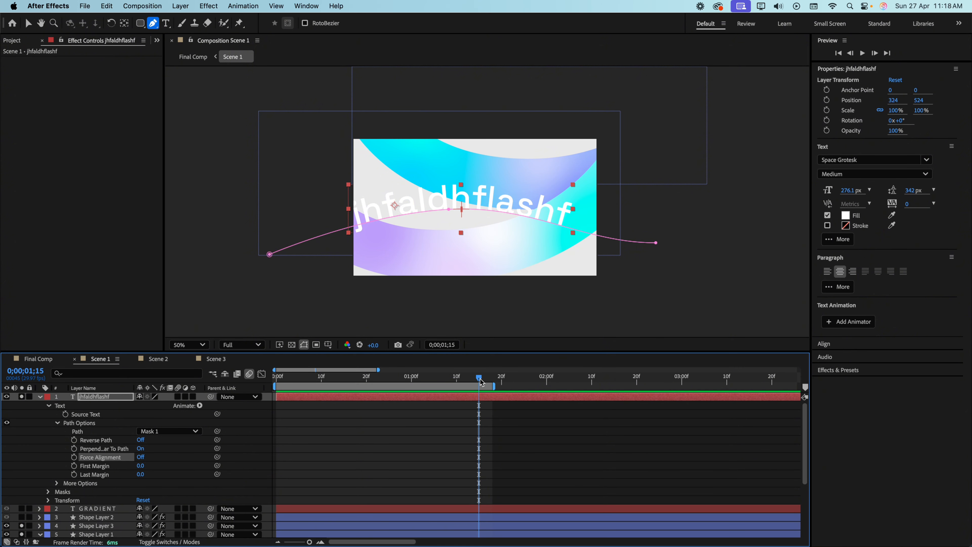
# At the first frame, set the text's First Margin to -2000 and start keyframing it.
pyautogui.moveTo(480, 381); pyautogui.dragTo(234, 401)
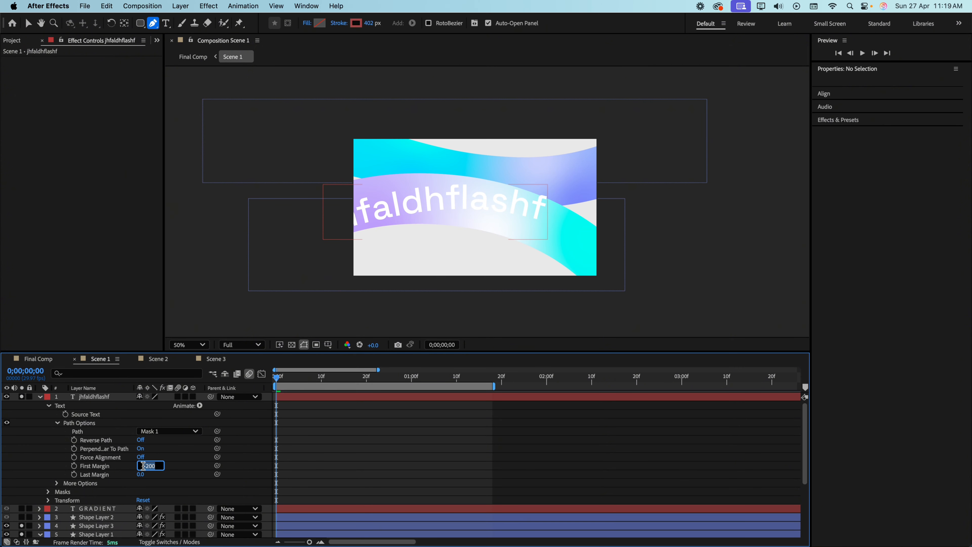
pyautogui.press('BackSpace')
pyautogui.press('Return')
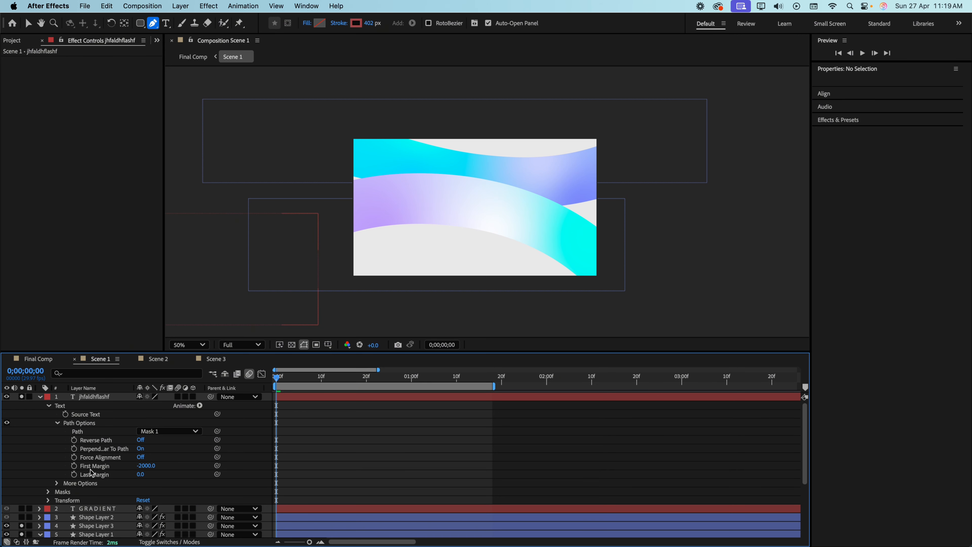
pyautogui.click(74, 465)
# At 0;00;01;03, keyframe the text's First Margin at 1524 to move the text along the path.
pyautogui.moveTo(276, 377); pyautogui.dragTo(424, 377)
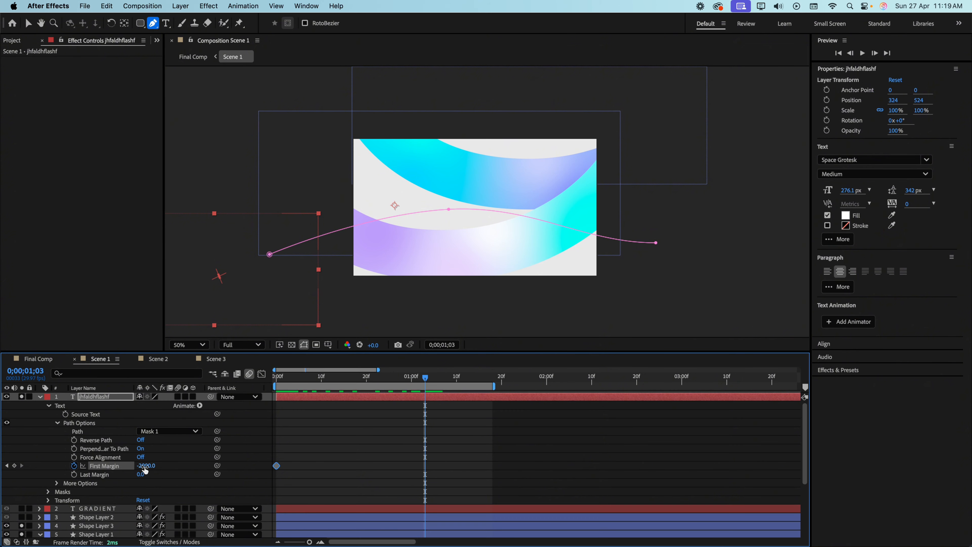
pyautogui.click(144, 465)
pyautogui.write('300')
pyautogui.click(180, 469)
pyautogui.moveTo(143, 465); pyautogui.dragTo(487, 394)
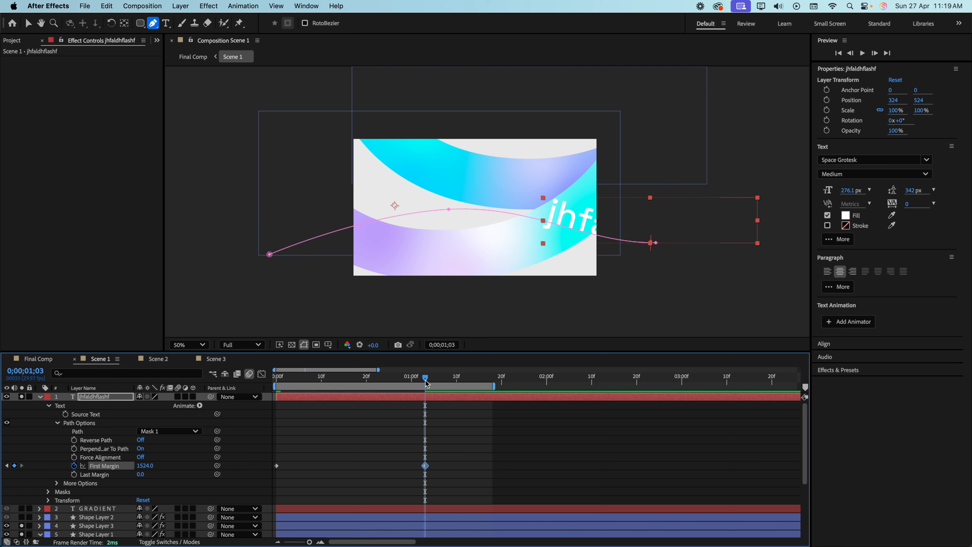
# Preview the jhfaldhflashf text's motion along its curved path.
pyautogui.press('space')
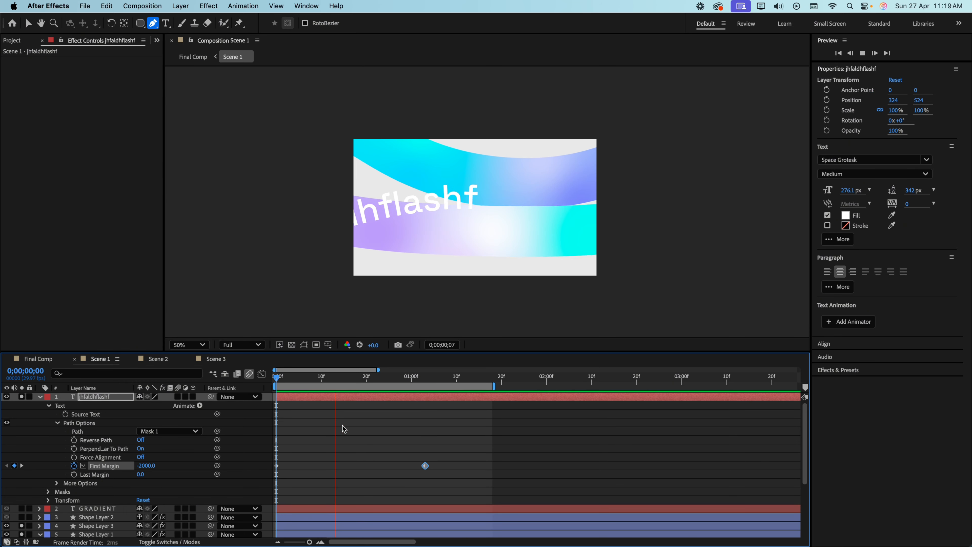
pyautogui.press('space')
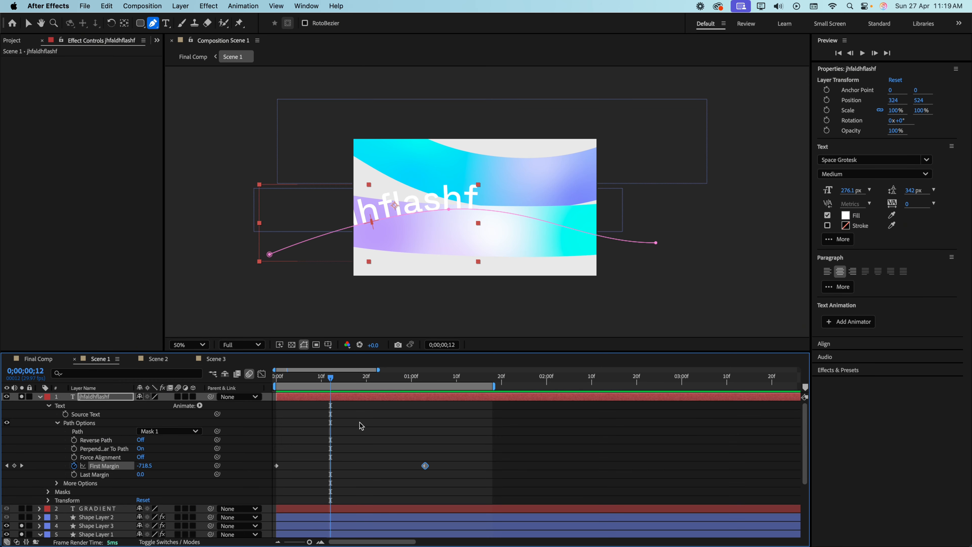
pyautogui.press('space')
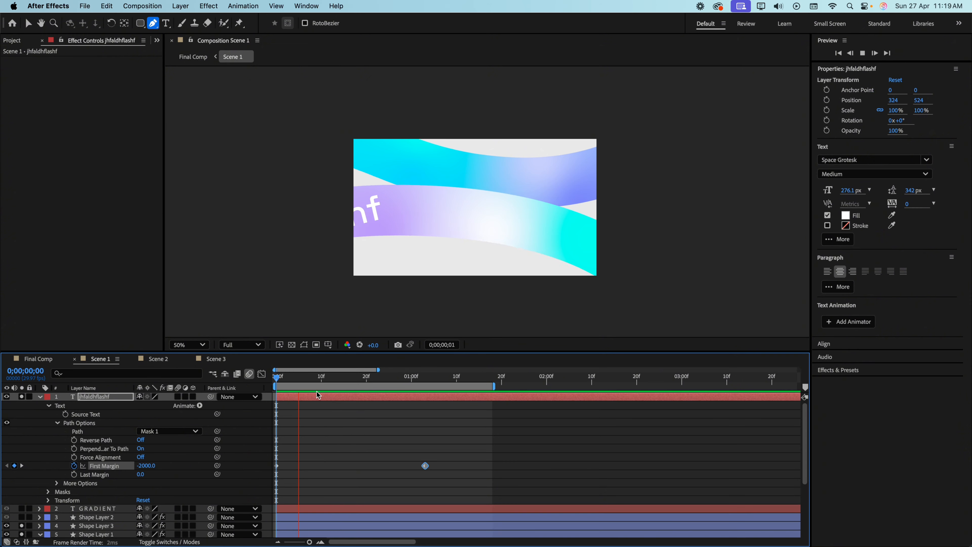
pyautogui.press('space')
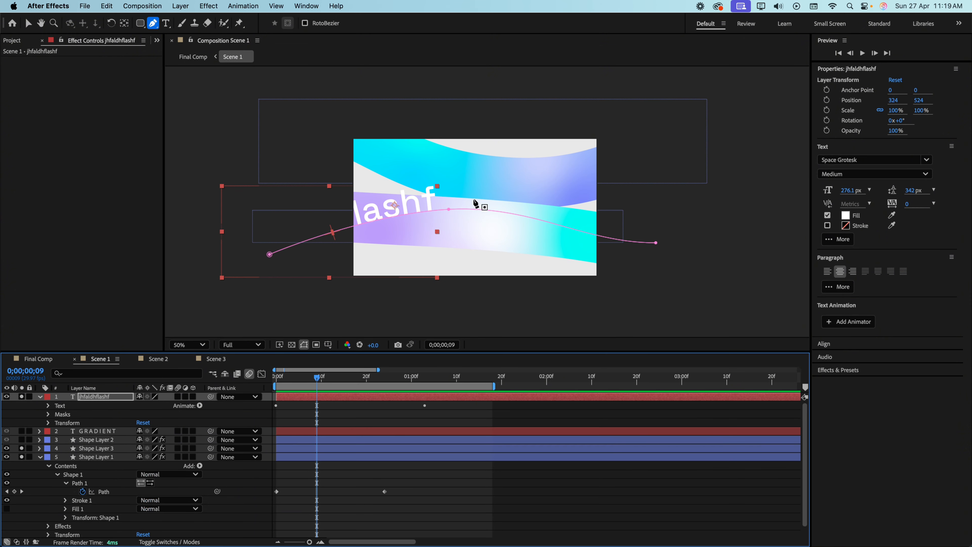
# Unsolo the jhfaldhflashf text, solo the GRADIENT text and Shape Layer 2, and view the ribbon with its text back at the first frame.
pyautogui.click(22, 397)
pyautogui.click(21, 430)
pyautogui.click(21, 439)
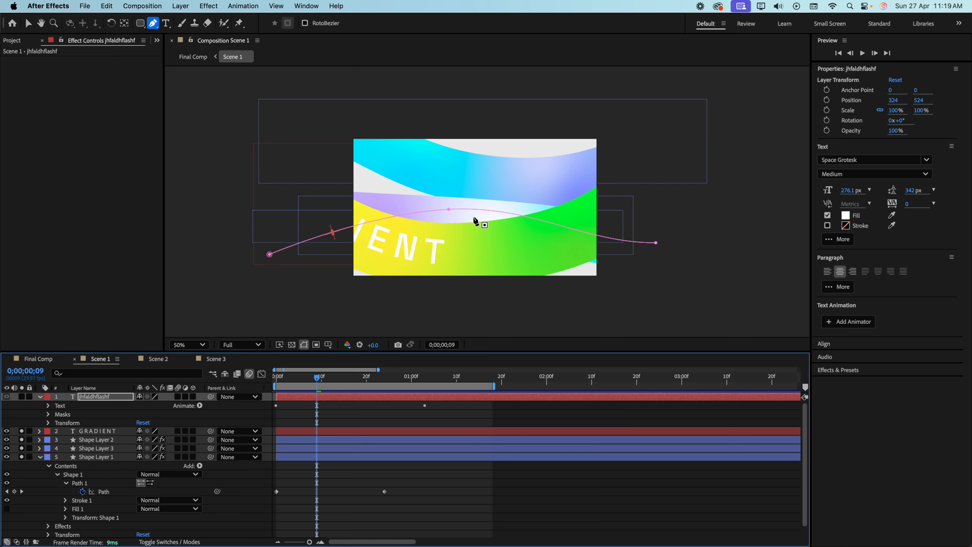
pyautogui.moveTo(319, 379); pyautogui.dragTo(274, 380)
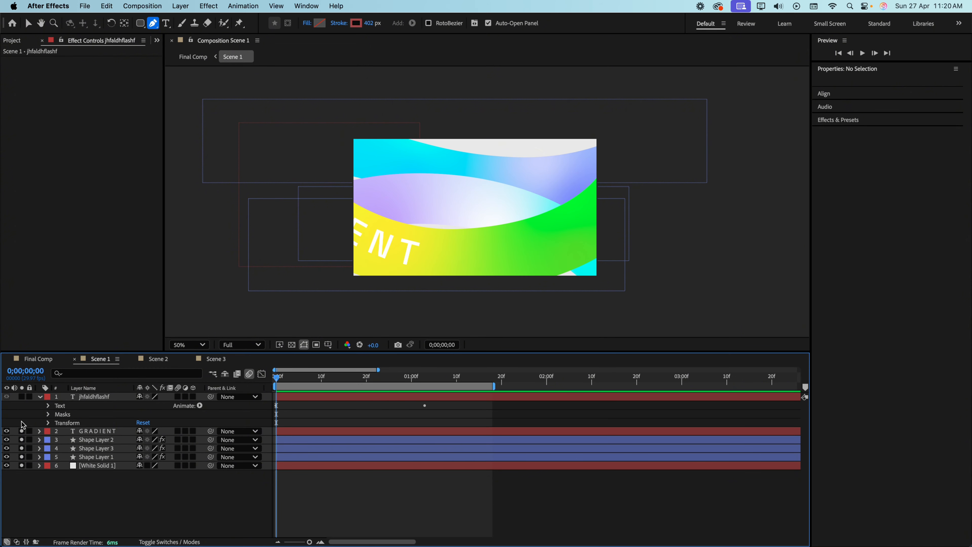
# Leave only the jhfaldhflashf text layer soloed and move the time to 0;00;00;19.
pyautogui.click(21, 396)
pyautogui.moveTo(22, 432); pyautogui.dragTo(21, 467)
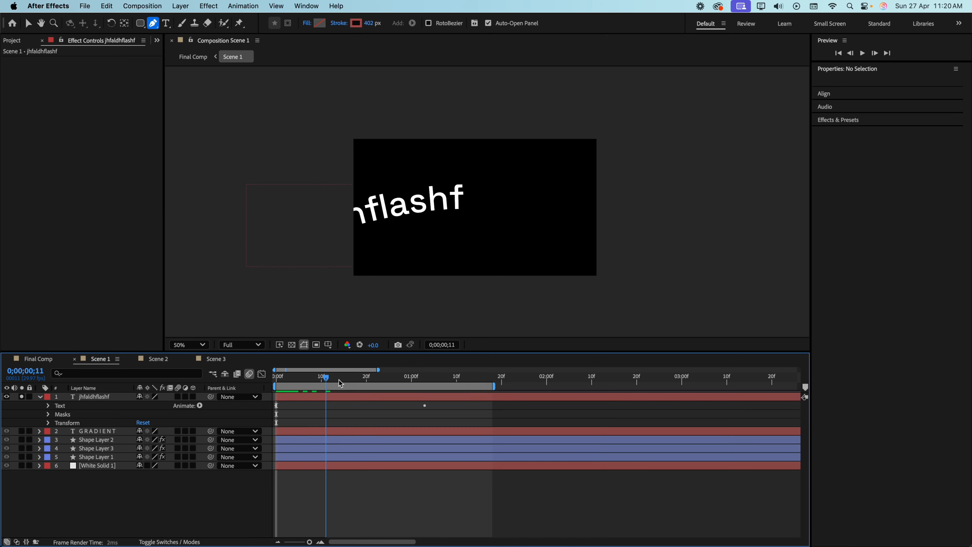
pyautogui.moveTo(276, 382); pyautogui.dragTo(362, 384)
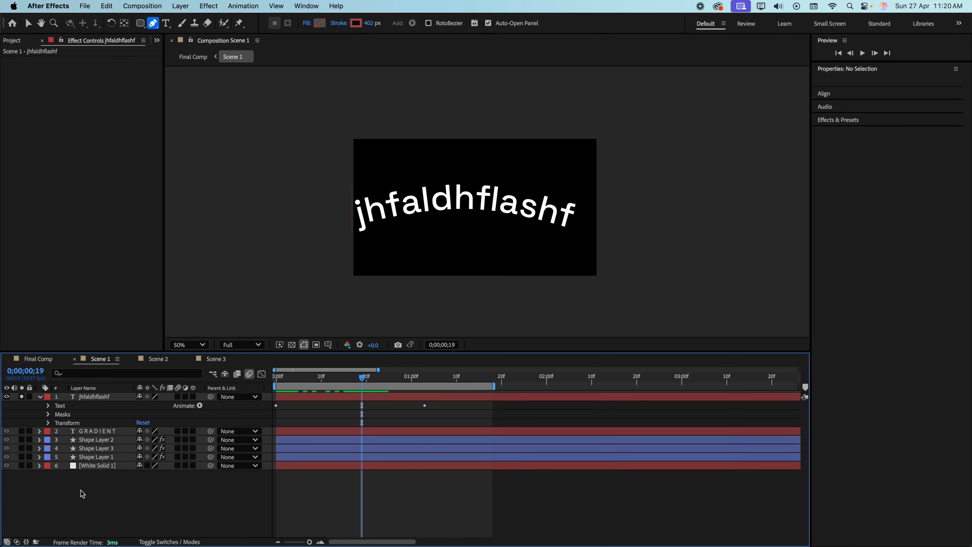
# Draw a curved red 402 px stroke following the text's arc across the frame, and place its shape layer below the jhfaldhflashf text.
pyautogui.click(326, 234)
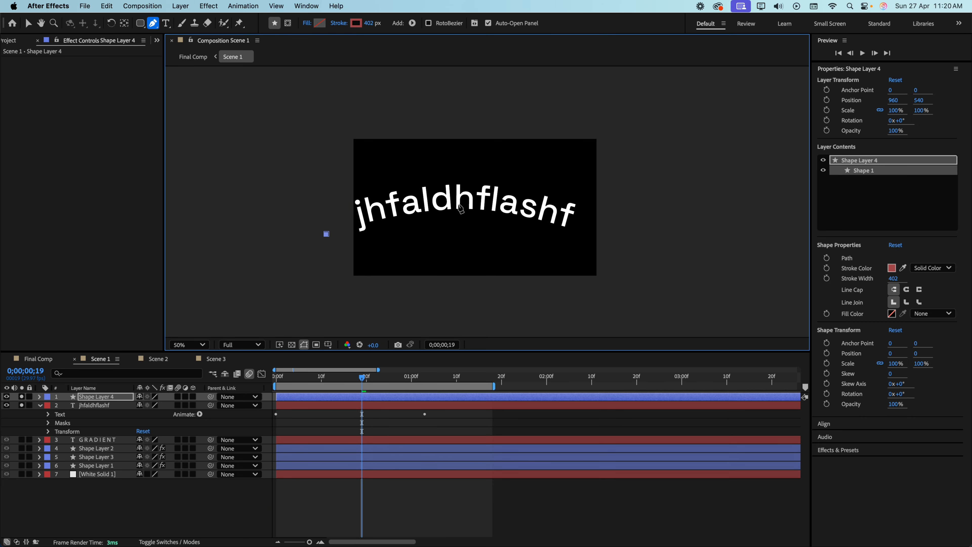
pyautogui.moveTo(460, 202); pyautogui.dragTo(492, 203)
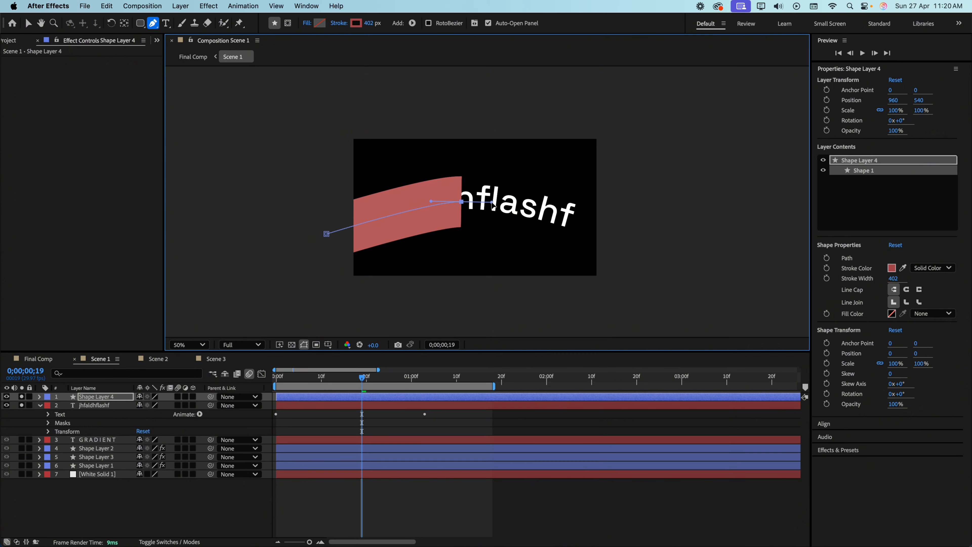
pyautogui.moveTo(608, 223); pyautogui.dragTo(638, 233)
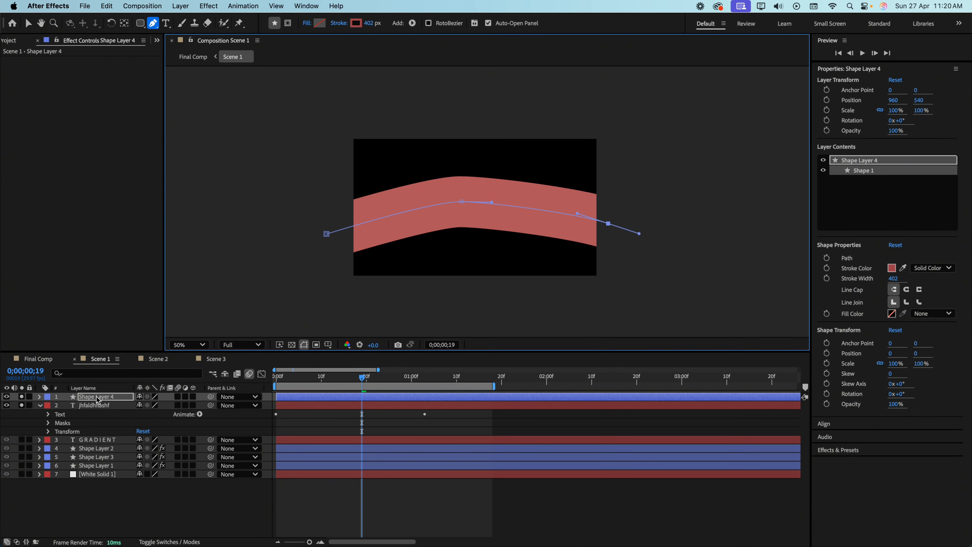
pyautogui.moveTo(98, 398); pyautogui.dragTo(96, 436)
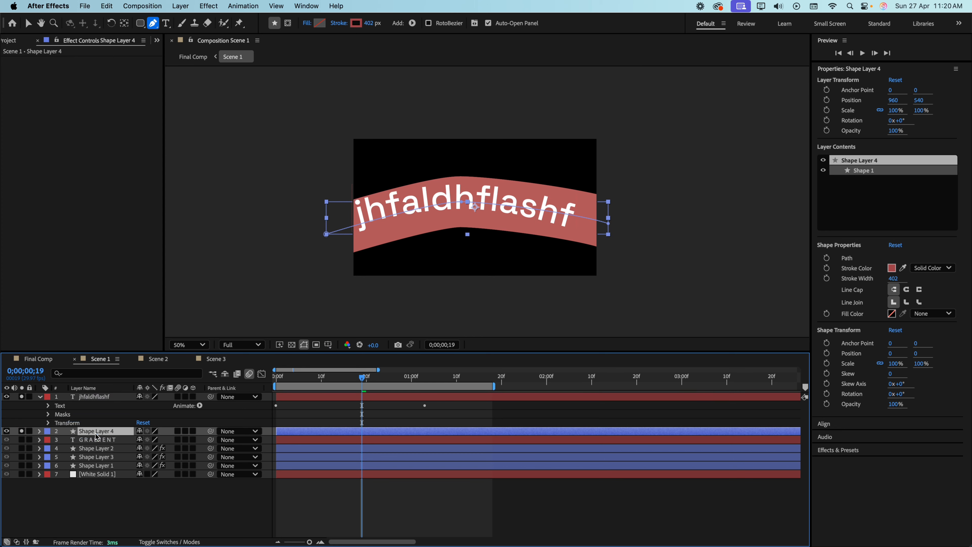
# Set Shape Layer 4's position to 324, 524, matching the jhfaldhflashf text layer's position.
pyautogui.click(98, 396)
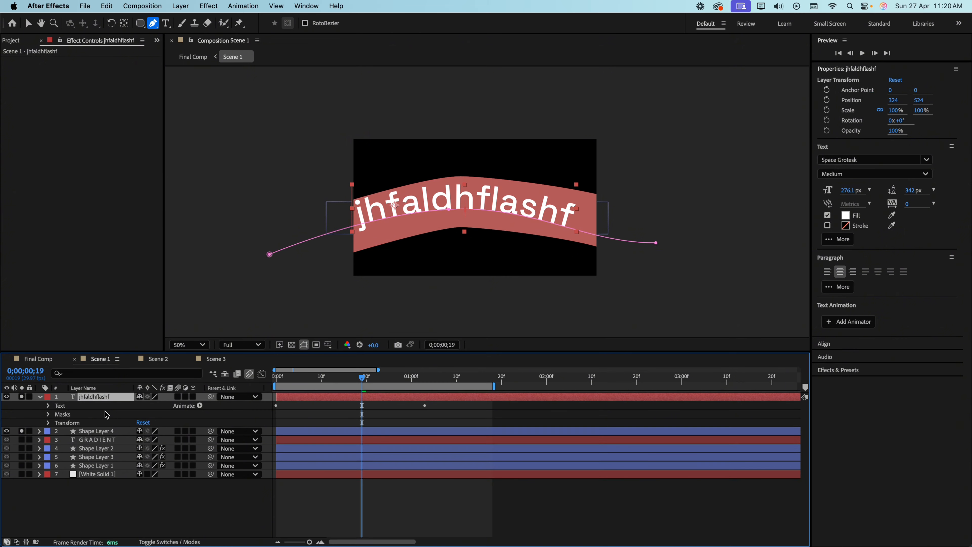
pyautogui.press('p')
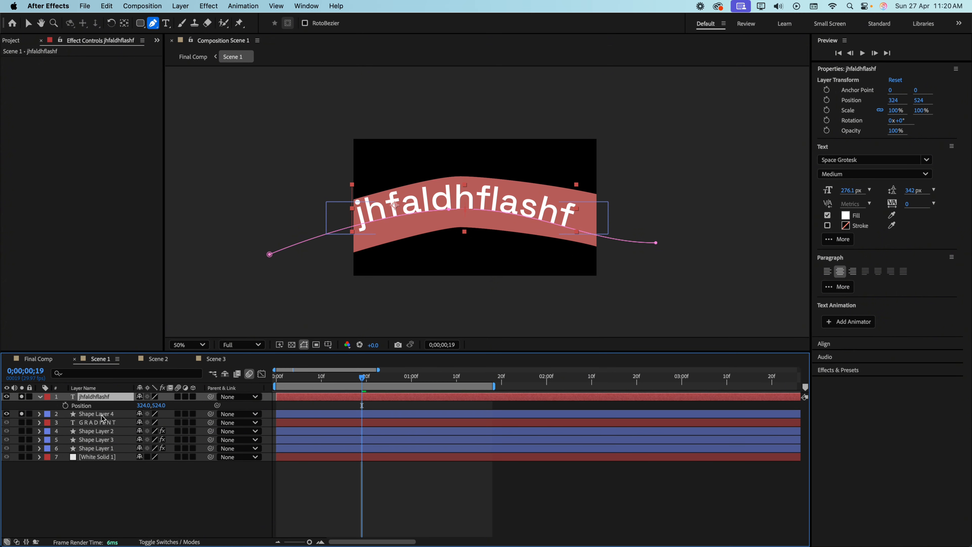
pyautogui.click(102, 415)
pyautogui.press('p')
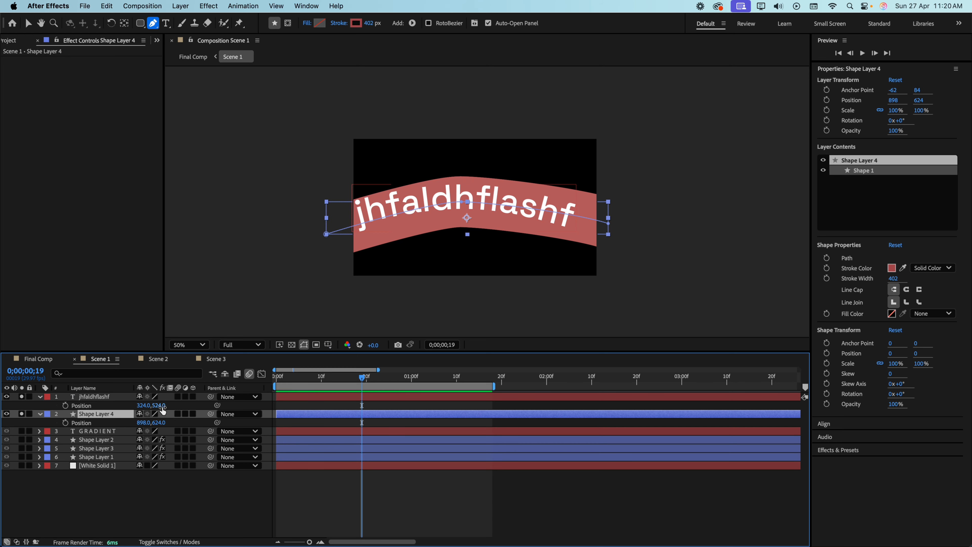
pyautogui.click(143, 422)
pyautogui.write('3')
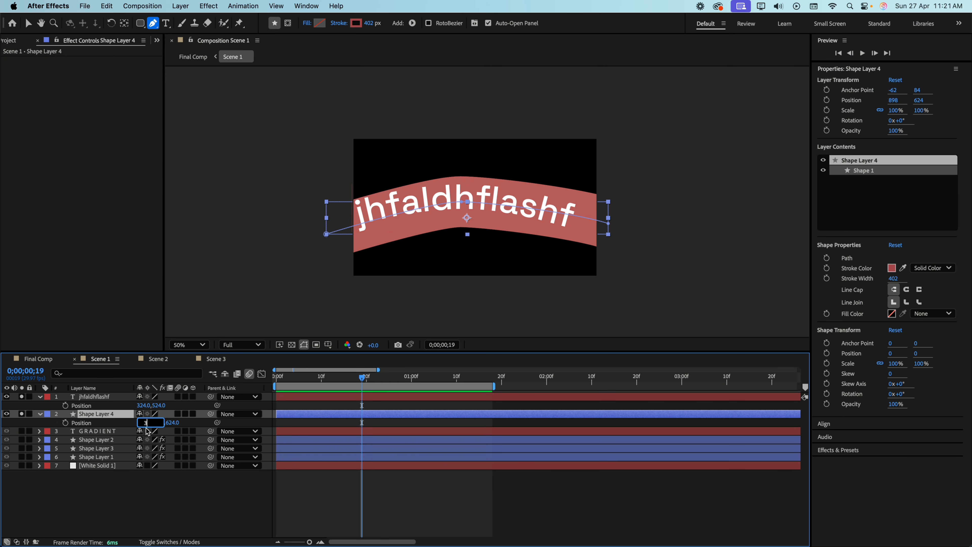
pyautogui.write('24')
pyautogui.press('Return')
pyautogui.click(160, 422)
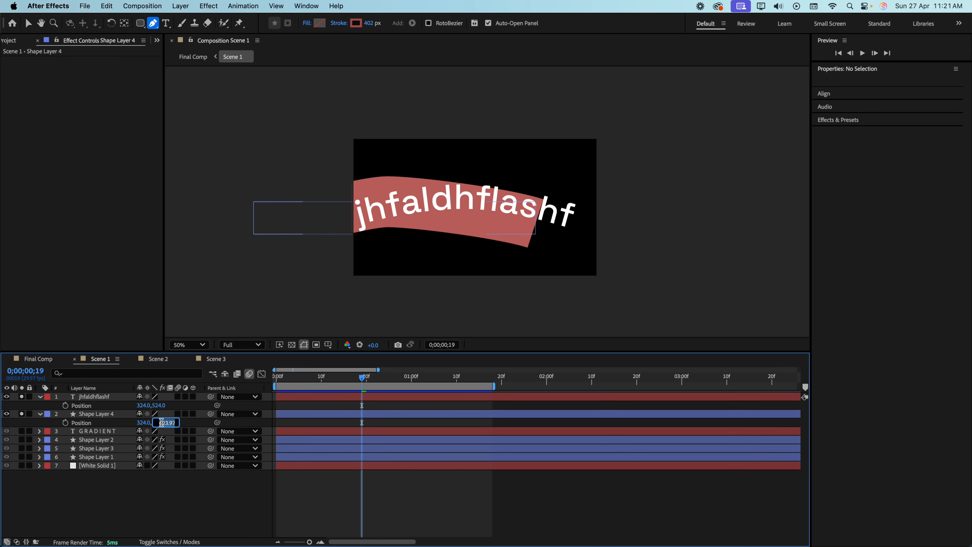
pyautogui.write('524')
pyautogui.press('Return')
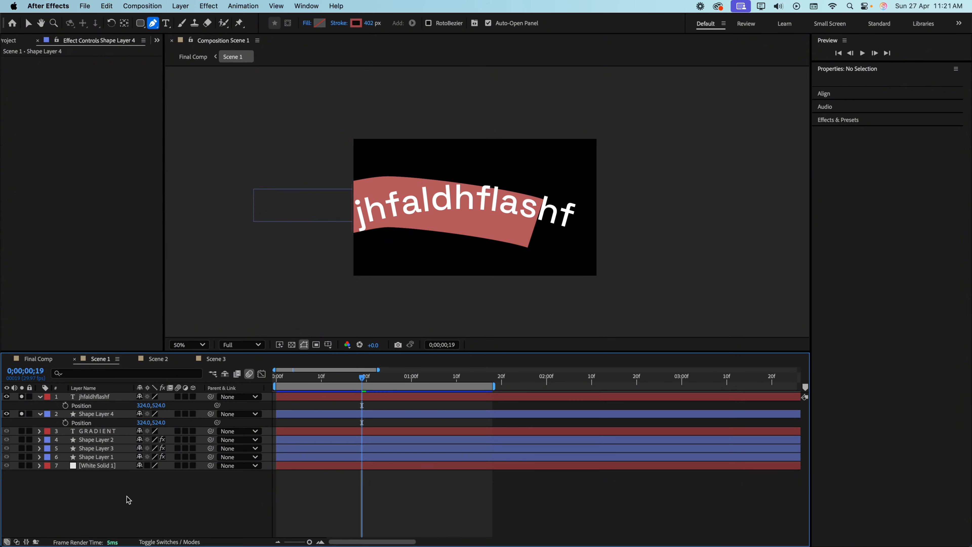
# Link the Path property of Shape Layer 4's Path 1 to the Mask Path of Mask 1 on the jhfaldhflashf text.
pyautogui.click(40, 414)
pyautogui.click(41, 413)
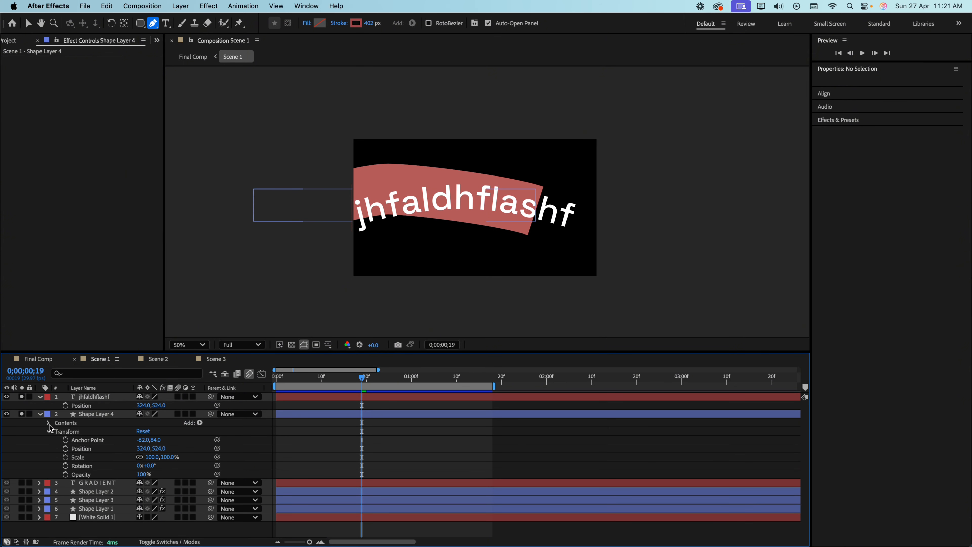
pyautogui.click(48, 422)
pyautogui.click(56, 431)
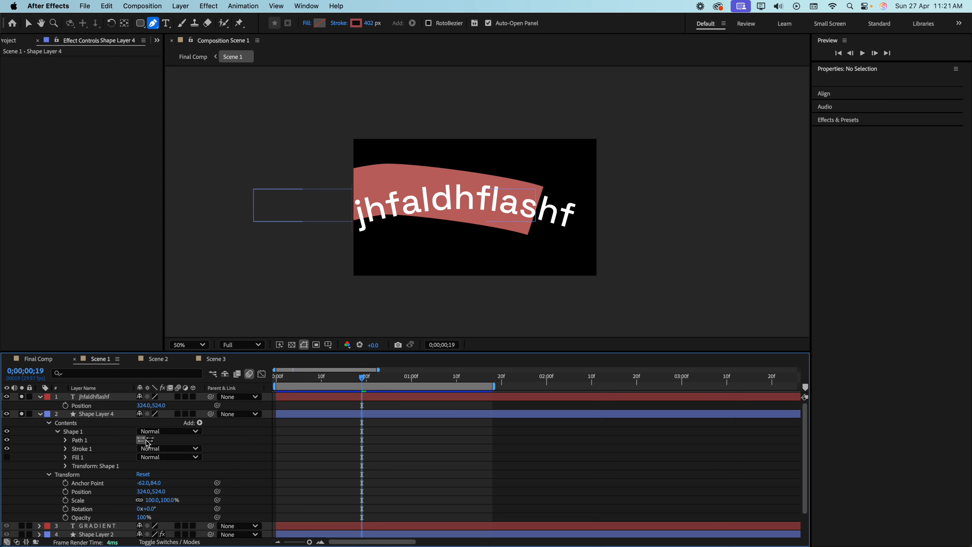
pyautogui.click(66, 440)
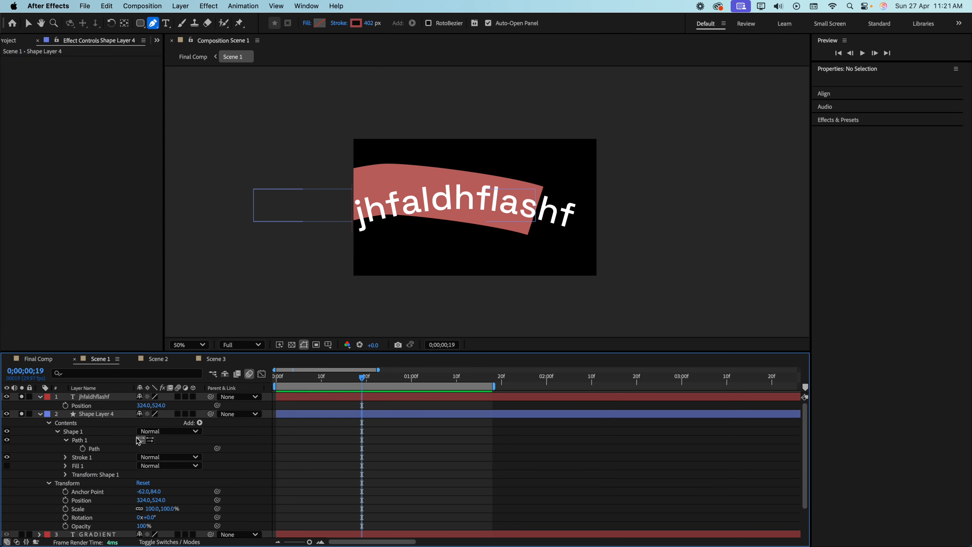
pyautogui.click(41, 397)
pyautogui.click(40, 398)
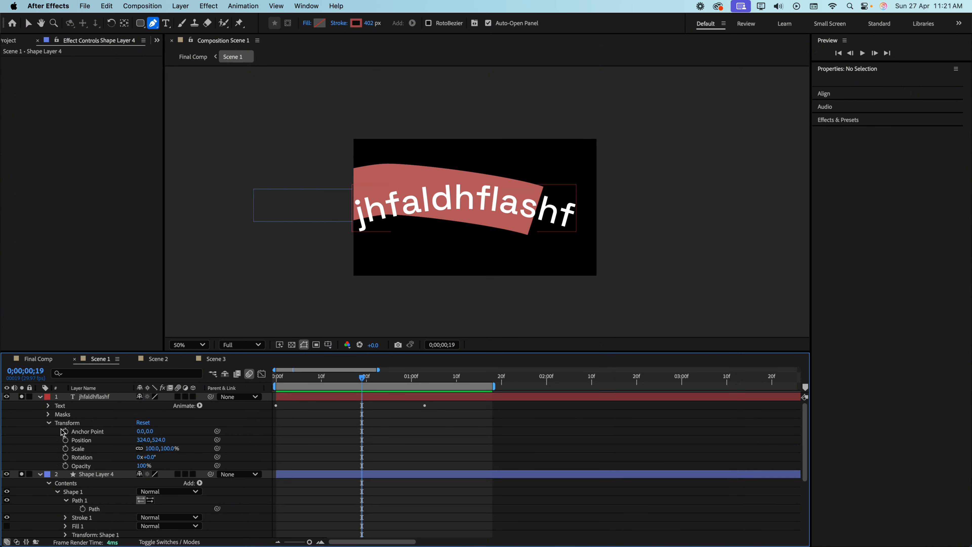
pyautogui.click(48, 414)
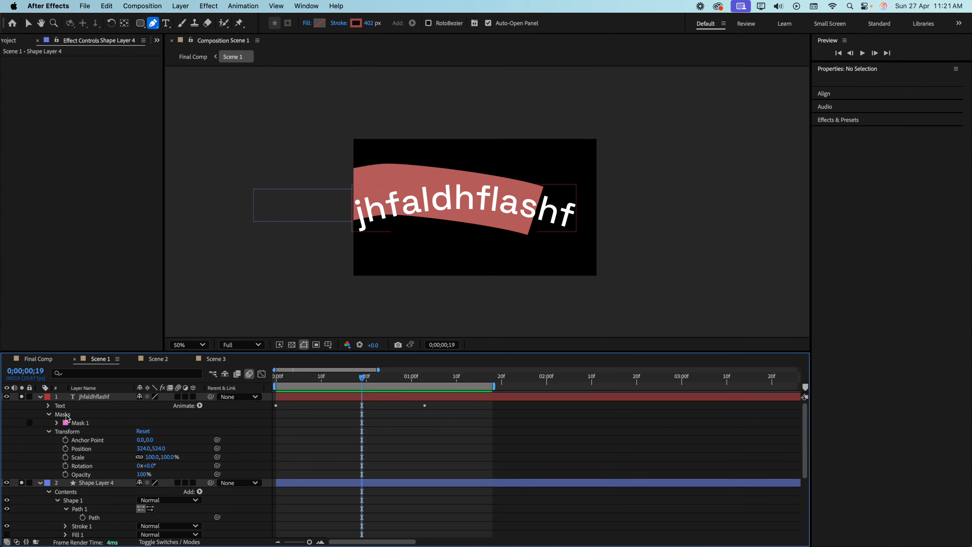
pyautogui.click(56, 422)
pyautogui.scroll(-3, 75, 443)
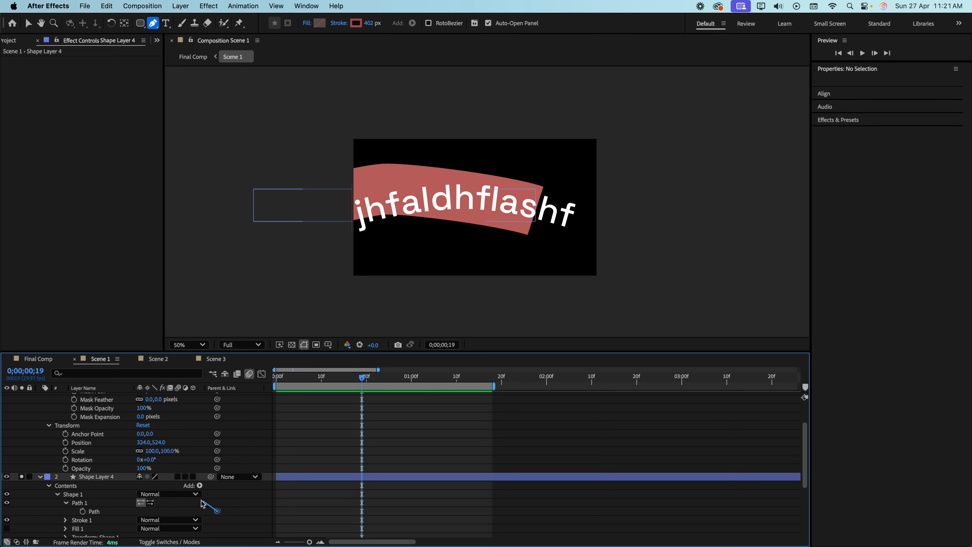
pyautogui.moveTo(217, 510); pyautogui.dragTo(96, 428)
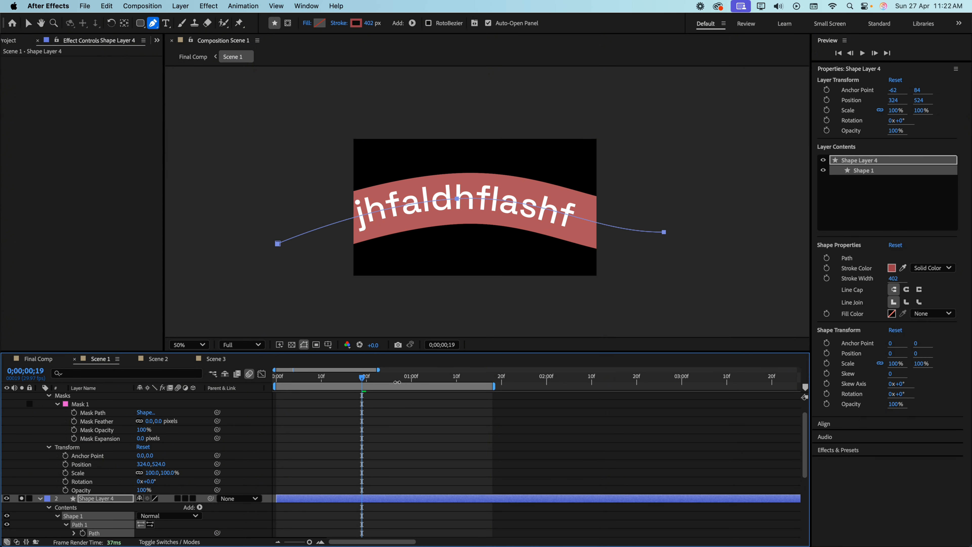
# Set a keyframe for Mask 1's Mask Path on the jhfaldhflashf text at the first frame.
pyautogui.moveTo(361, 380); pyautogui.dragTo(276, 378)
pyautogui.press('space')
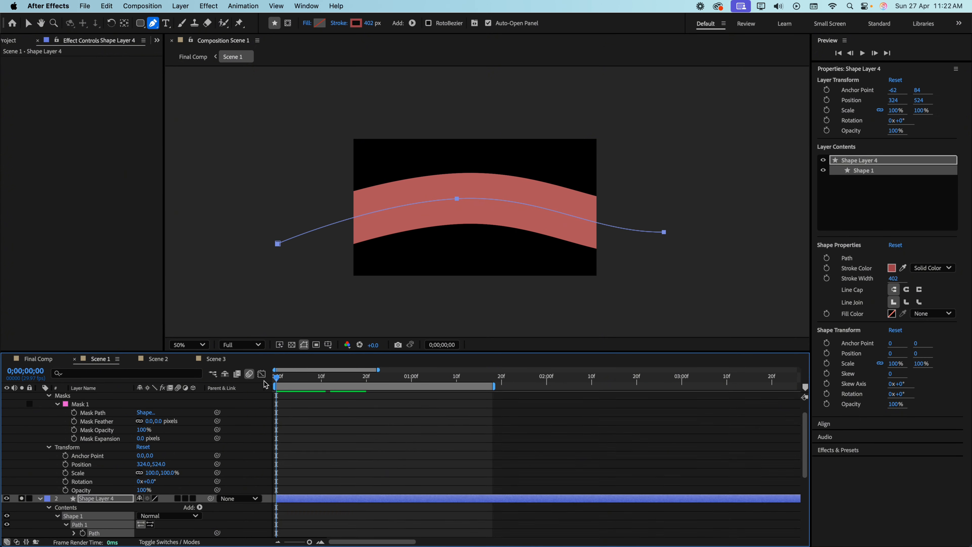
pyautogui.press('space')
pyautogui.scroll(1, 287, 417)
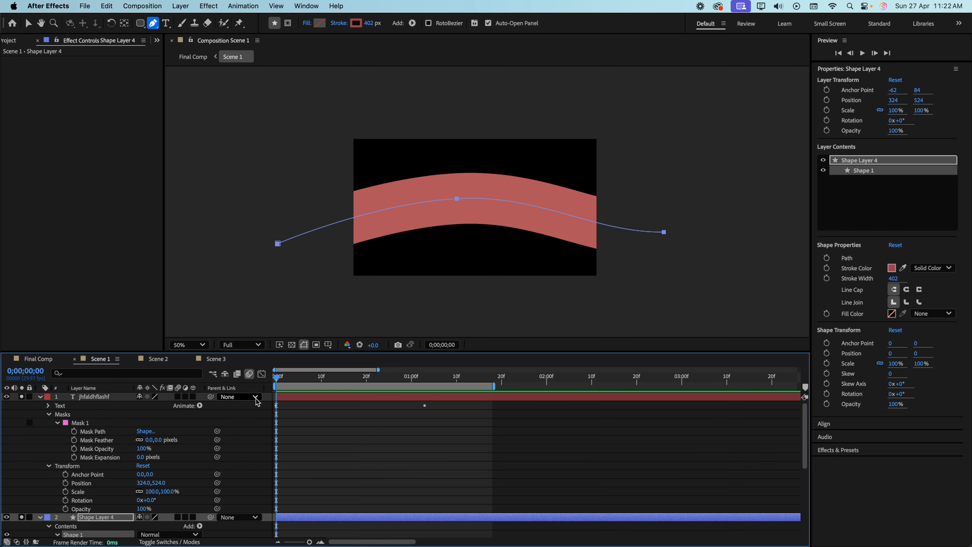
pyautogui.click(74, 431)
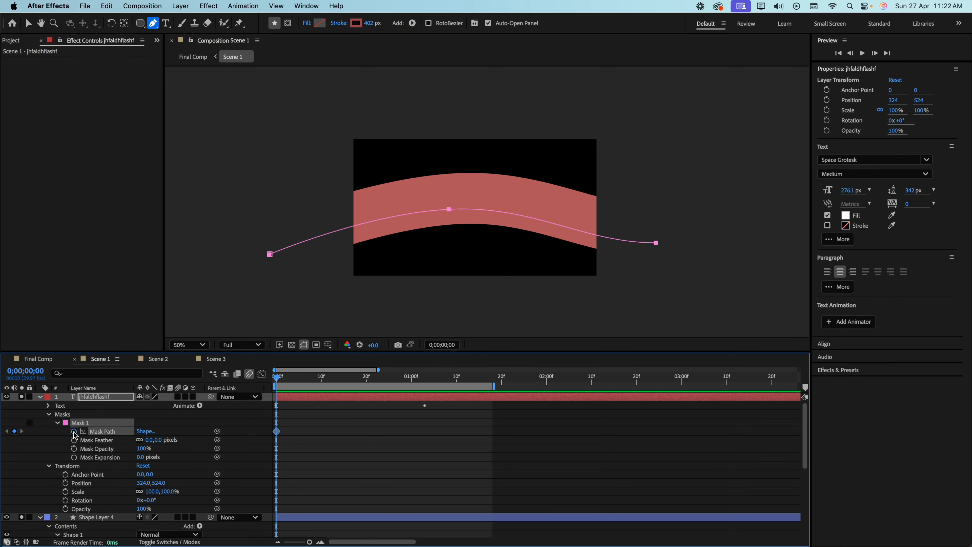
# Reshape the mask path at 0;00;01;03 by lowering its middle point and raising its right end, and preview the motion.
pyautogui.moveTo(275, 379); pyautogui.dragTo(425, 383)
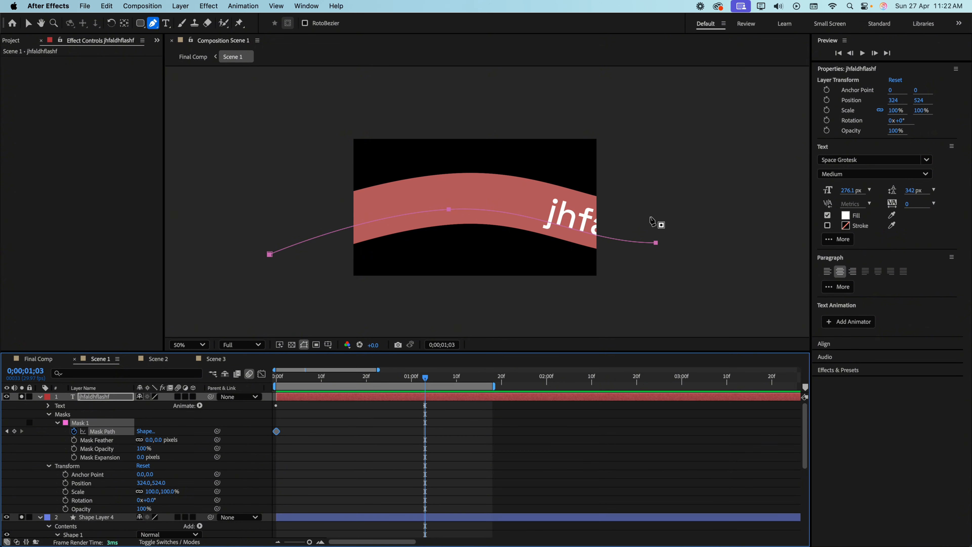
pyautogui.click(28, 23)
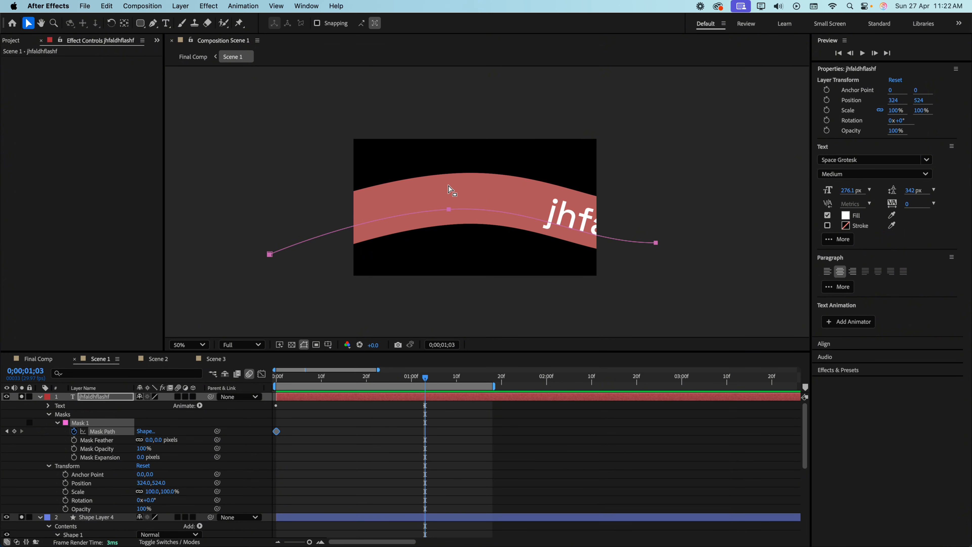
pyautogui.click(448, 209)
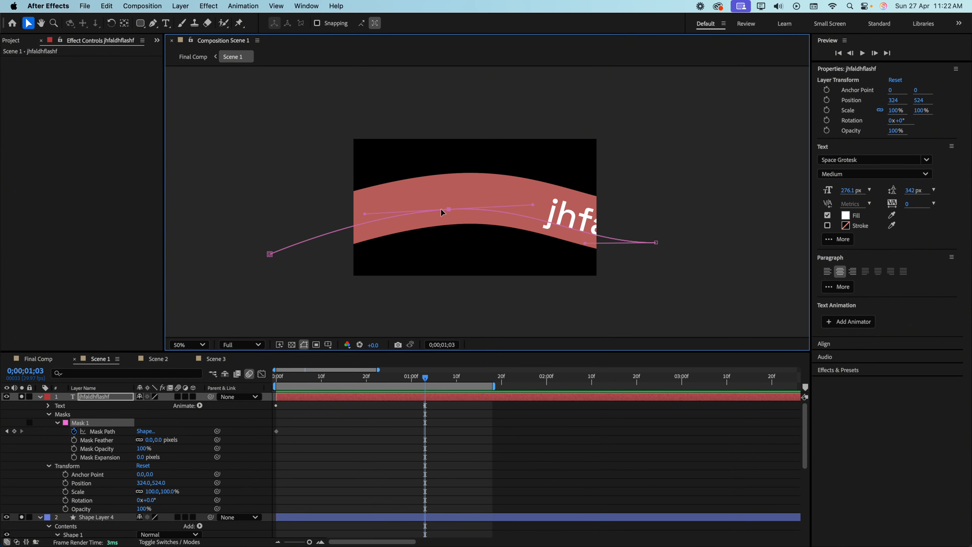
pyautogui.moveTo(448, 209); pyautogui.dragTo(463, 248)
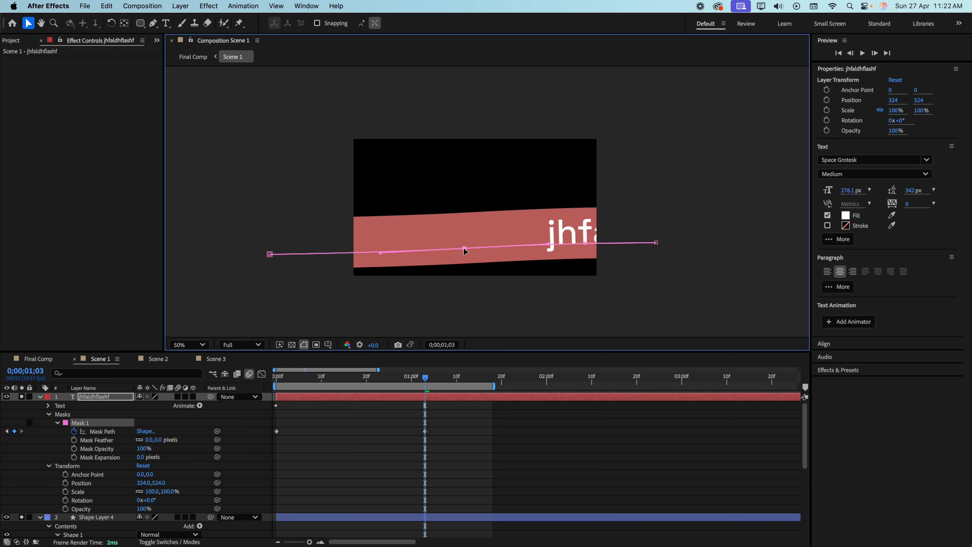
pyautogui.moveTo(675, 238); pyautogui.dragTo(670, 194)
pyautogui.press('space')
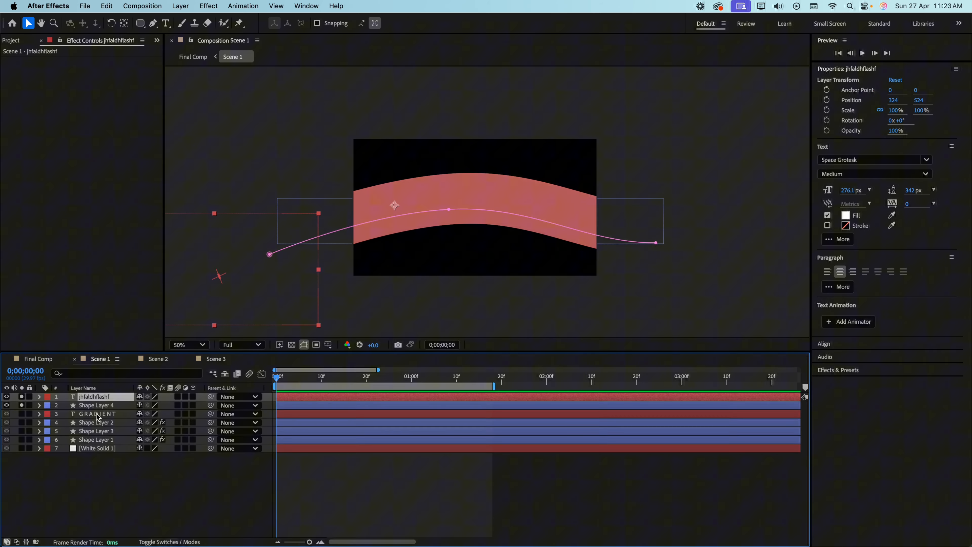
# Delete Shape Layer 4 and the jhfaldhflashf text layer from Scene 1.
pyautogui.click(98, 415)
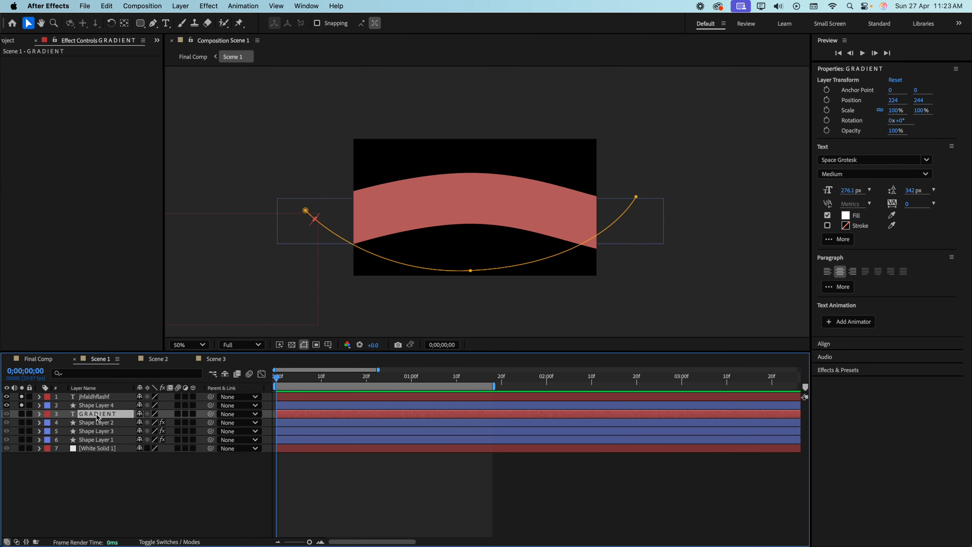
pyautogui.click(98, 424)
pyautogui.click(100, 406)
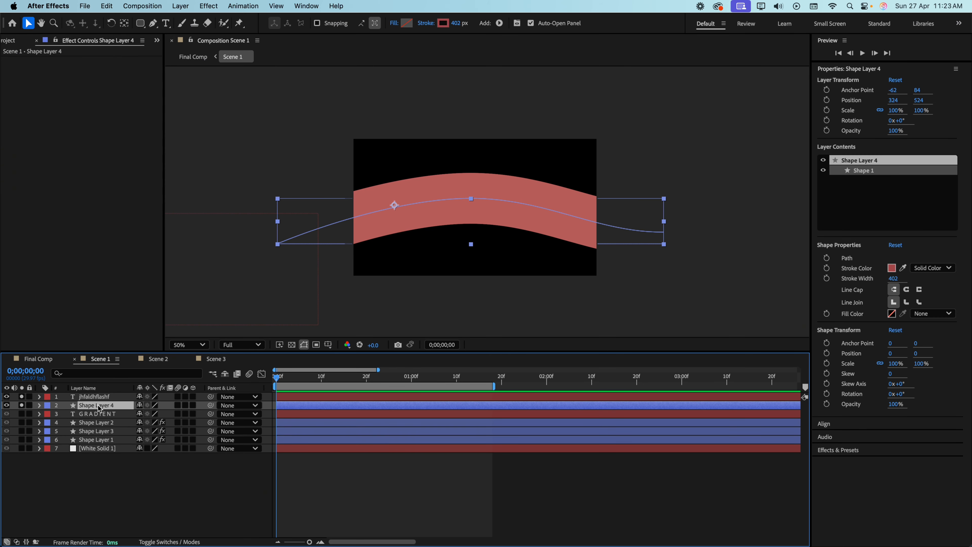
pyautogui.press('Delete')
pyautogui.click(98, 397)
pyautogui.press('Delete')
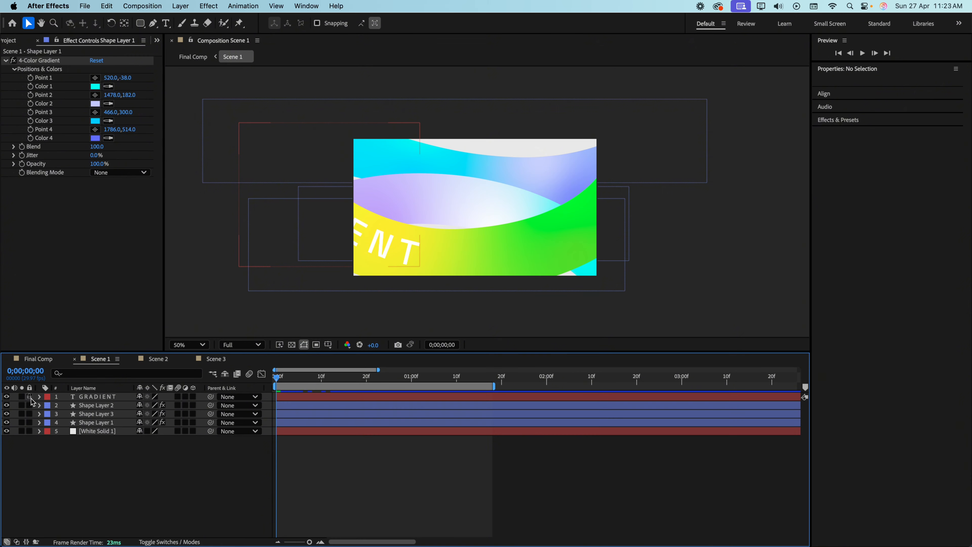
# Preview the GRADIENT text and Shape Layer 2 soloed together, and restore all layers at the first frame.
pyautogui.click(22, 396)
pyautogui.click(22, 405)
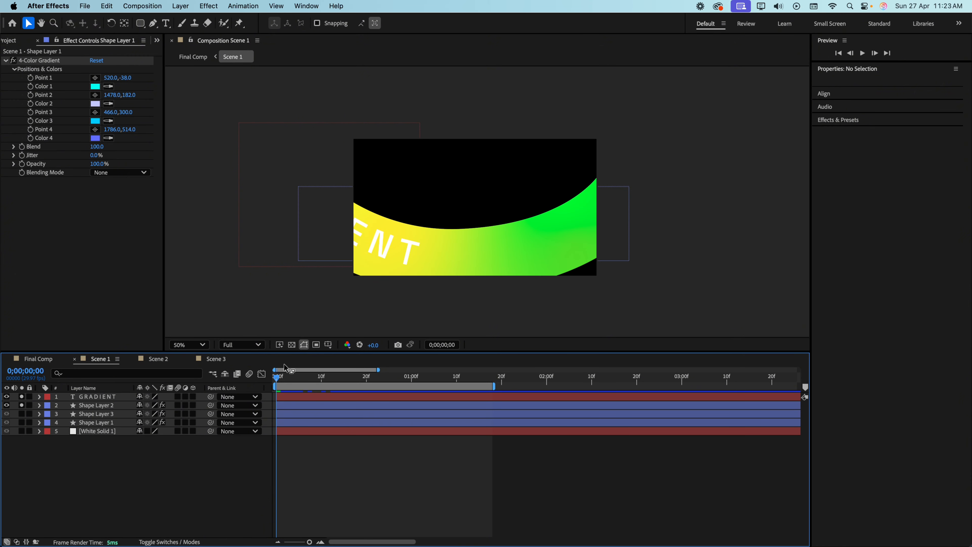
pyautogui.press('space')
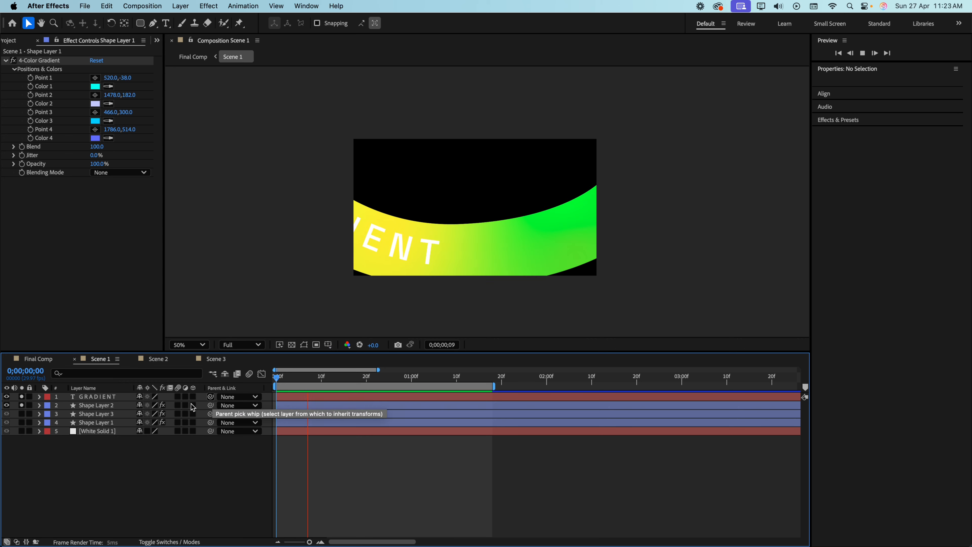
pyautogui.press('space')
pyautogui.click(21, 405)
pyautogui.click(22, 397)
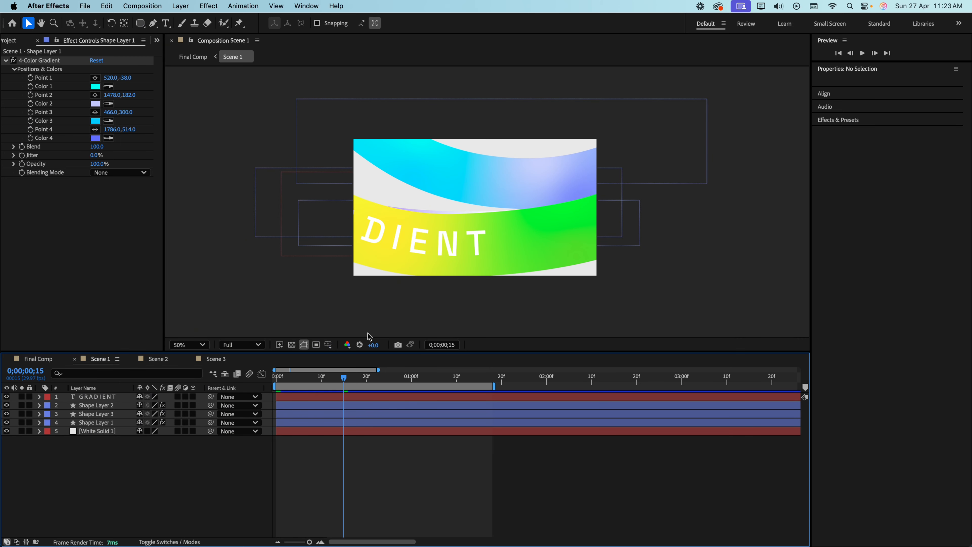
pyautogui.press('Home')
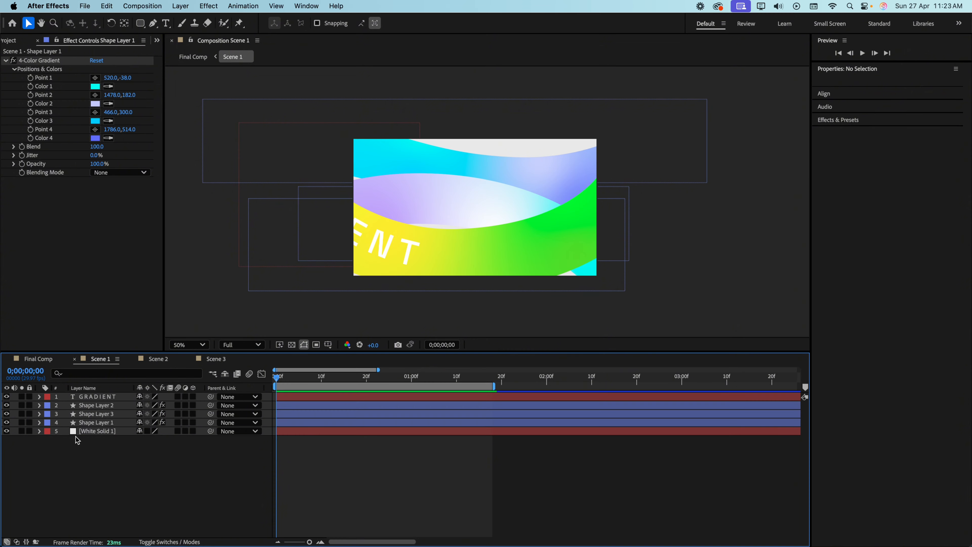
# Solo White Solid 1 and Shape Layer 1 in Scene 2, and compare the composition with Scene 1.
pyautogui.click(100, 361)
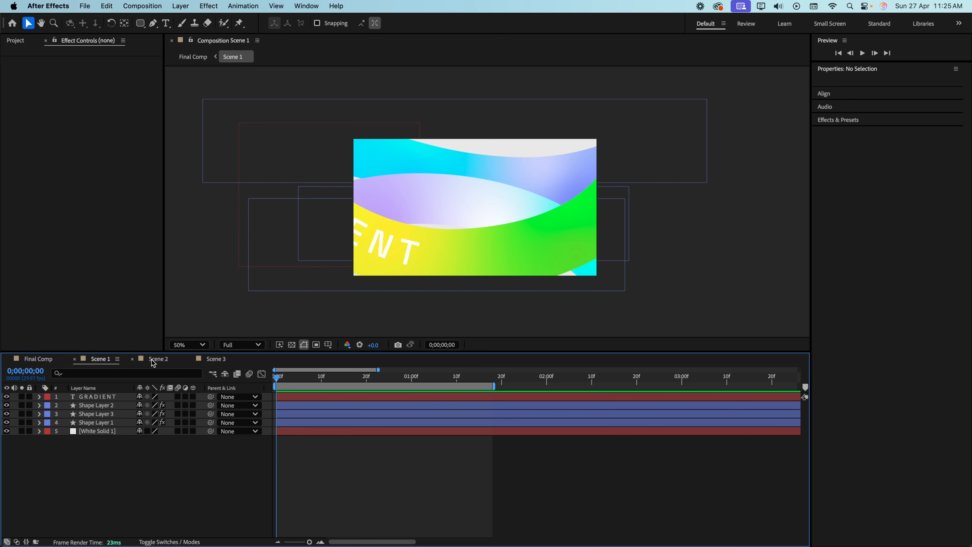
pyautogui.click(154, 359)
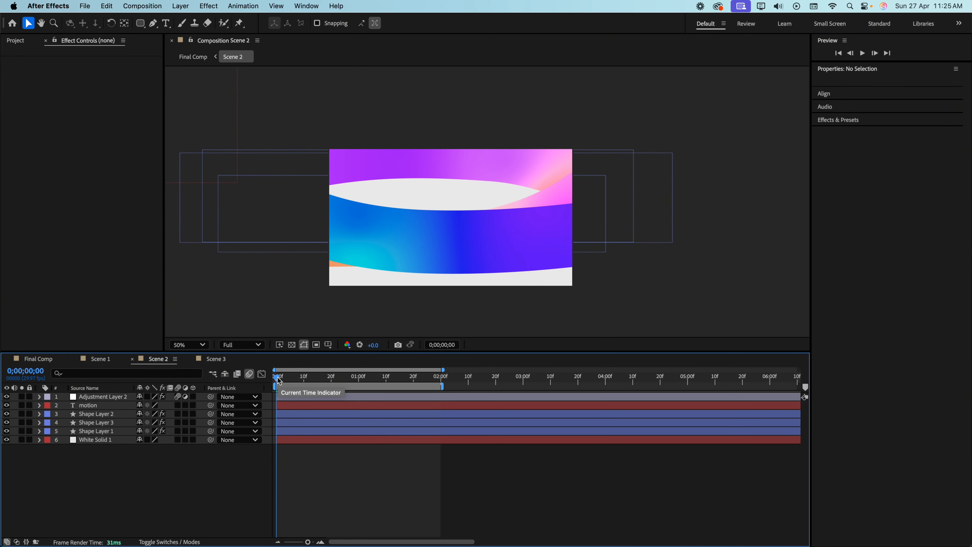
pyautogui.click(103, 439)
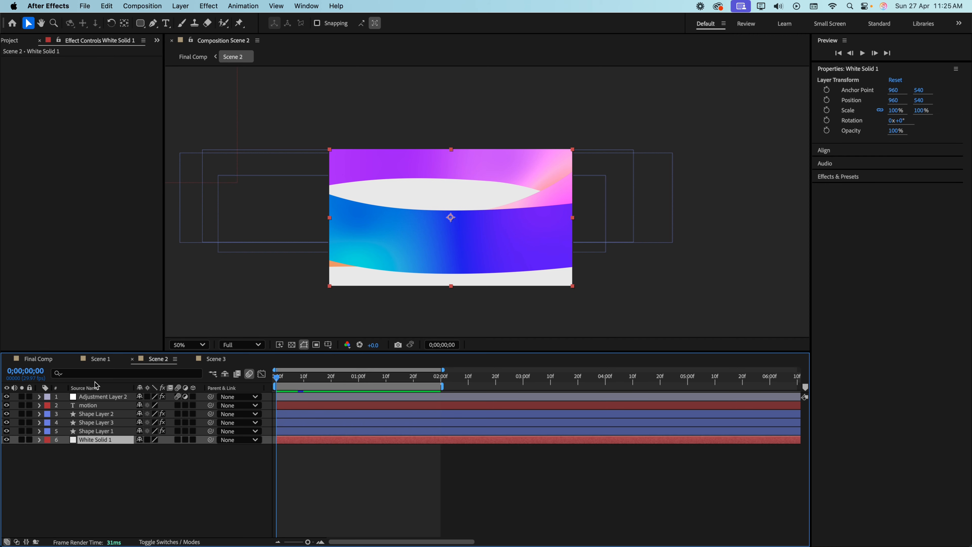
pyautogui.click(21, 439)
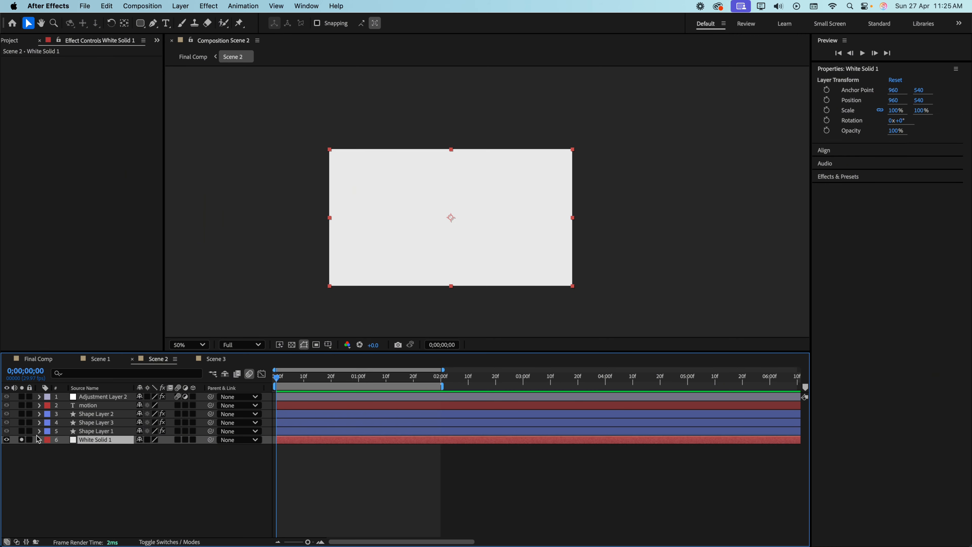
pyautogui.click(21, 430)
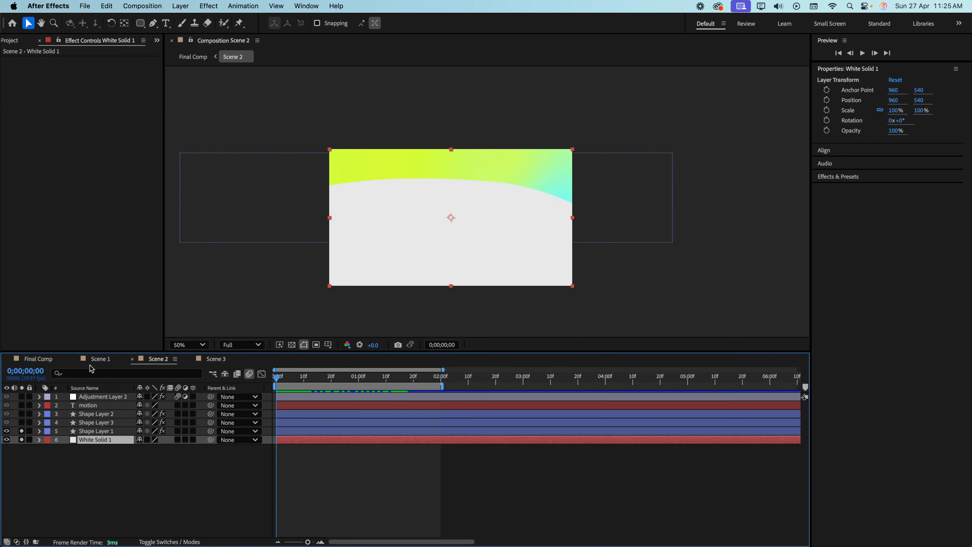
pyautogui.click(99, 362)
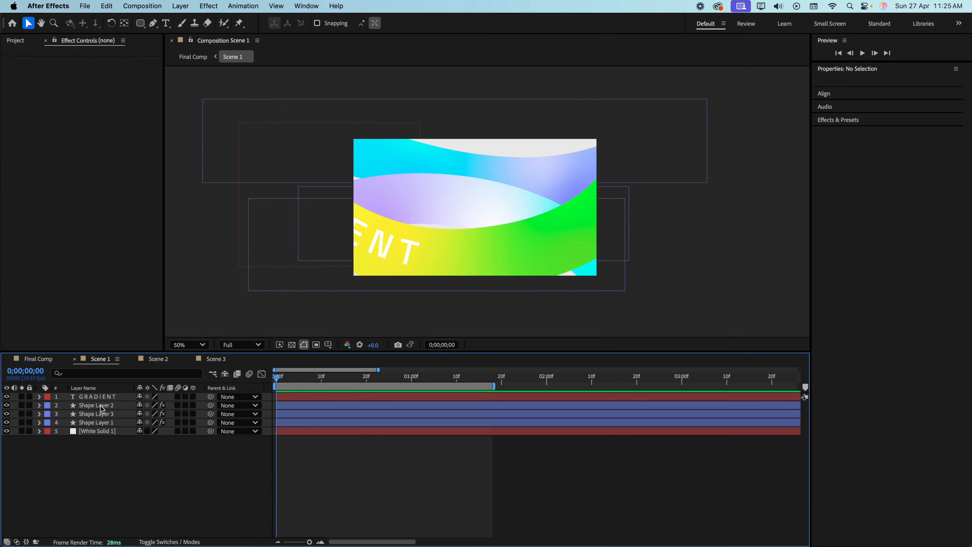
pyautogui.click(159, 361)
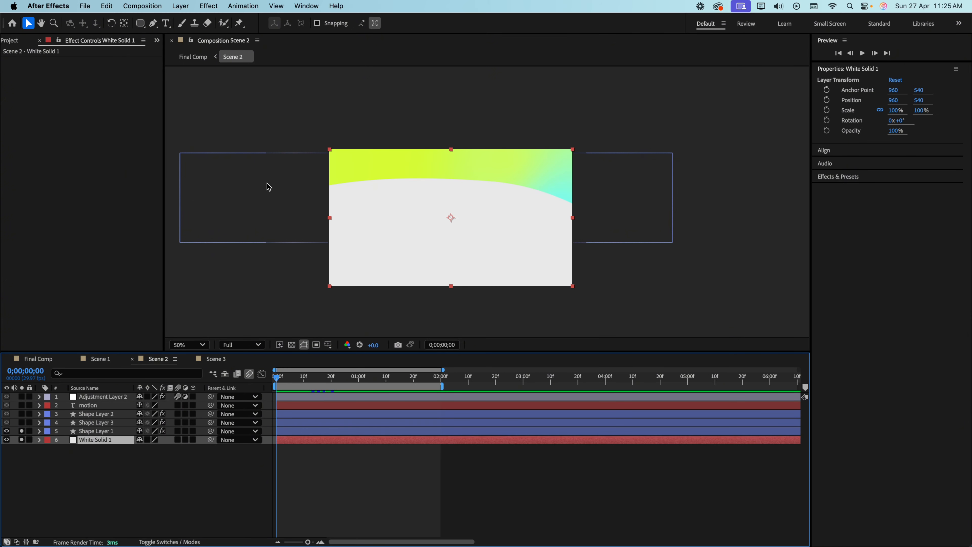
# Examine Shape Layer 1's path motion up to 0;00;01;22 in Scene 2, and compare the scene's shape layers with those of Scene 1.
pyautogui.click(257, 229)
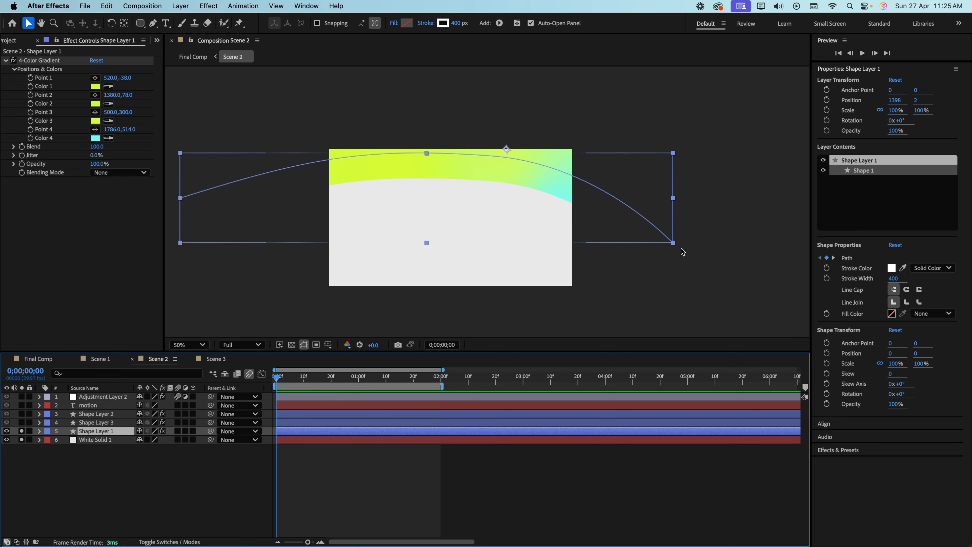
pyautogui.moveTo(277, 380); pyautogui.dragTo(422, 389)
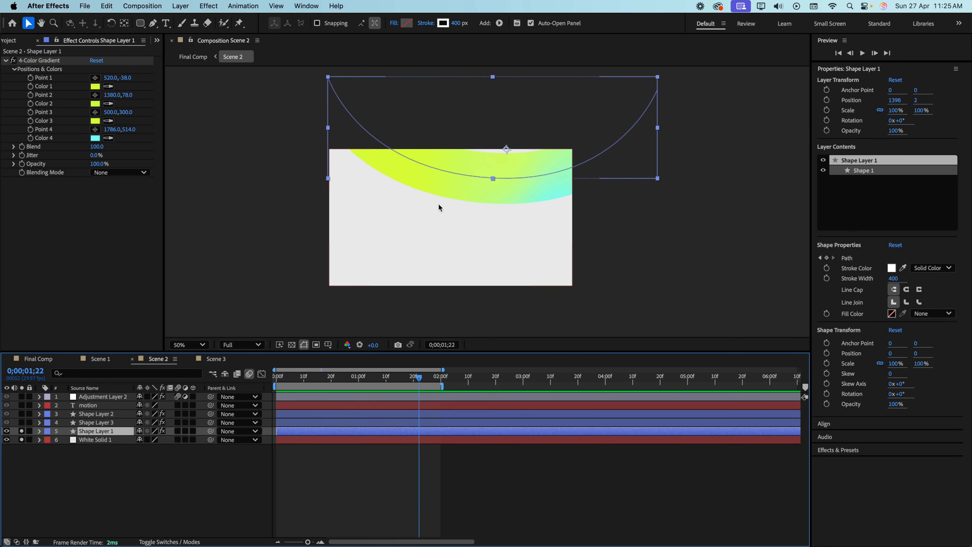
pyautogui.click(100, 358)
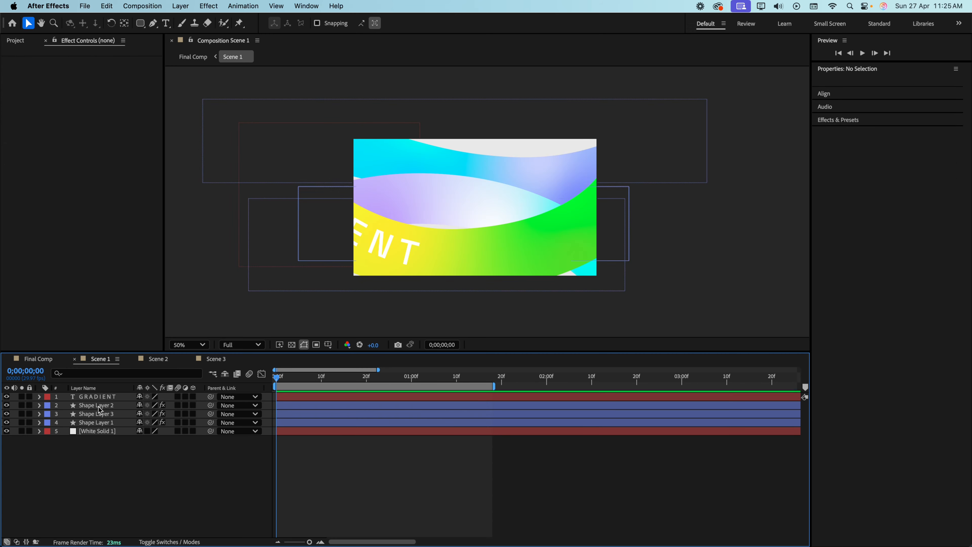
pyautogui.click(95, 422)
pyautogui.click(96, 414)
pyautogui.click(95, 404)
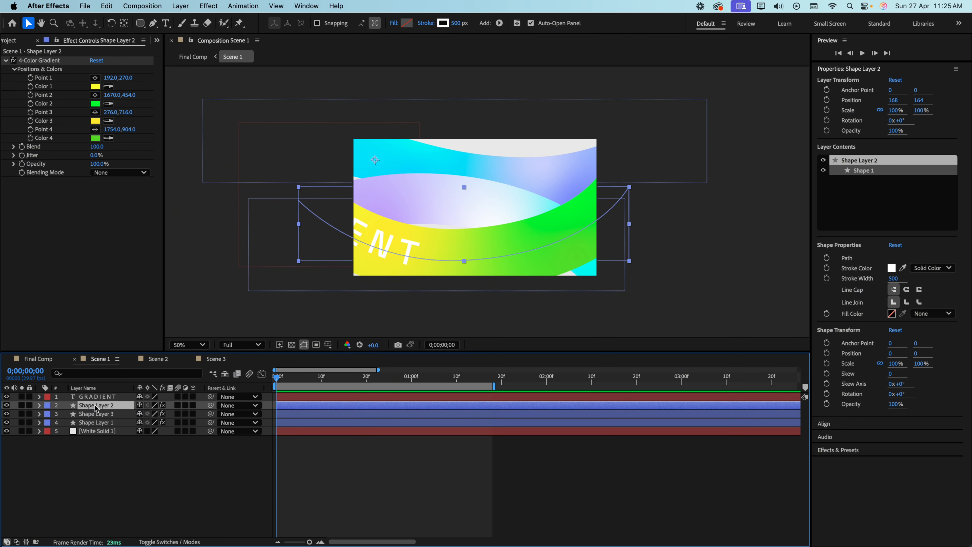
pyautogui.click(160, 361)
pyautogui.click(102, 423)
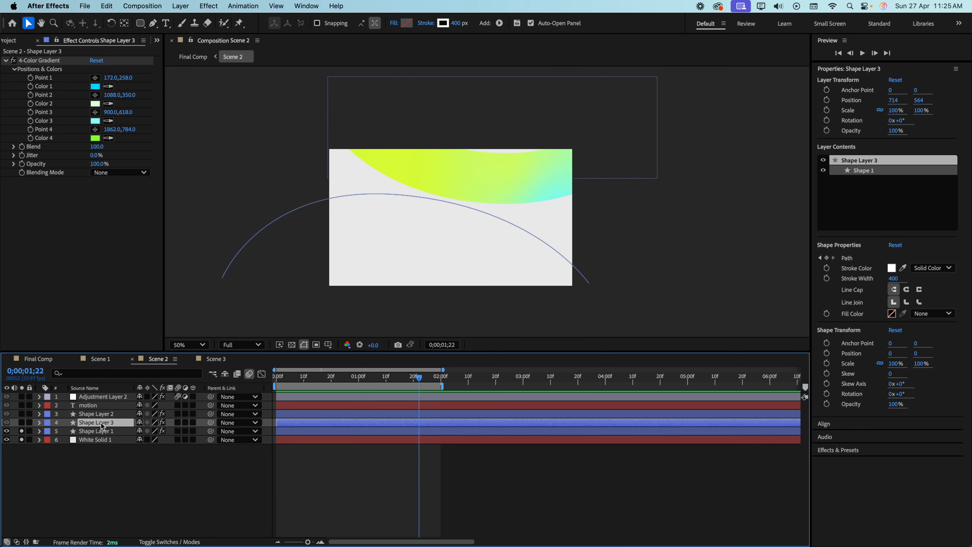
pyautogui.click(103, 415)
pyautogui.click(91, 464)
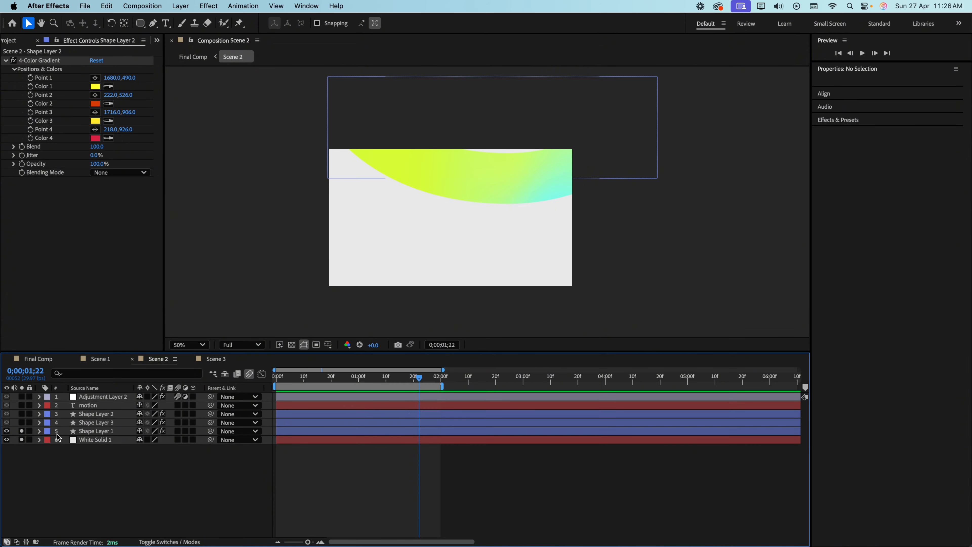
# Add Shape Layer 3, the motion text, Shape Layer 2 and Adjustment Layer 2 to Scene 2's soloed layers, scrubbing through the animation.
pyautogui.click(22, 422)
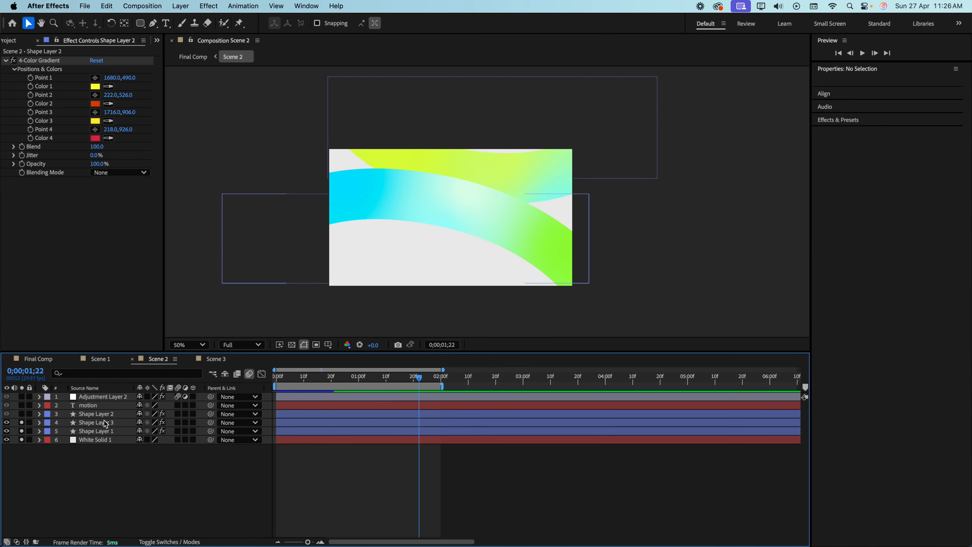
pyautogui.moveTo(421, 377); pyautogui.dragTo(276, 386)
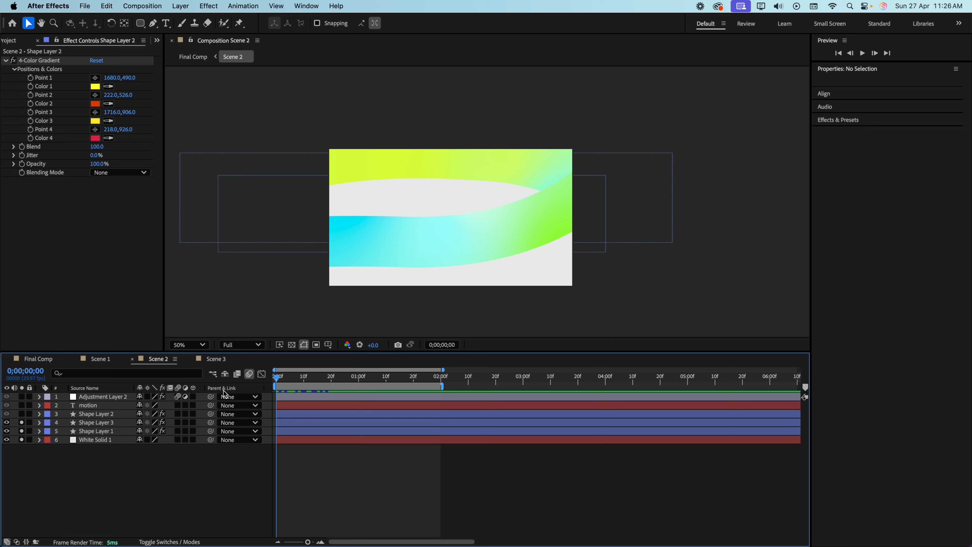
pyautogui.click(22, 405)
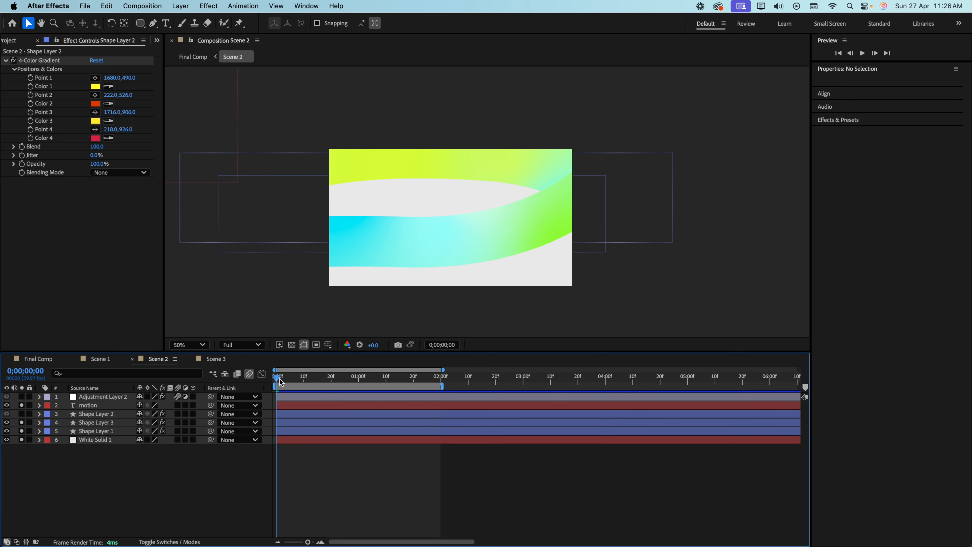
pyautogui.moveTo(281, 381); pyautogui.dragTo(309, 388)
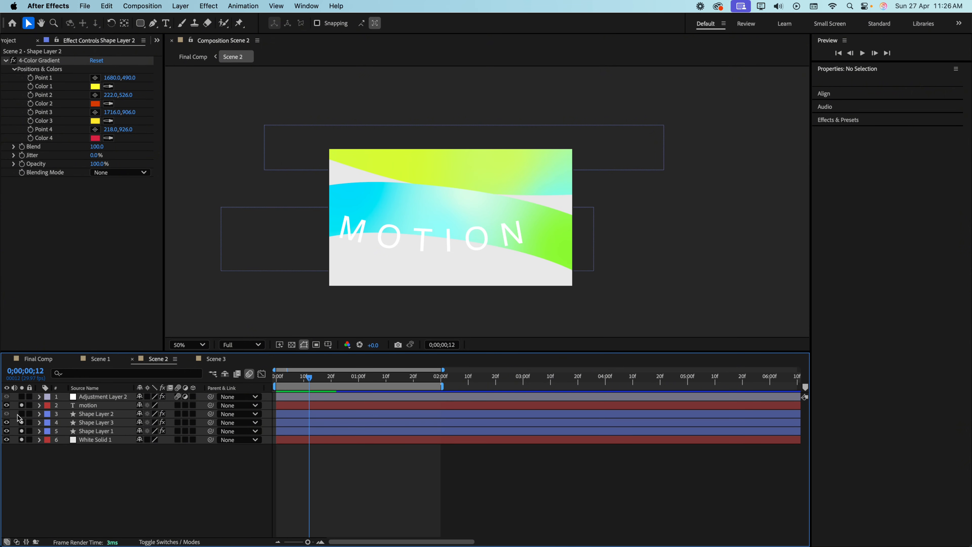
pyautogui.click(7, 413)
pyautogui.moveTo(386, 381); pyautogui.dragTo(387, 402)
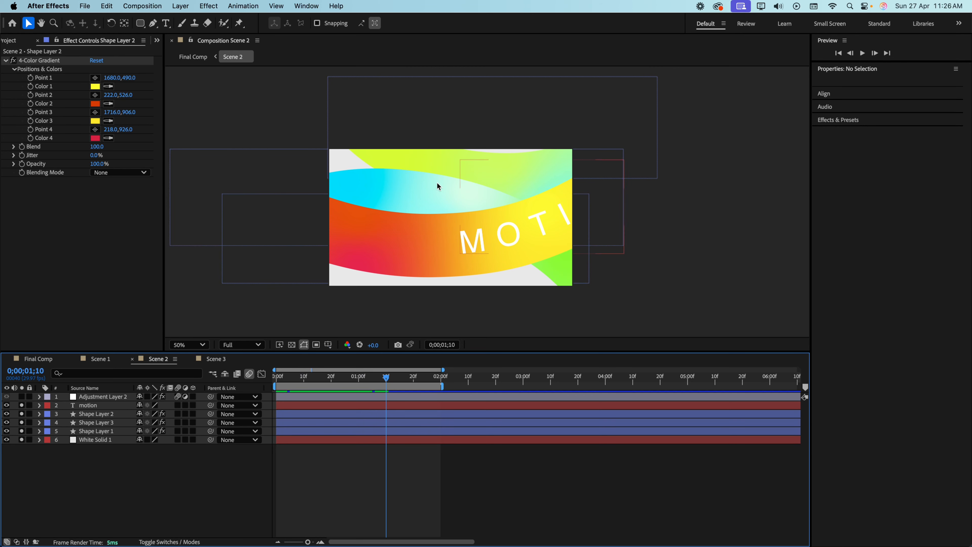
pyautogui.click(21, 397)
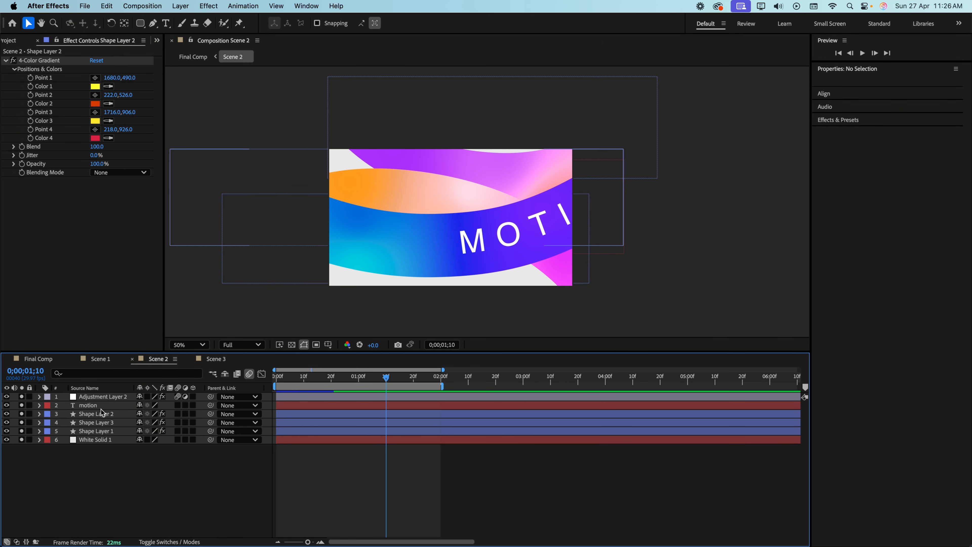
pyautogui.rightClick(98, 462)
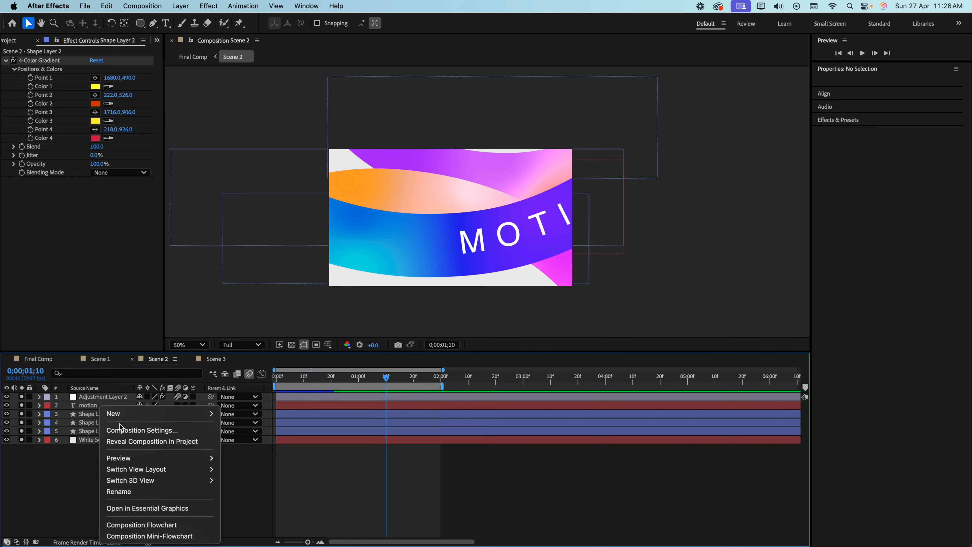
pyautogui.moveTo(133, 417)
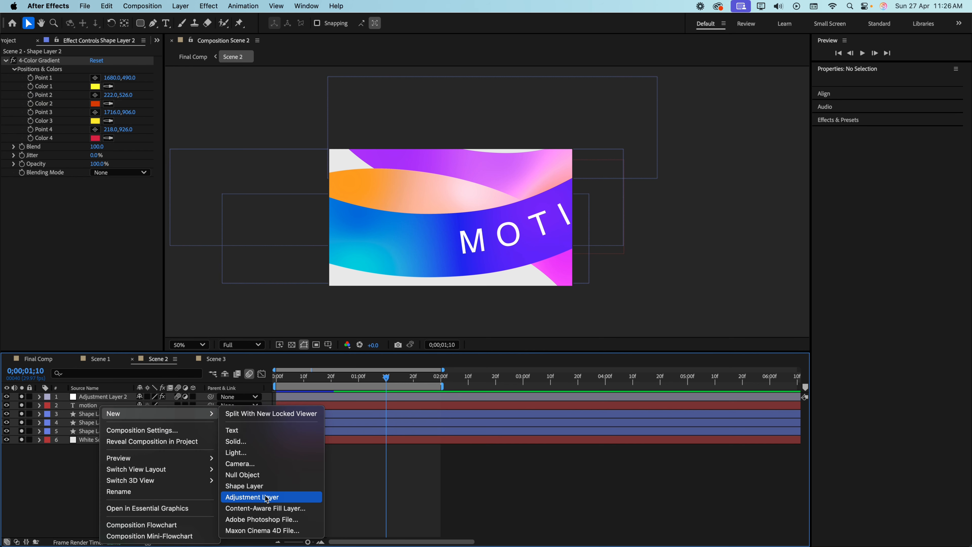
pyautogui.click(79, 495)
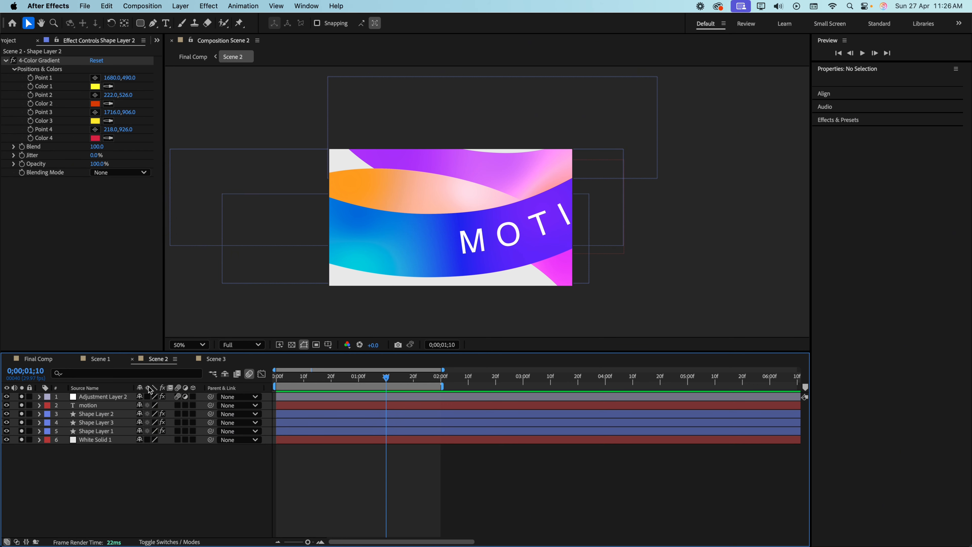
# Set the Master Hue of Adjustment Layer 2's Hue/Saturation effect to 204°.
pyautogui.click(104, 398)
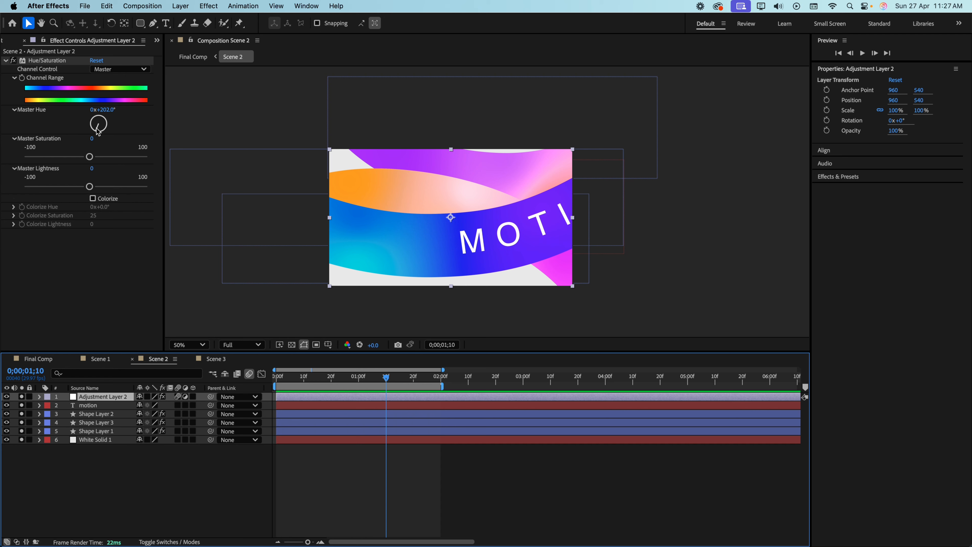
pyautogui.click(88, 69)
pyautogui.click(64, 122)
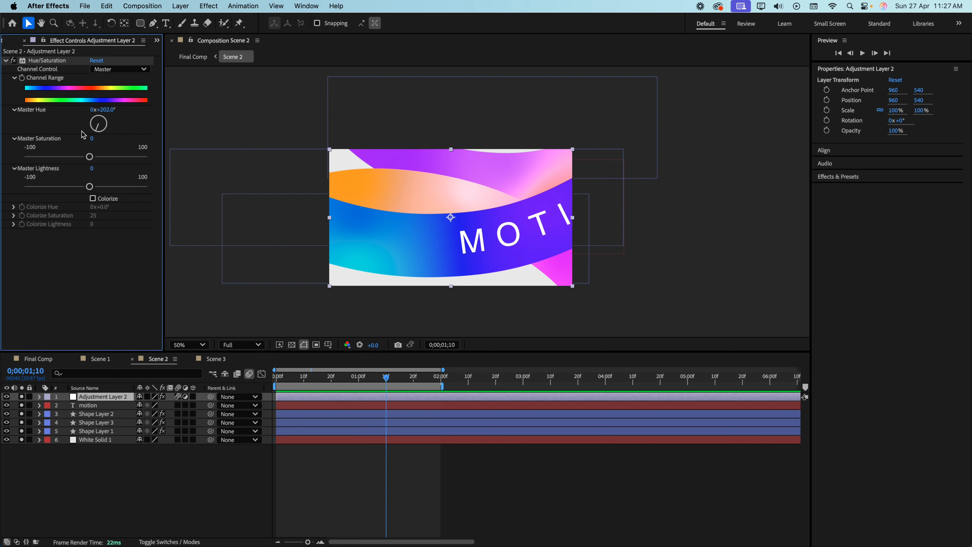
pyautogui.moveTo(97, 129)
pyautogui.mouseDown()
pyautogui.moveTo(107, 131)
pyautogui.moveTo(97, 134)
pyautogui.mouseUp()
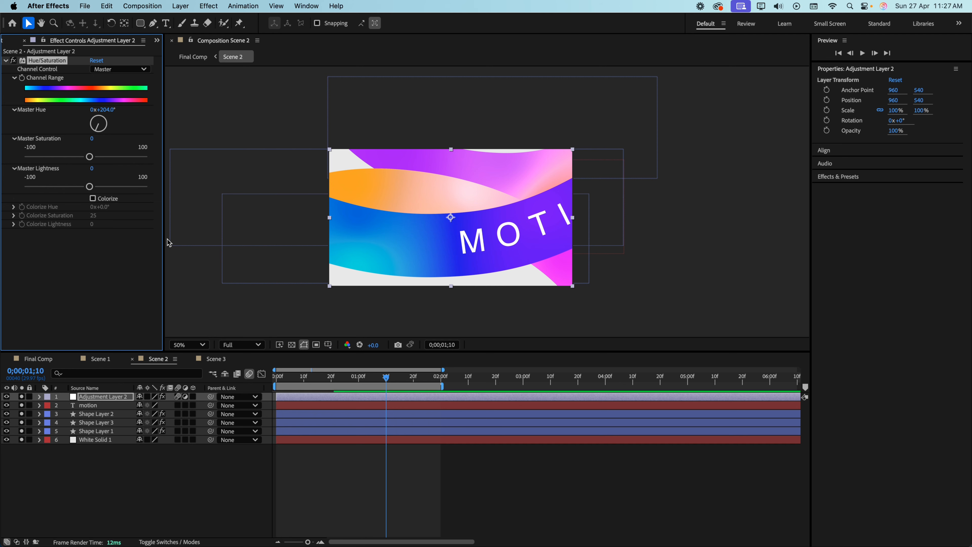
# Compare Scene 1's colors with Scene 2, and play back Scene 2 with its shifted hue.
pyautogui.click(101, 362)
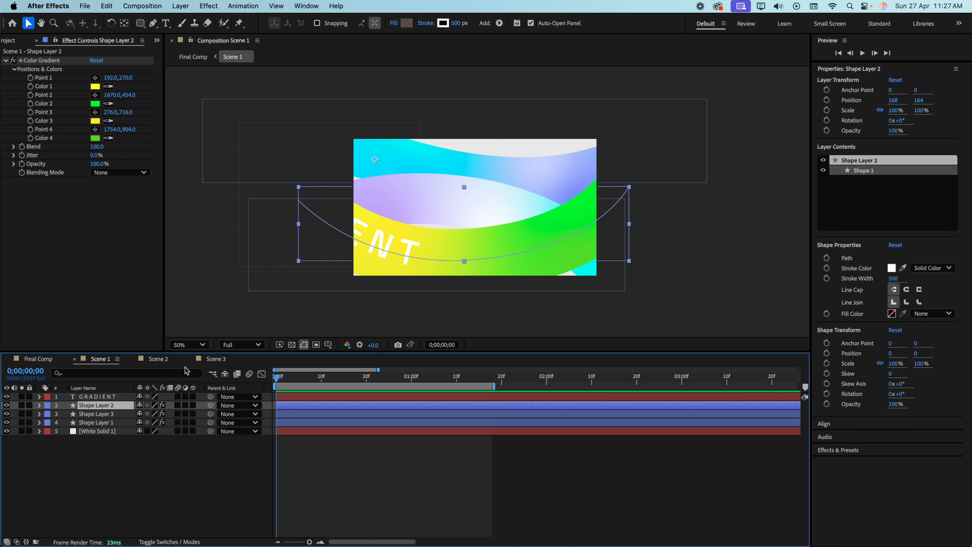
pyautogui.click(164, 362)
pyautogui.press('space')
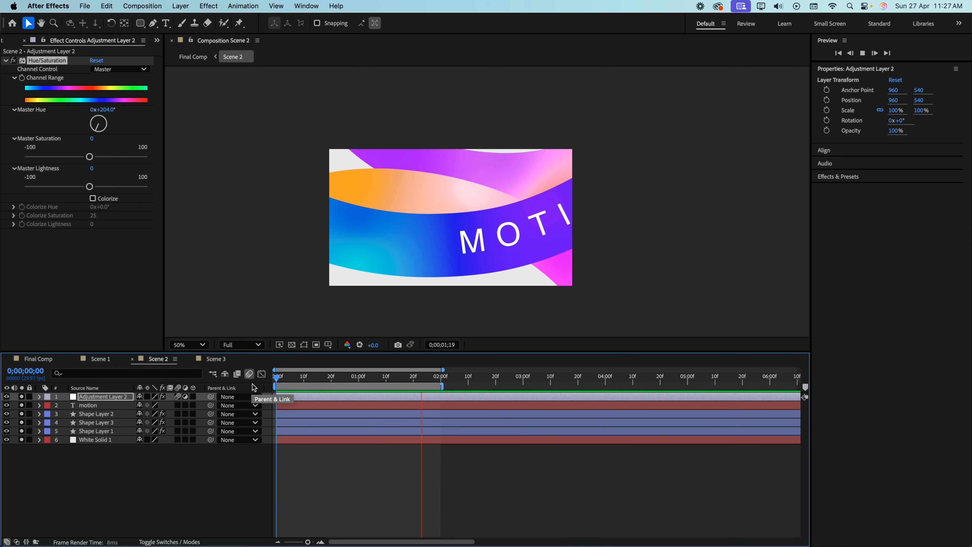
pyautogui.press('space')
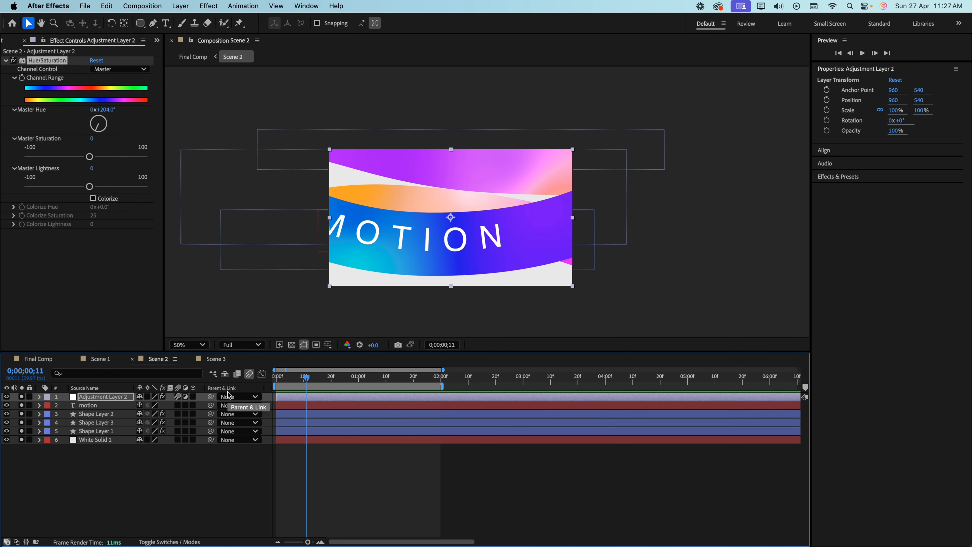
# Open Scene 3 at the first frame, clear its solos, and solo only White Solid 1 and Shape Layer 3.
pyautogui.click(211, 361)
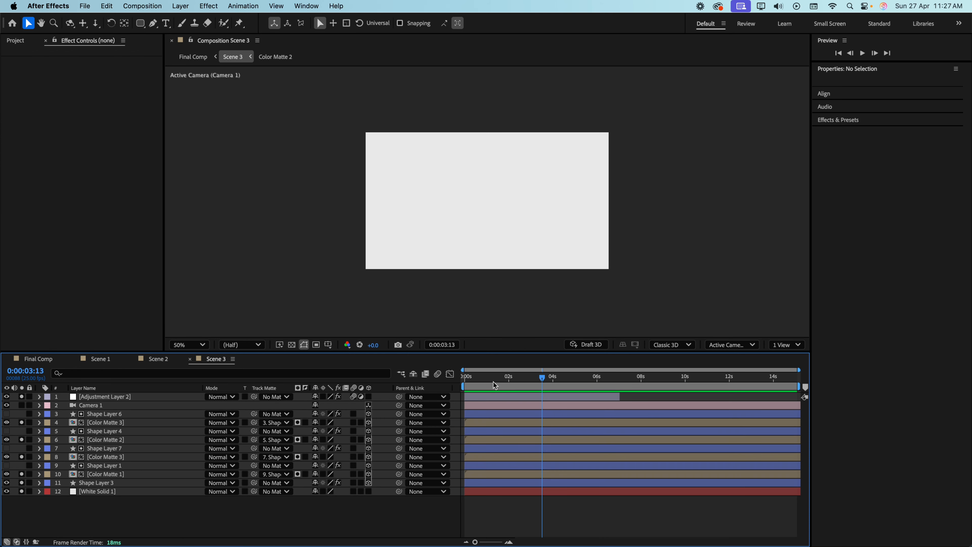
pyautogui.click(482, 378)
pyautogui.moveTo(482, 383); pyautogui.dragTo(448, 390)
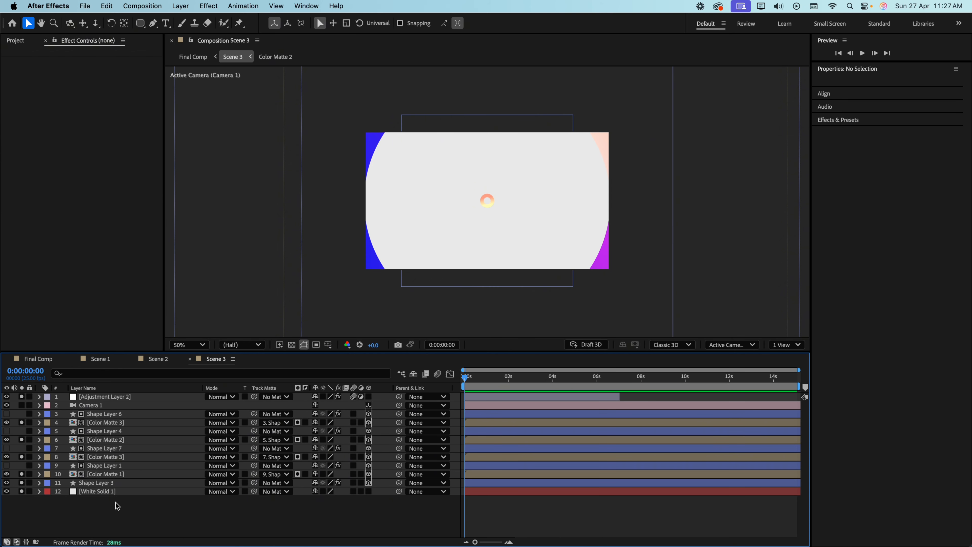
pyautogui.moveTo(21, 396); pyautogui.dragTo(20, 493)
pyautogui.click(21, 491)
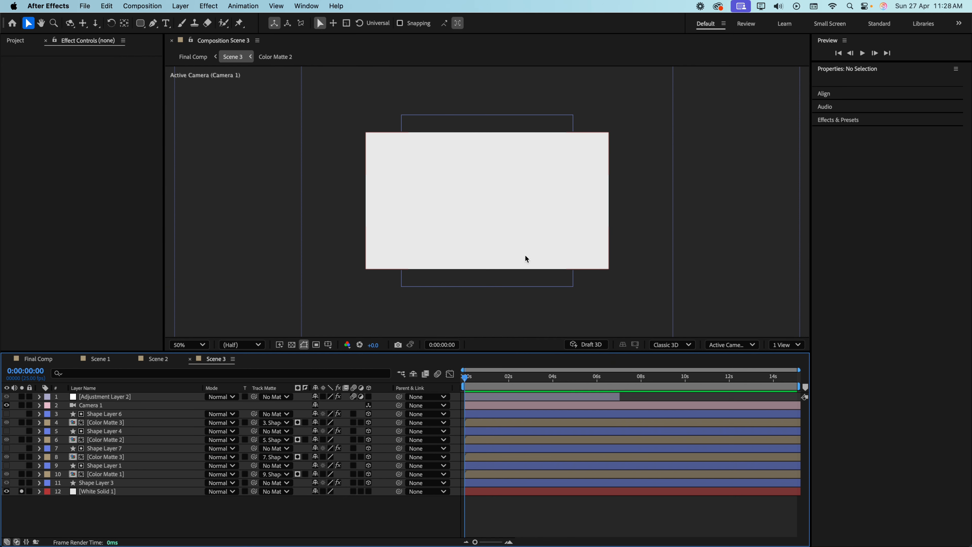
pyautogui.scroll(1, 511, 219)
pyautogui.click(21, 482)
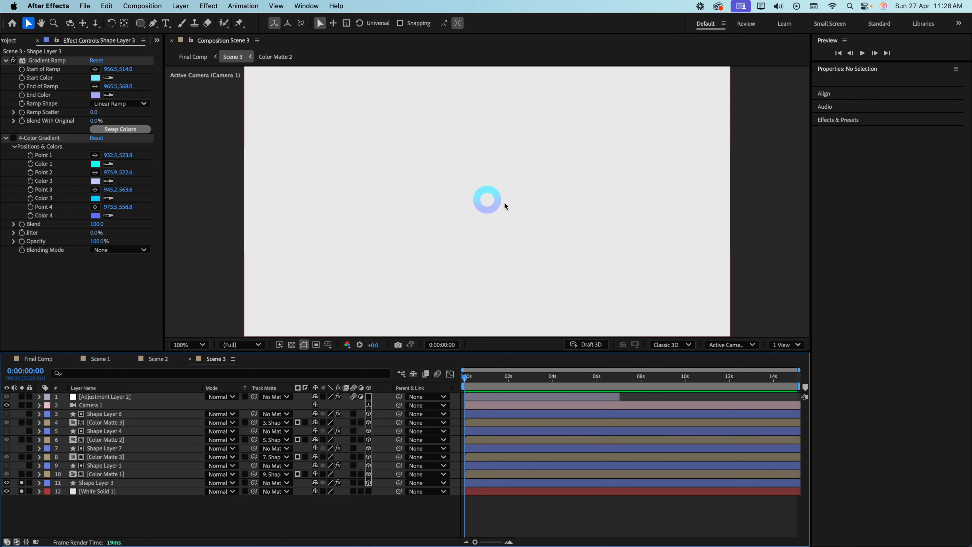
pyautogui.scroll(-1, 469, 199)
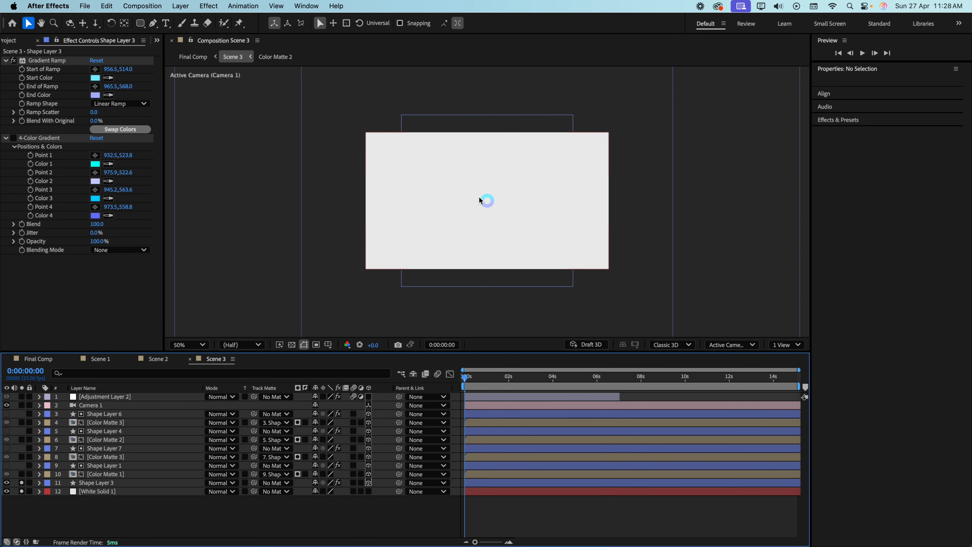
pyautogui.scroll(1, 479, 200)
# Examine Shape Layer 3's stroke settings and its Stroke Width keyframes between the first frame and 0:00:01:01.
pyautogui.click(95, 484)
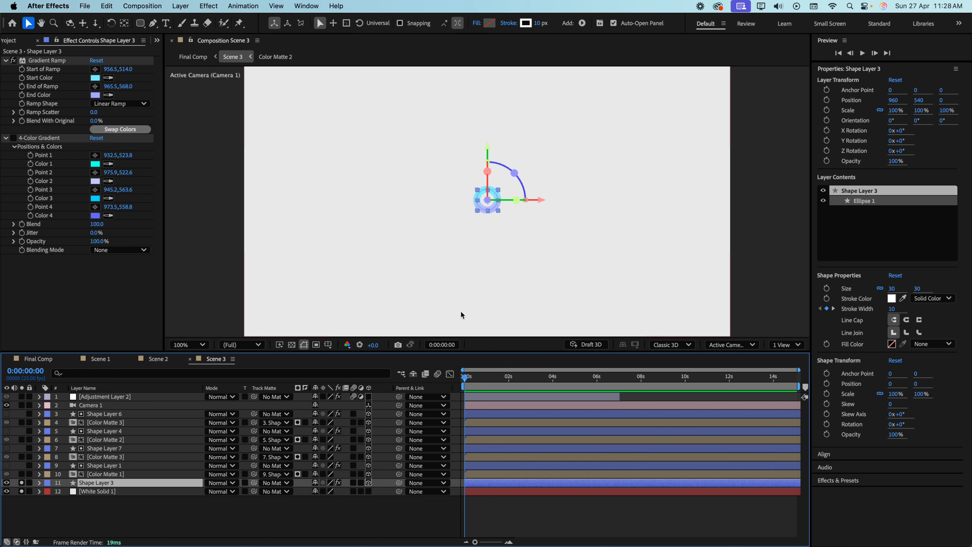
pyautogui.press('u')
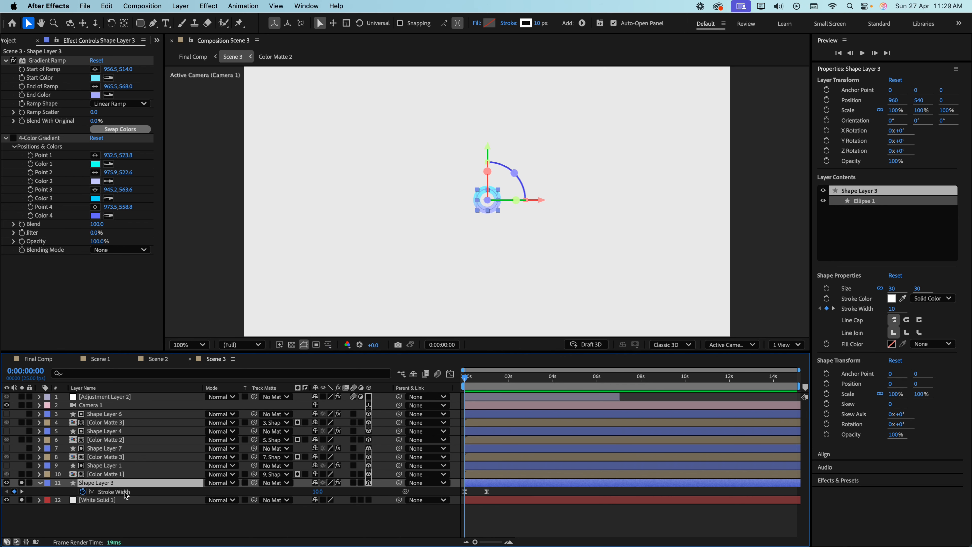
pyautogui.click(39, 483)
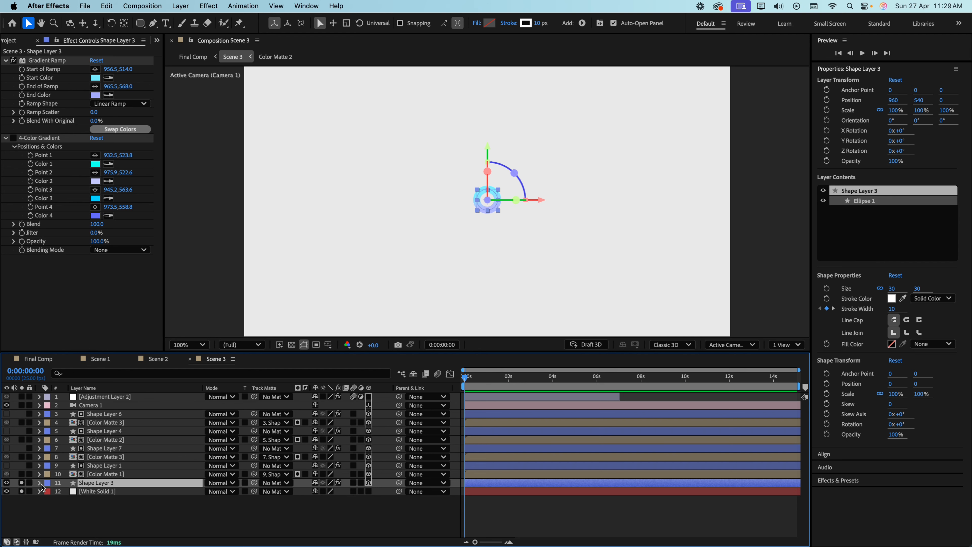
pyautogui.scroll(-5, 171, 495)
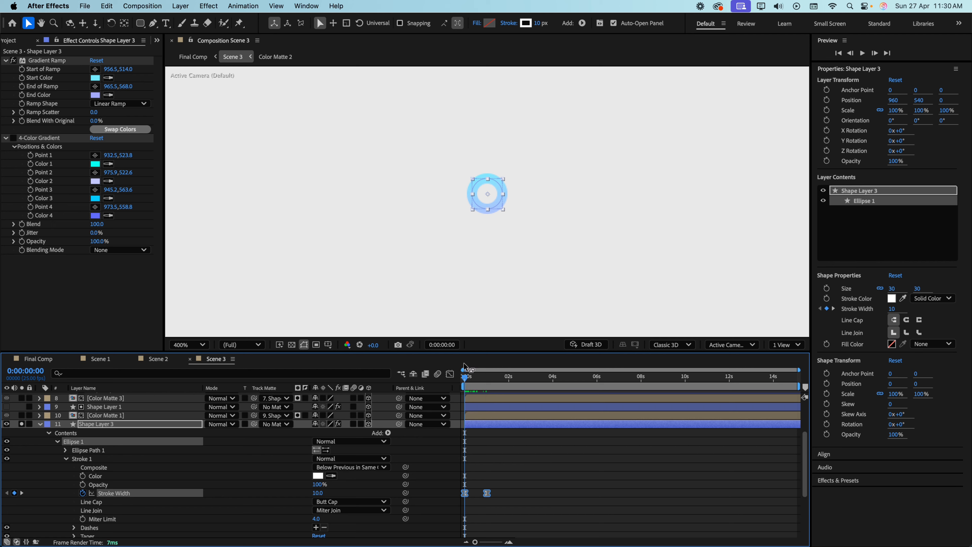
pyautogui.moveTo(464, 379)
pyautogui.mouseDown()
pyautogui.moveTo(494, 382)
pyautogui.moveTo(459, 386)
pyautogui.moveTo(489, 385)
pyautogui.mouseUp()
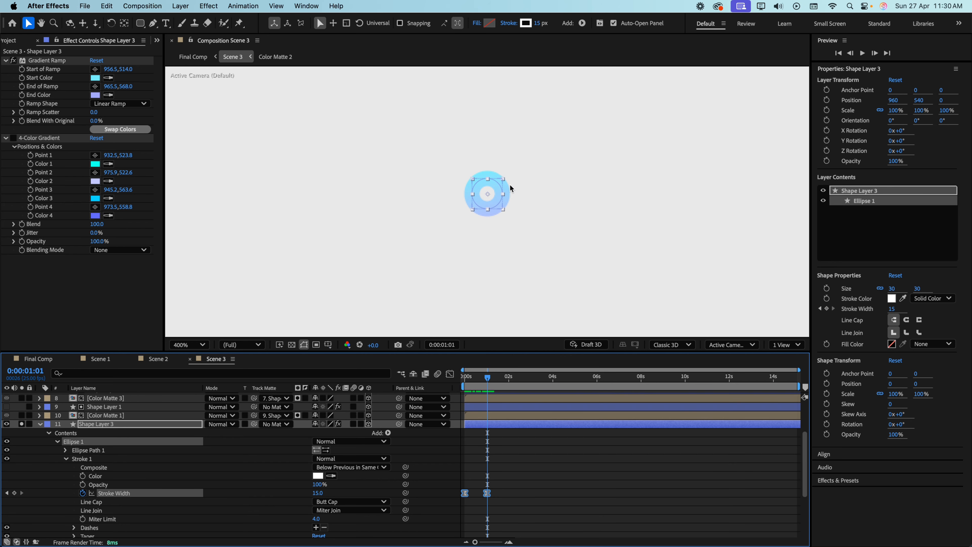
pyautogui.moveTo(462, 482)
pyautogui.mouseDown()
pyautogui.moveTo(468, 498)
pyautogui.moveTo(488, 501)
pyautogui.mouseUp()
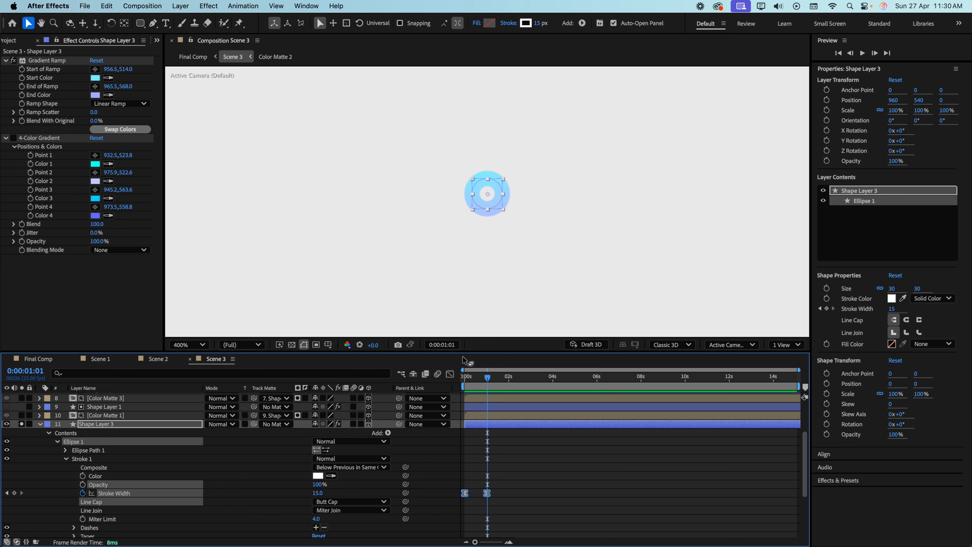
pyautogui.click(449, 374)
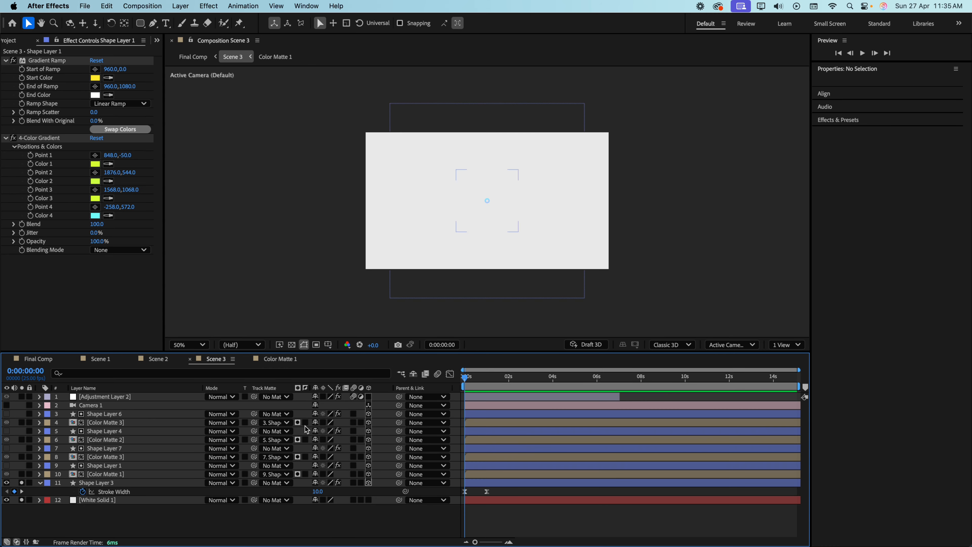
# Solo Color Matte 1 along with Shape Layer 3 and White Solid 1, and preview the ring animation up to 0:00:01:20.
pyautogui.click(22, 474)
pyautogui.press('space')
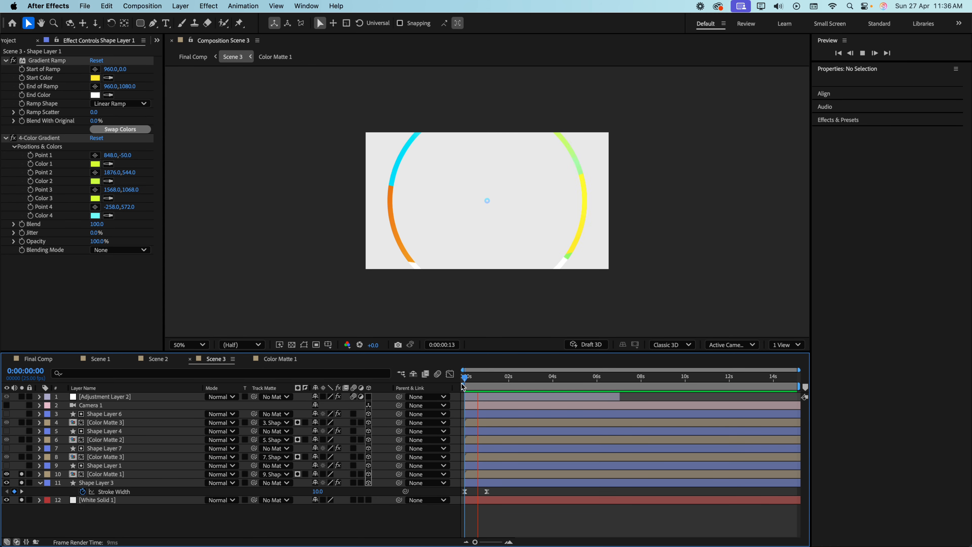
pyautogui.press('space')
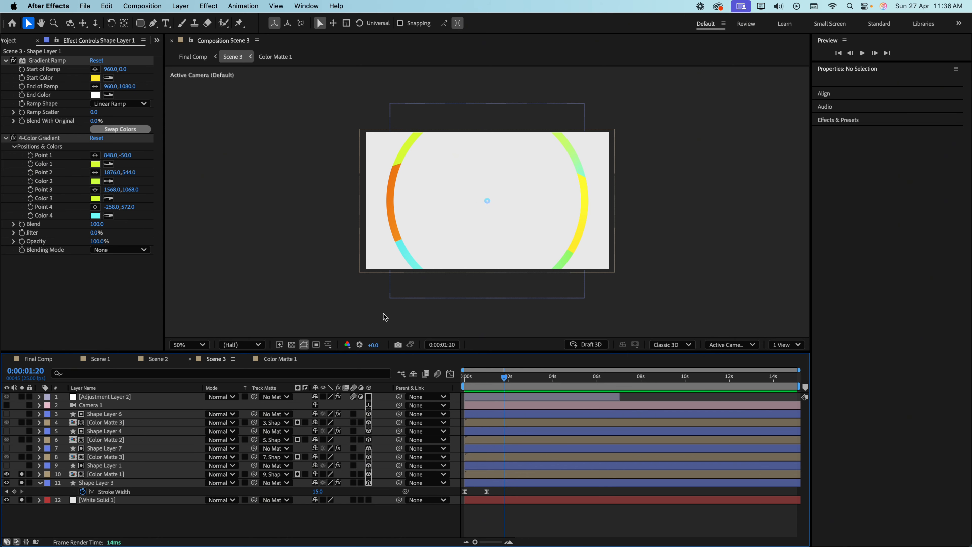
# Inspect Shape Layer 1's Stroke Width keyframes from the first frame to 0:00:01:00.
pyautogui.moveTo(504, 378); pyautogui.dragTo(462, 386)
pyautogui.click(393, 179)
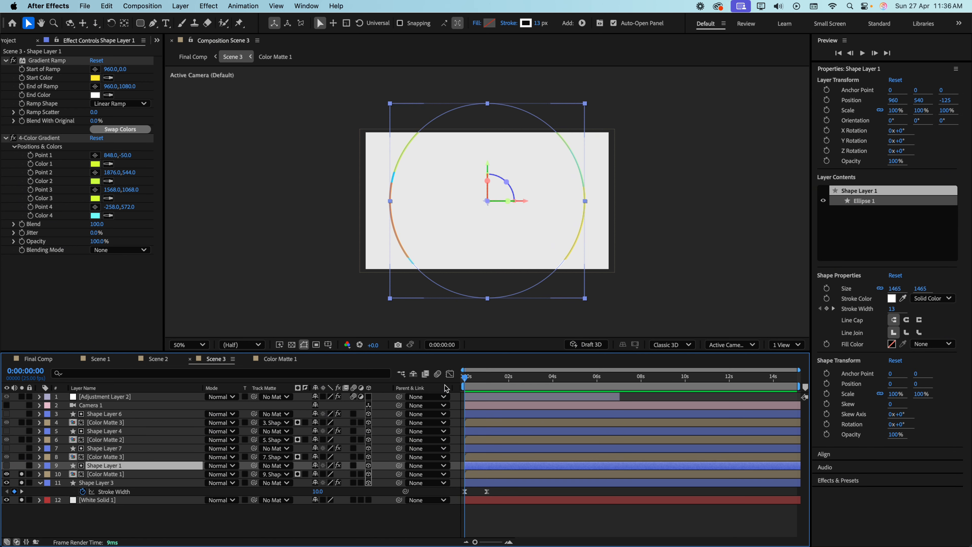
pyautogui.press('u')
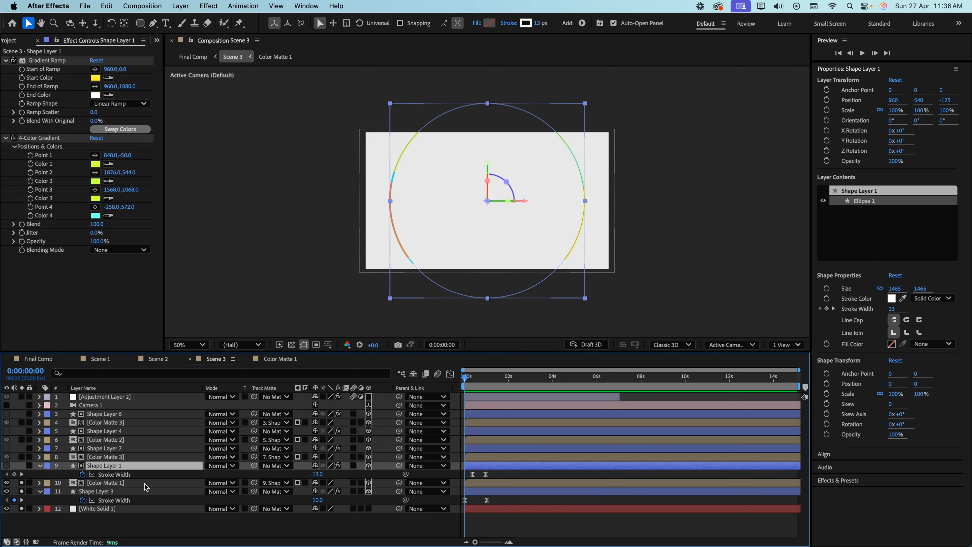
pyautogui.moveTo(465, 378); pyautogui.dragTo(487, 381)
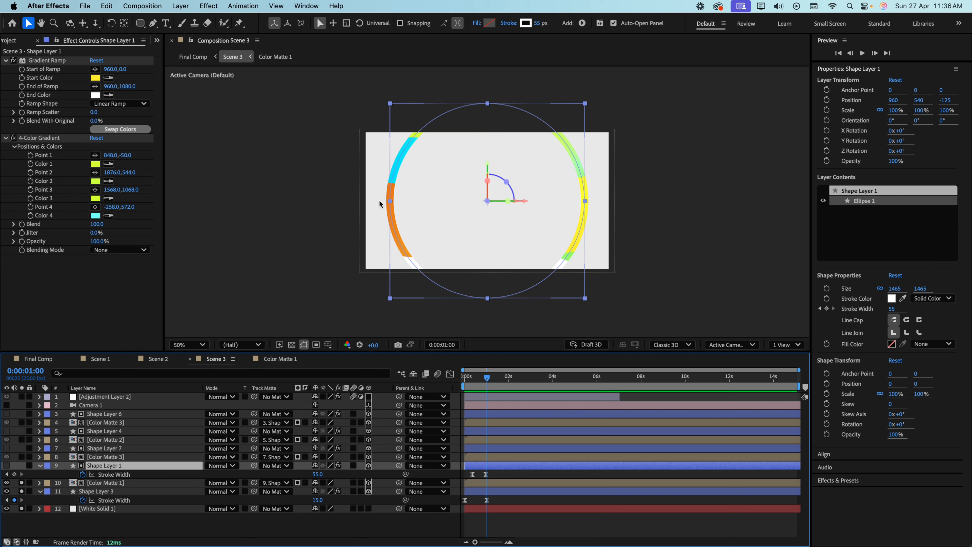
# Open the Color Matte 1 composition and select all five of its layers.
pyautogui.click(109, 485)
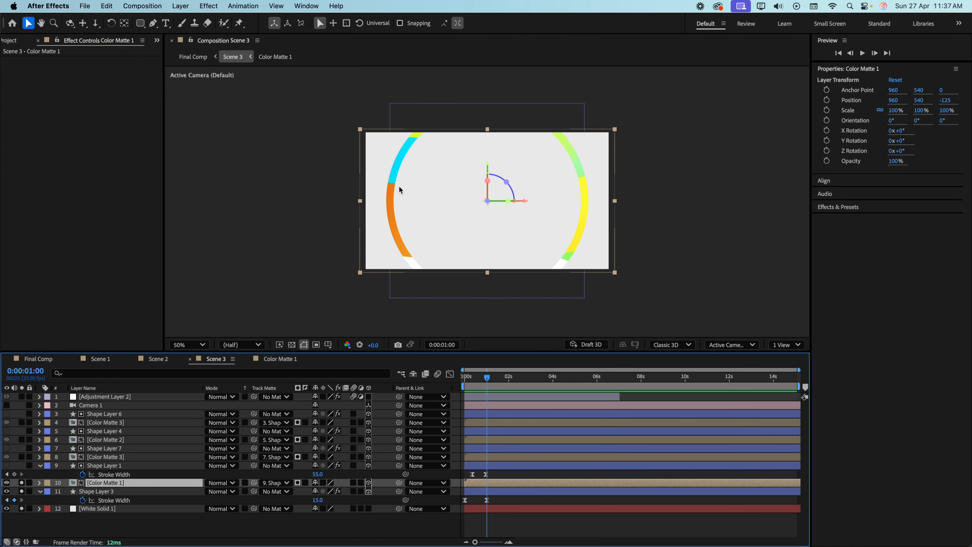
pyautogui.doubleClick(113, 483)
pyautogui.moveTo(103, 452); pyautogui.dragTo(104, 397)
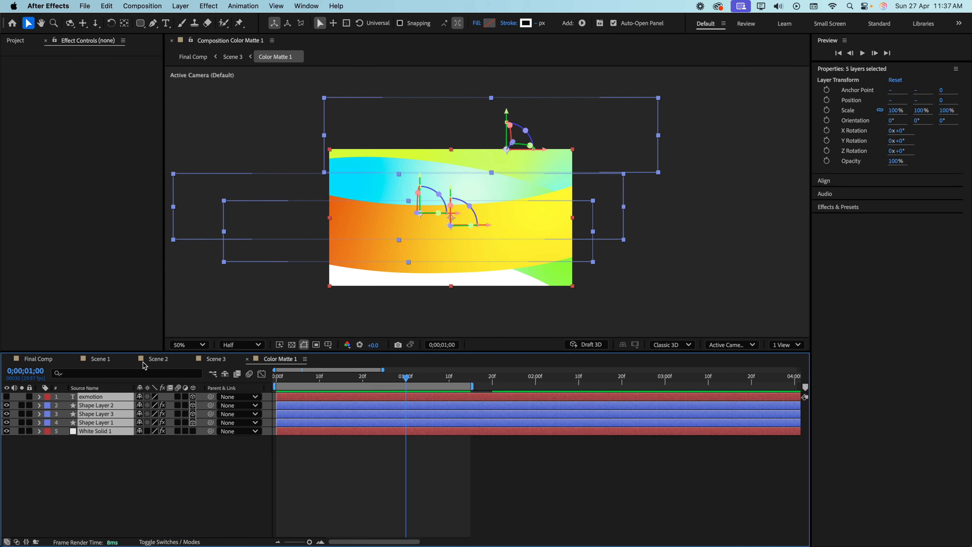
# Compare the Color Matte 1 composition's ribbons with those in Scene 1 and Scene 2, clearing the layer selection in Color Matte 1.
pyautogui.click(113, 363)
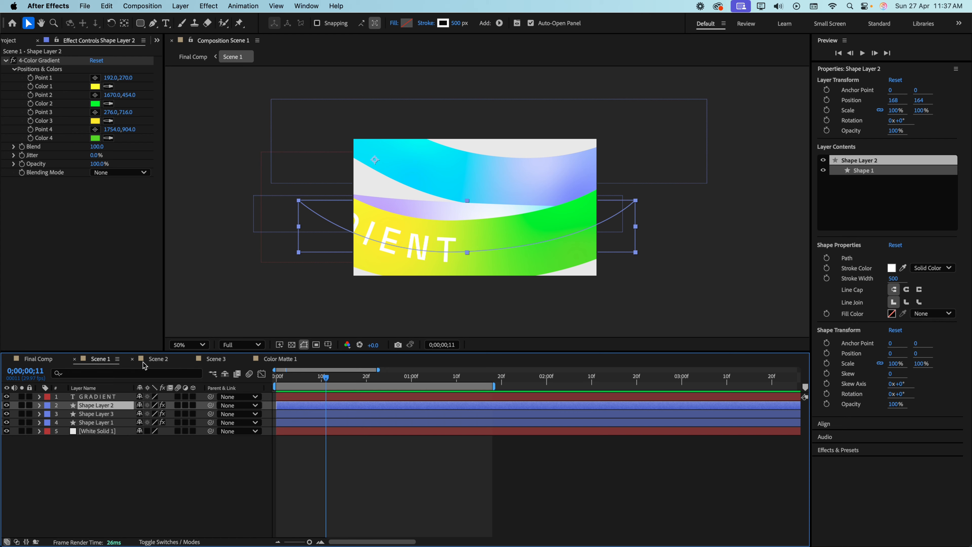
pyautogui.click(170, 364)
pyautogui.click(277, 358)
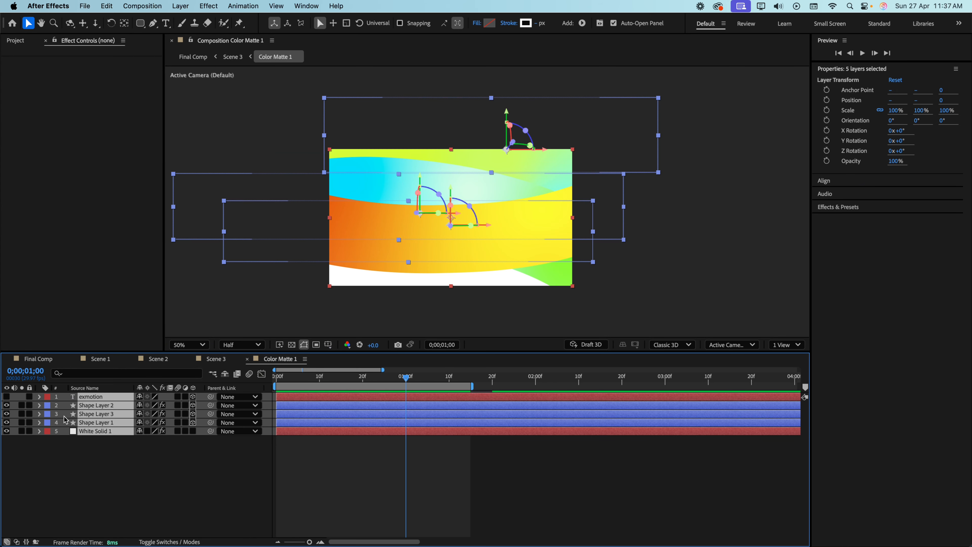
pyautogui.click(88, 439)
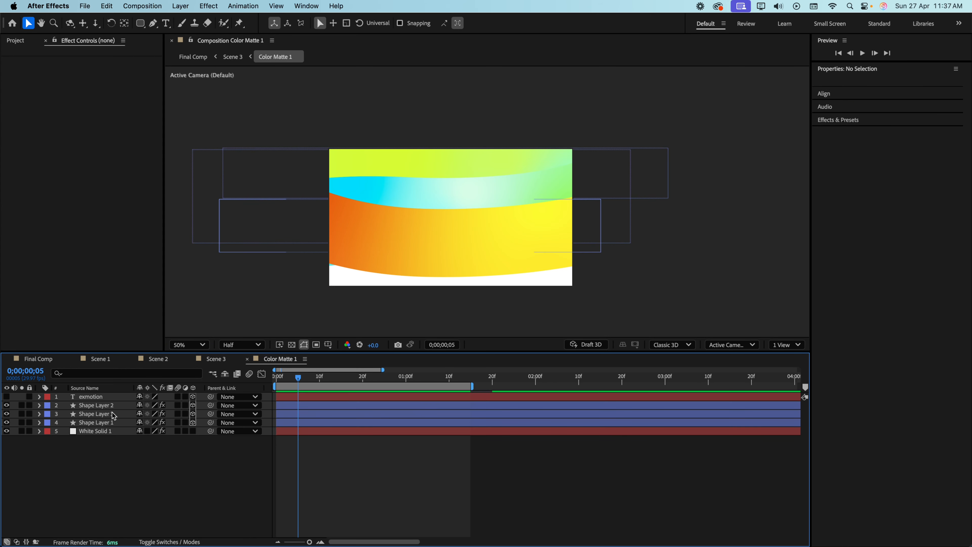
pyautogui.click(116, 361)
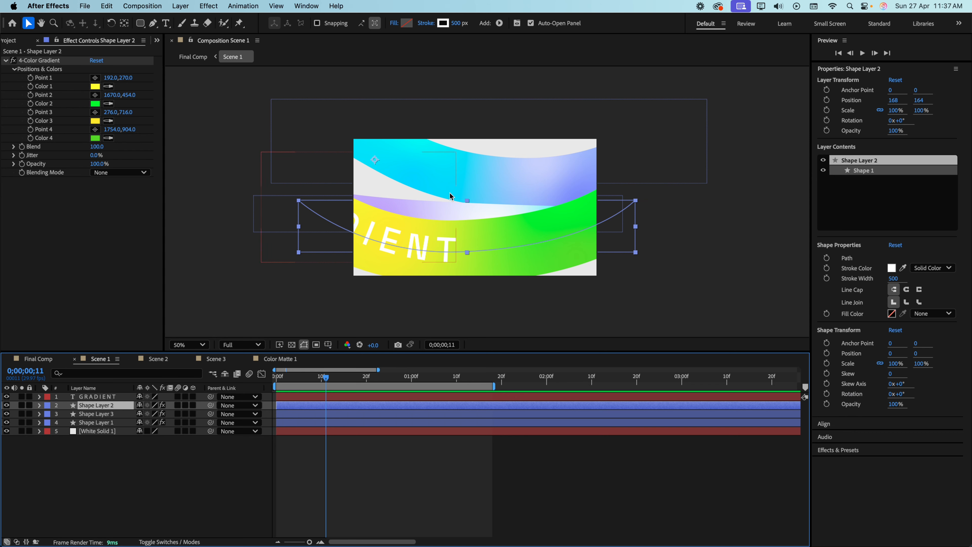
pyautogui.click(272, 359)
# Return to Scene 3 and check Color Matte 1's track matte, keeping Shape Layer 1 as the matte.
pyautogui.click(214, 358)
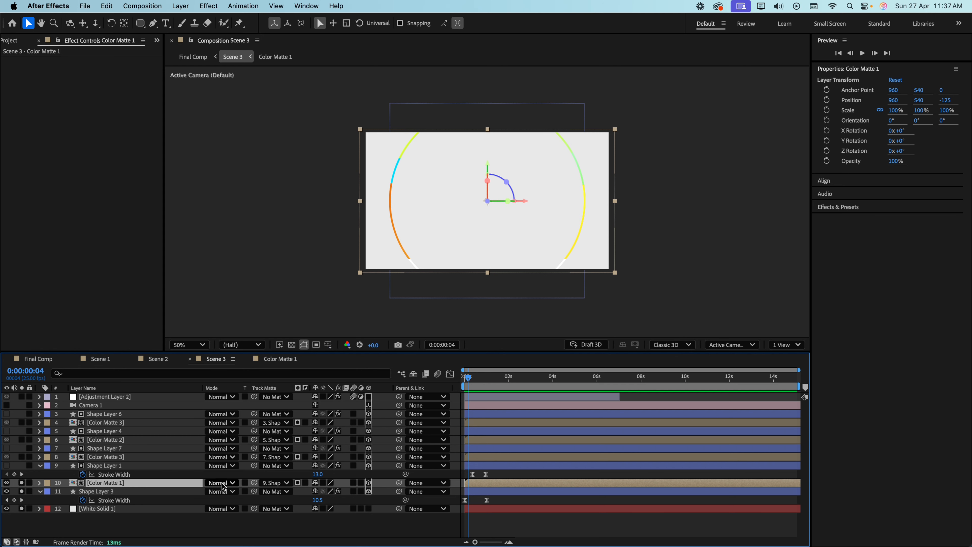
pyautogui.click(275, 483)
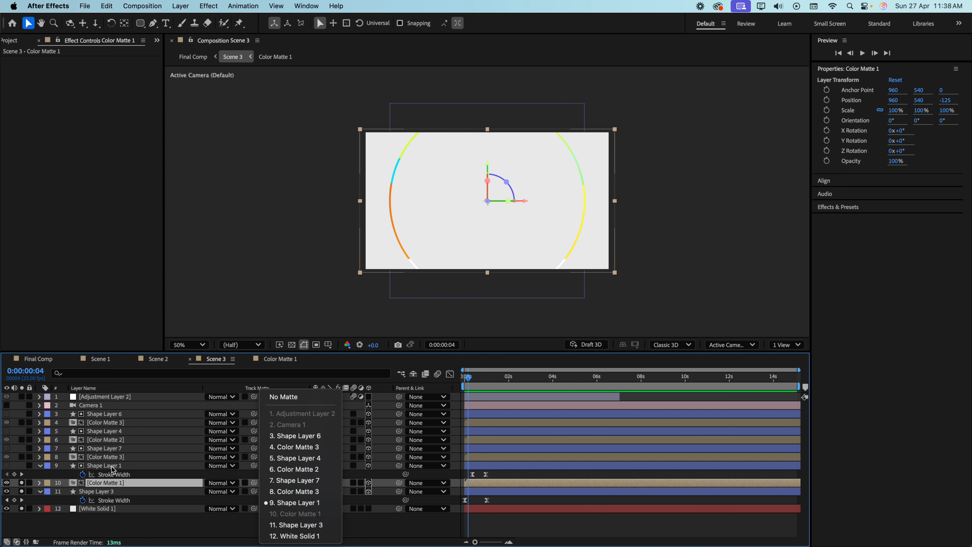
pyautogui.click(301, 503)
# Go to the first frame, collapse Shape Layer 1's keyframes, and solo the Color Matte 3 layer below Shape Layer 7.
pyautogui.press('Home')
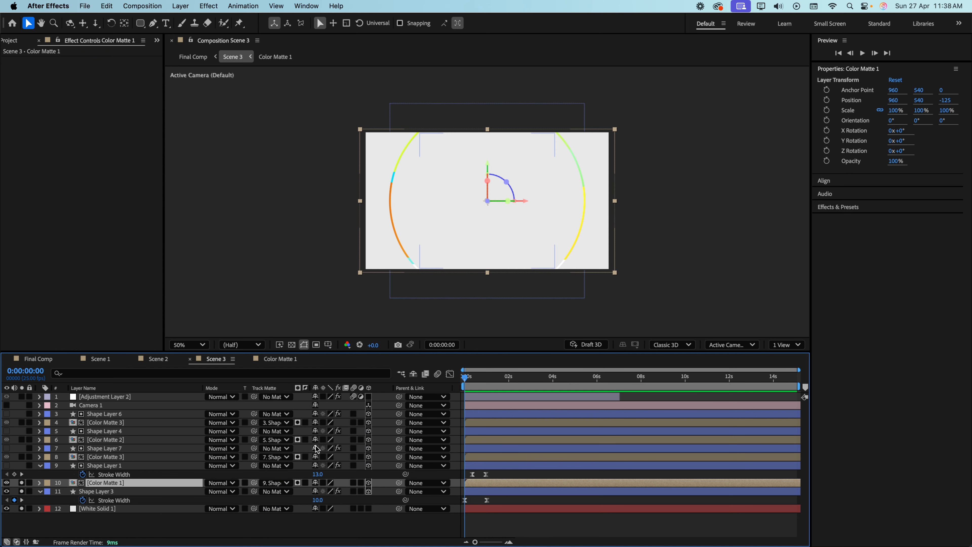
pyautogui.click(136, 465)
pyautogui.press('u')
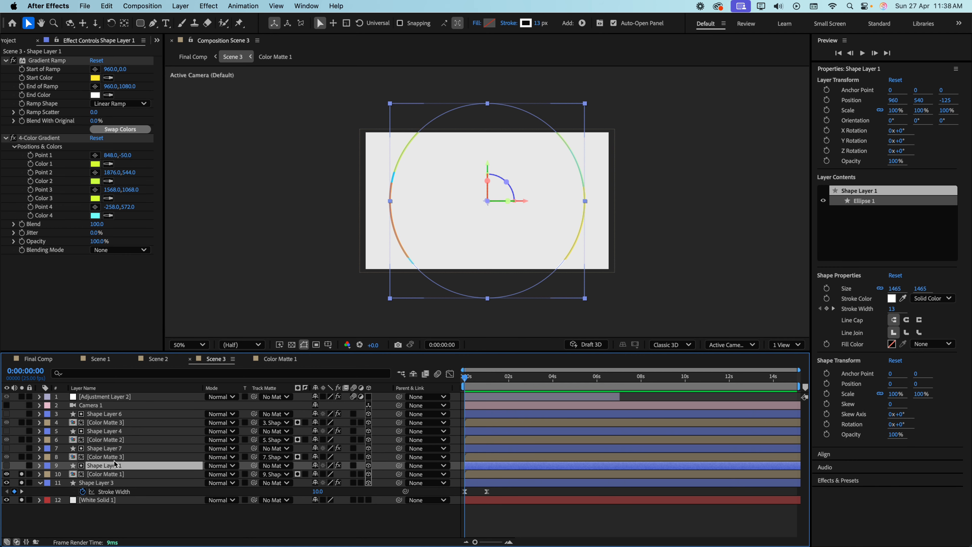
pyautogui.click(115, 457)
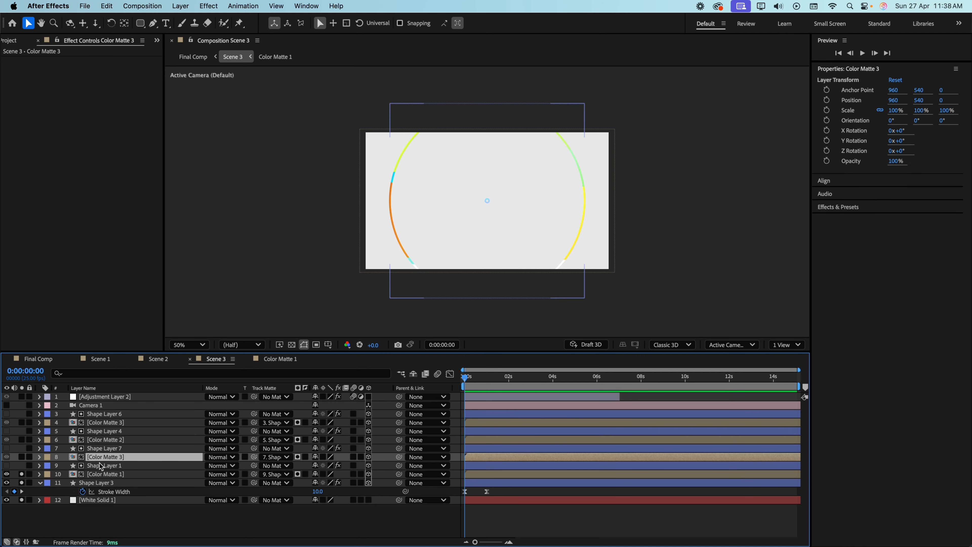
pyautogui.click(21, 457)
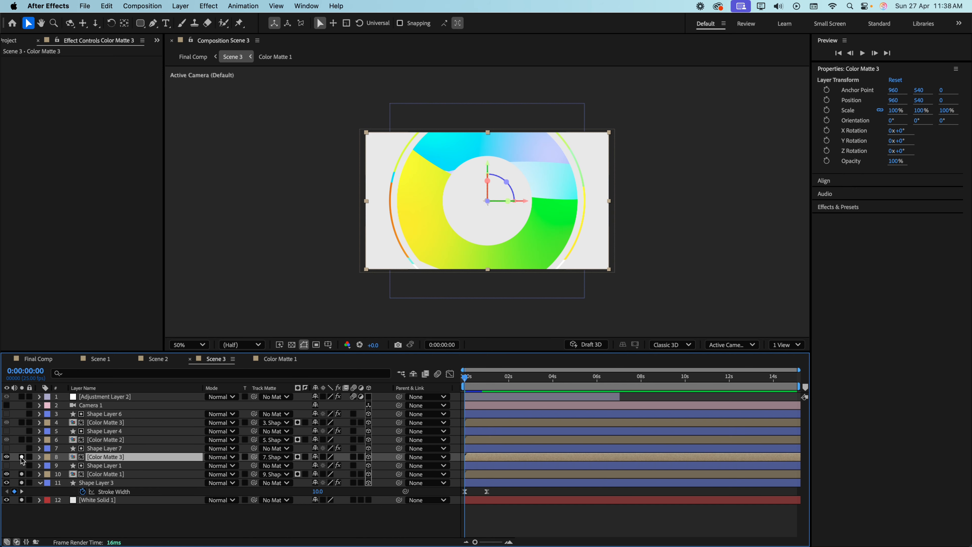
# Reveal Shape Layer 7's Size and Stroke Width keyframes and preview the ring animation up to 0:00:01:00.
pyautogui.click(113, 448)
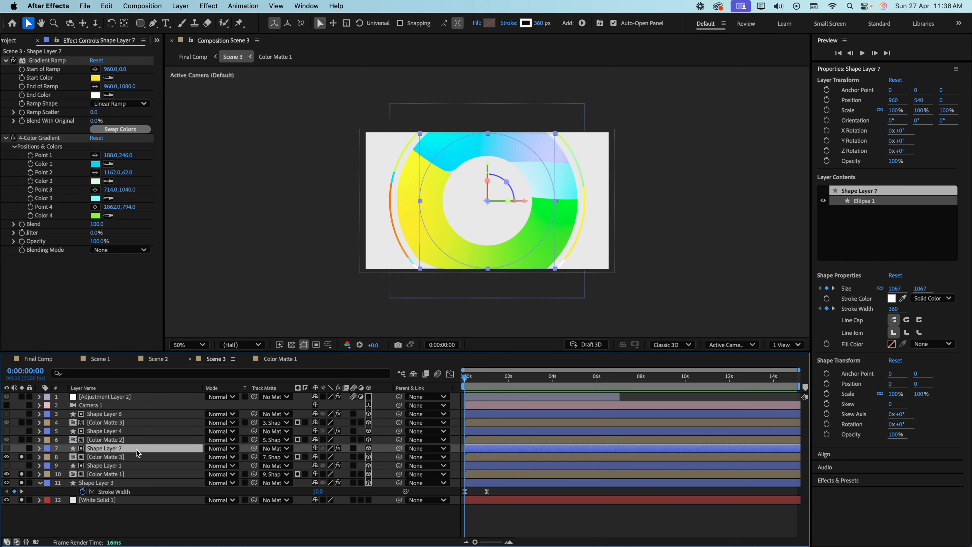
pyautogui.press('u')
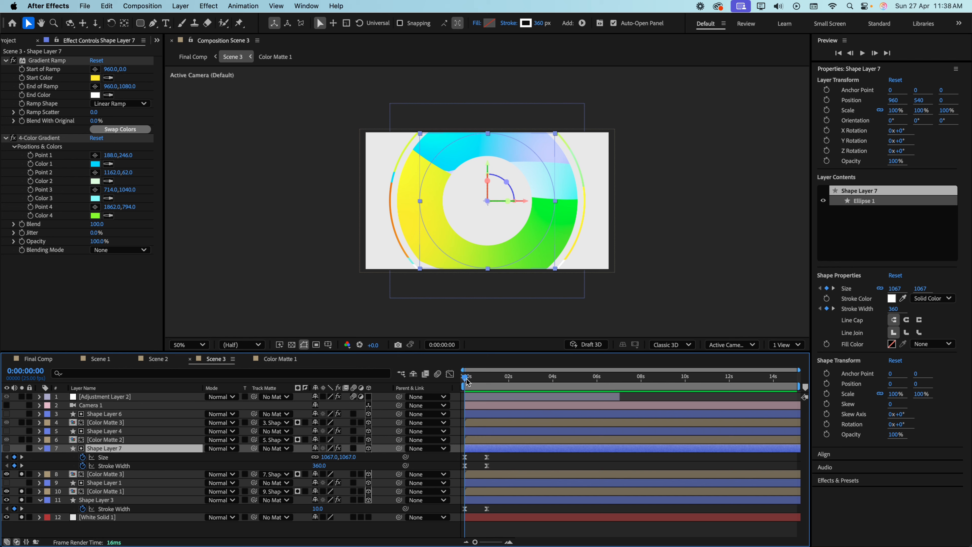
pyautogui.press('space')
pyautogui.press('space')
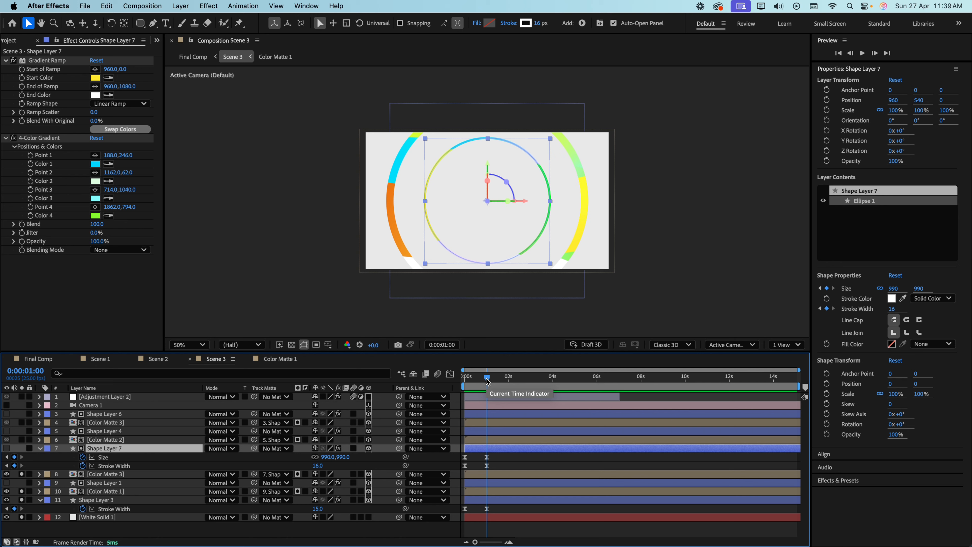
# Check the track matte of the soloed Color Matte 3, keeping Shape Layer 7 as the matte.
pyautogui.click(118, 475)
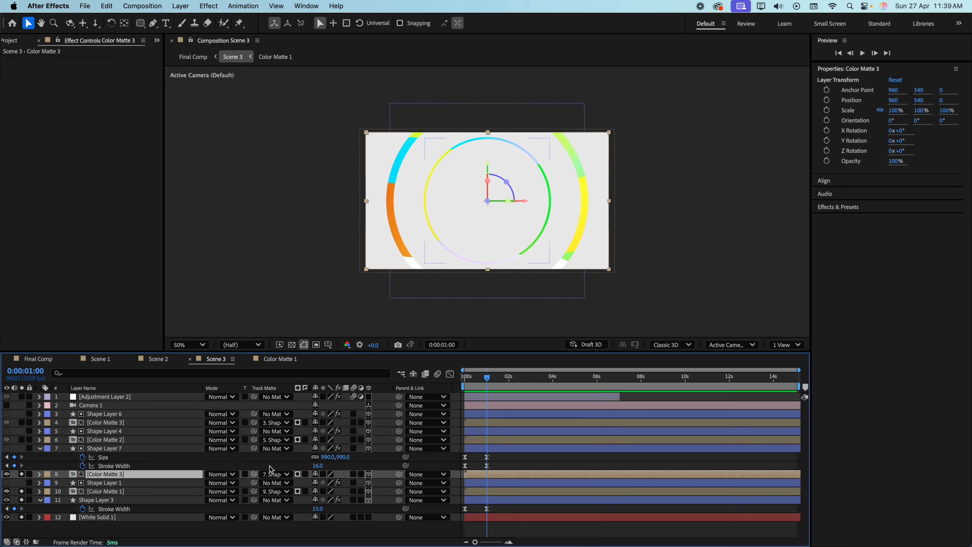
pyautogui.click(272, 474)
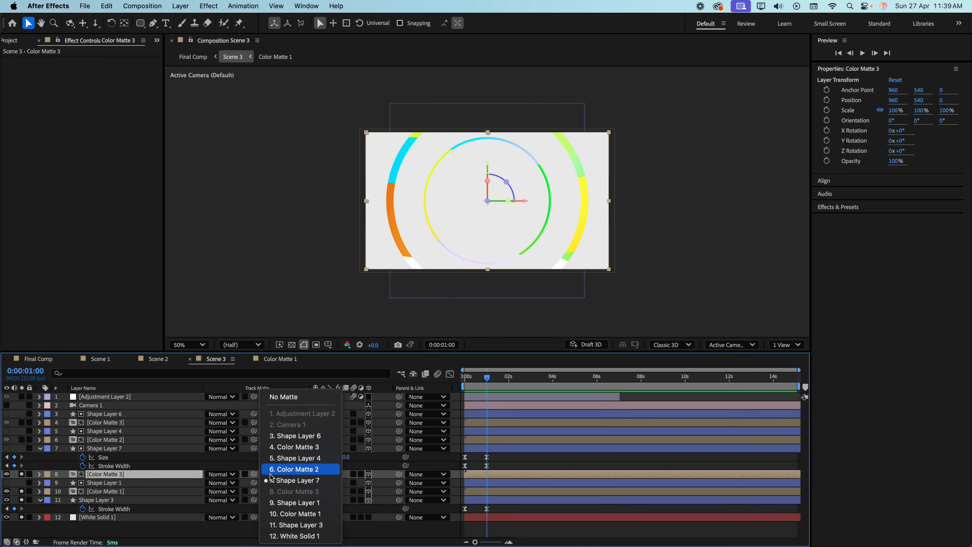
pyautogui.click(297, 481)
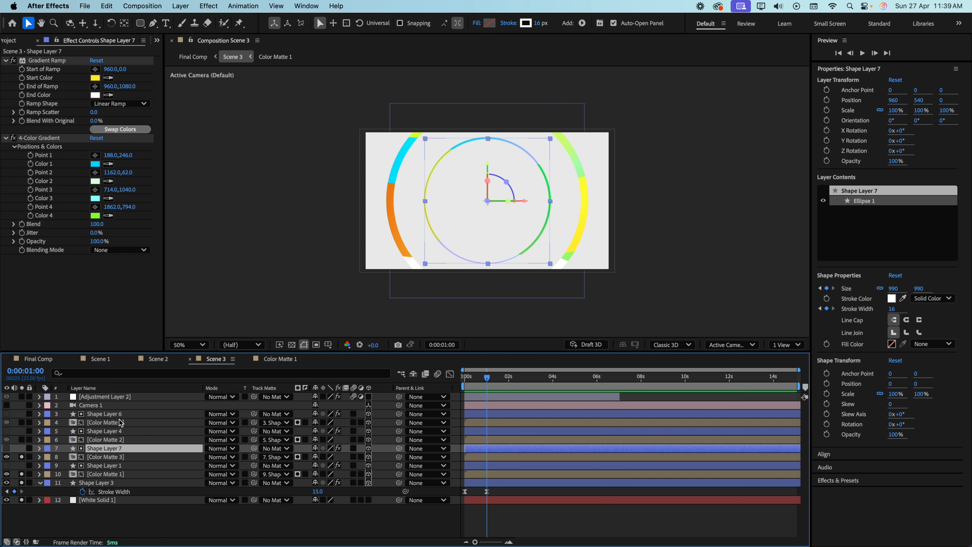
# Replace the ring layers' solos with the uppermost Color Matte 3 and Color Matte 2, and preview up to 0:00:01:14.
pyautogui.click(22, 457)
pyautogui.click(21, 474)
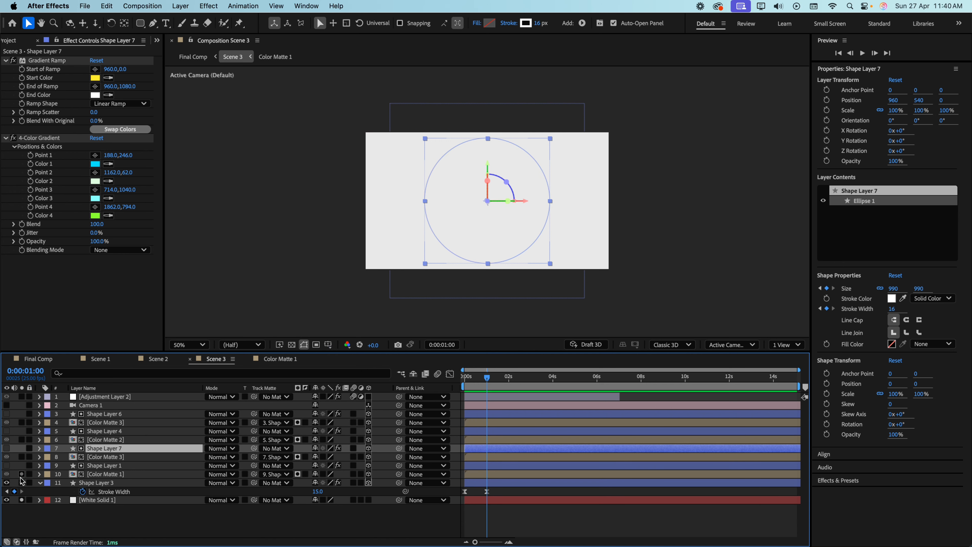
pyautogui.click(21, 482)
pyautogui.click(21, 422)
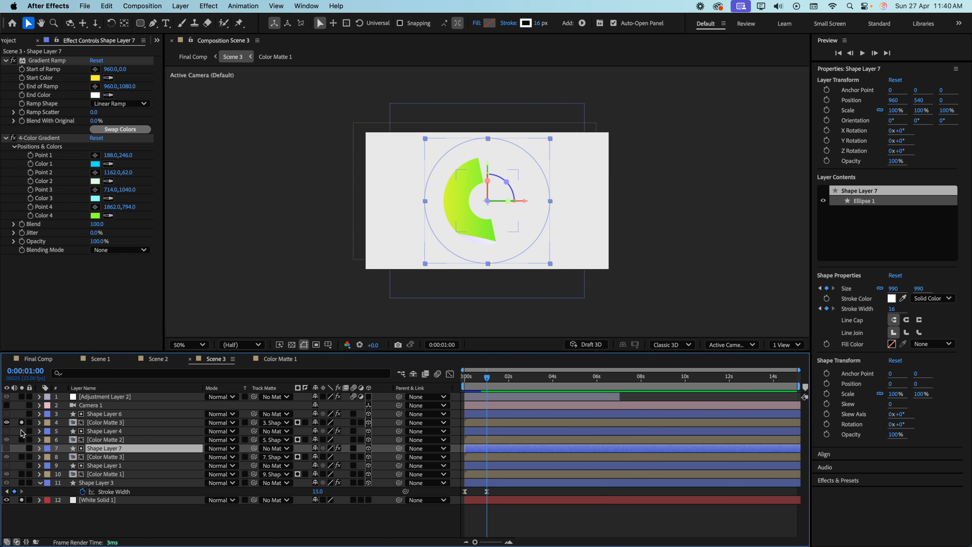
pyautogui.click(22, 440)
pyautogui.press('space')
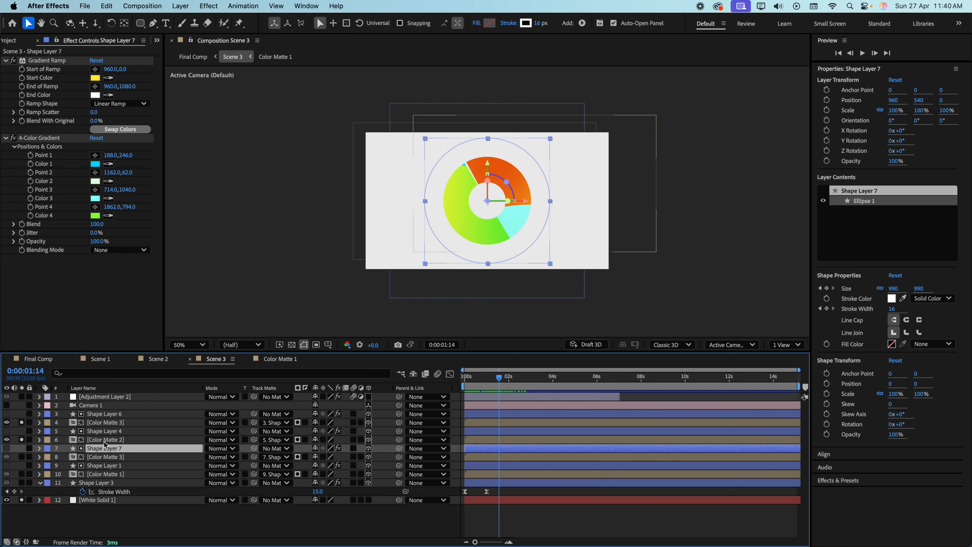
# Reveal the Start and Offset keyframes of Shape Layer 4 and Shape Layer 6, and return to the first frame.
pyautogui.click(111, 439)
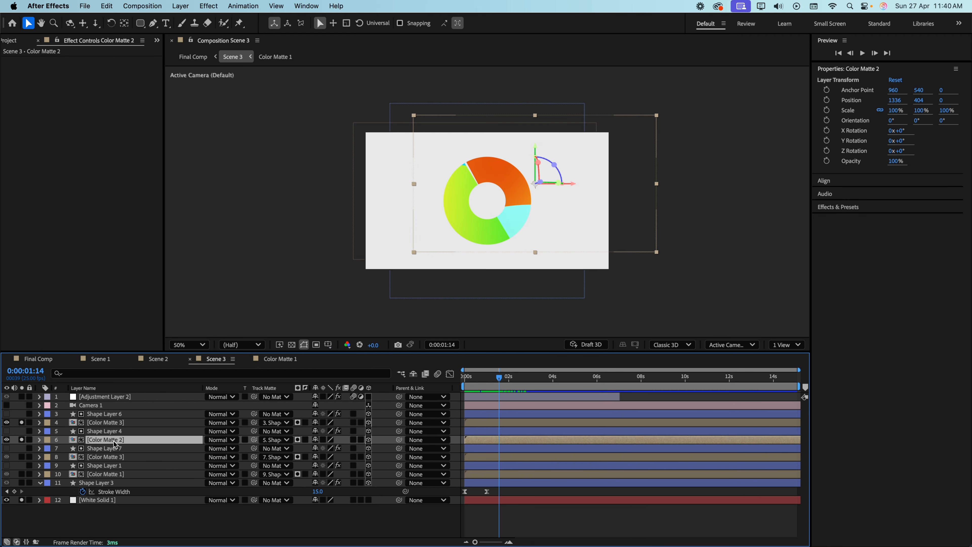
pyautogui.click(111, 423)
pyautogui.click(110, 440)
pyautogui.click(117, 431)
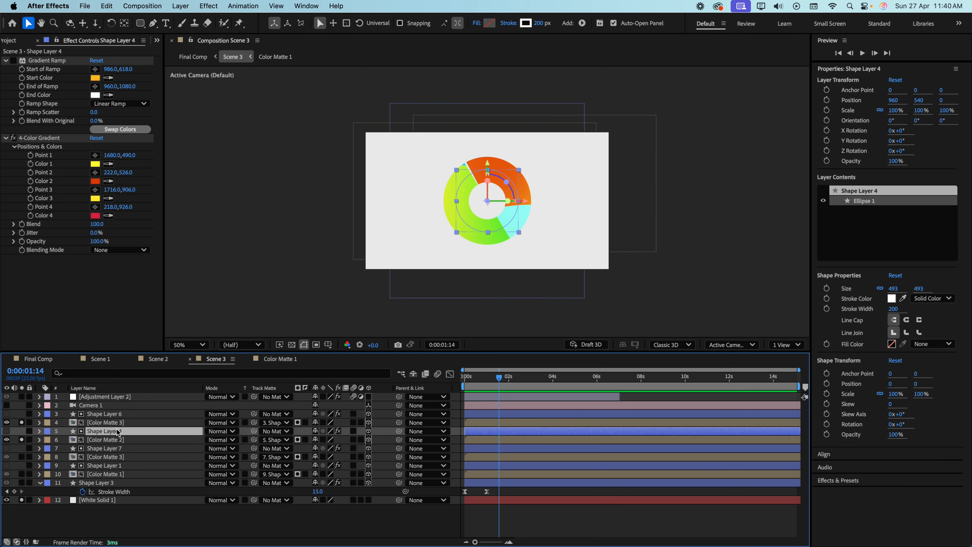
pyautogui.press('u')
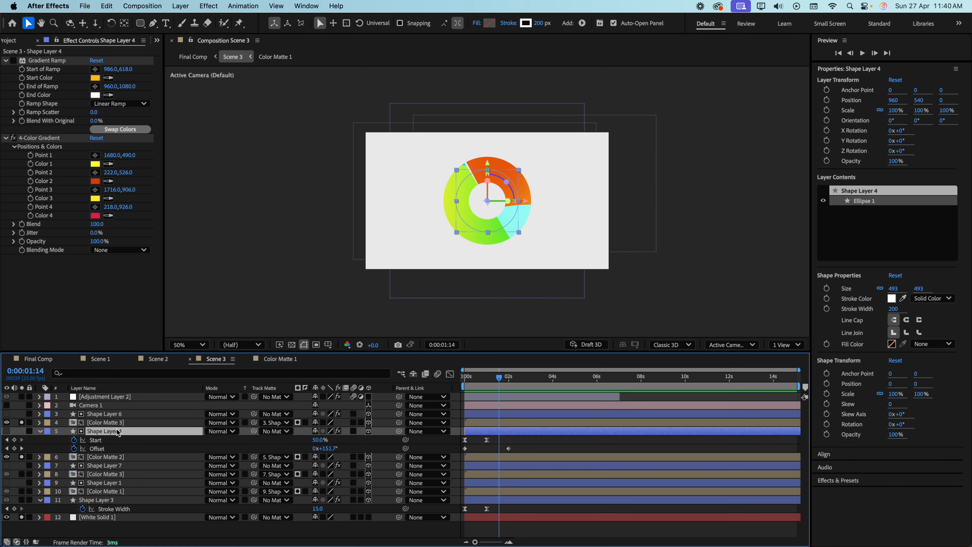
pyautogui.click(108, 413)
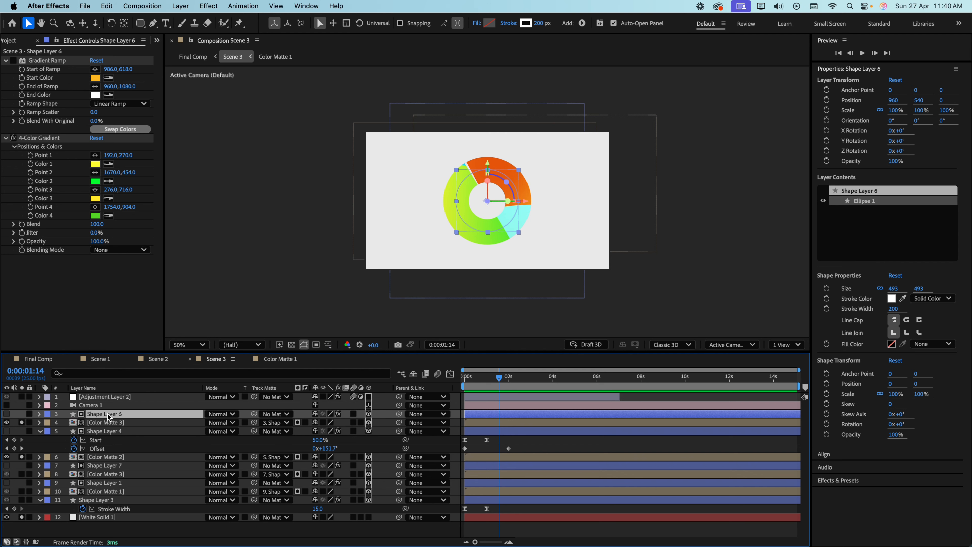
pyautogui.press('u')
pyautogui.moveTo(497, 377); pyautogui.dragTo(427, 384)
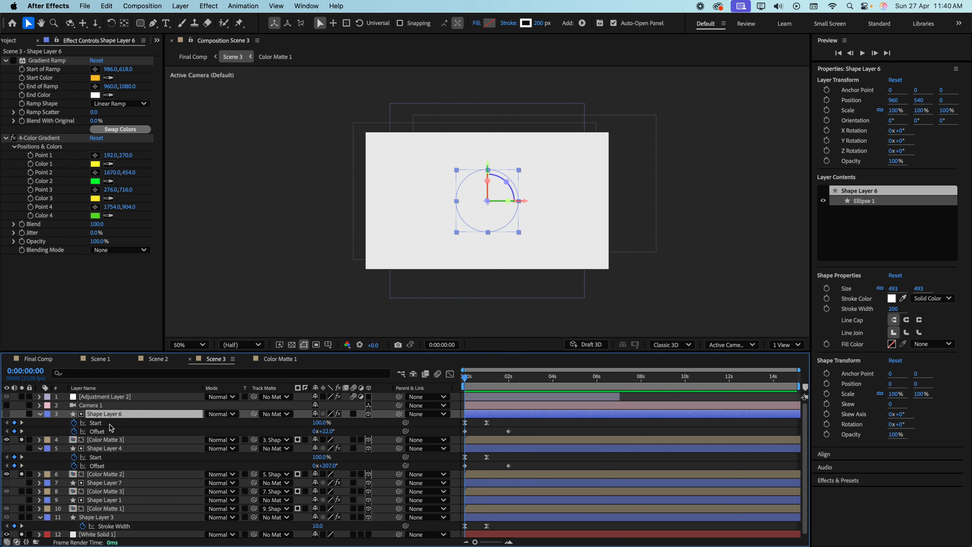
# Expand Shape Layer 6's contents, view the shape operators available to add, and select Trim Paths 1.
pyautogui.click(40, 413)
pyautogui.click(40, 413)
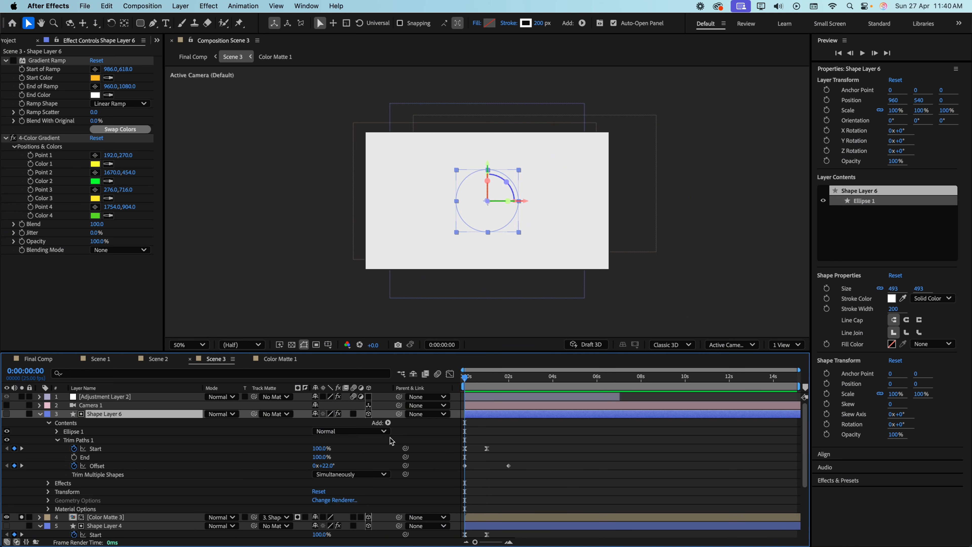
pyautogui.click(387, 422)
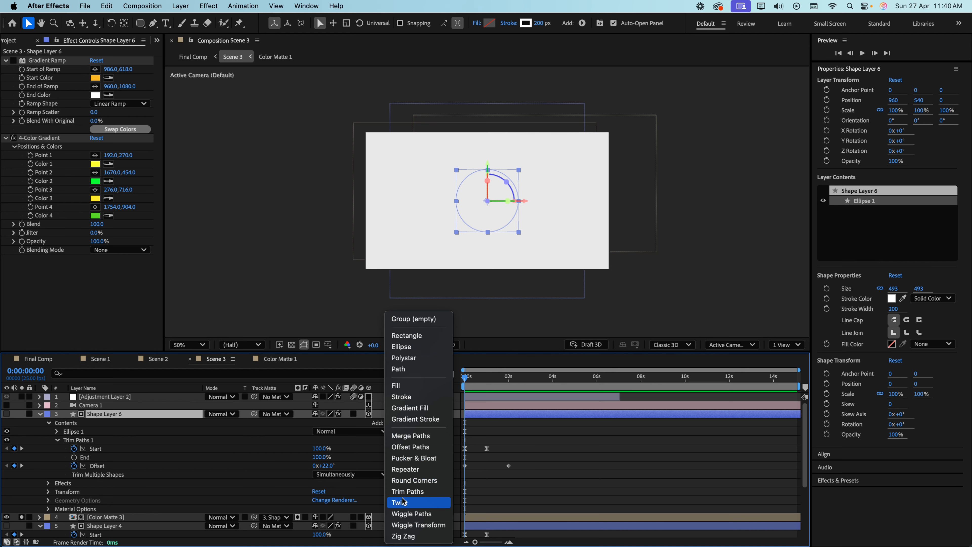
pyautogui.click(113, 443)
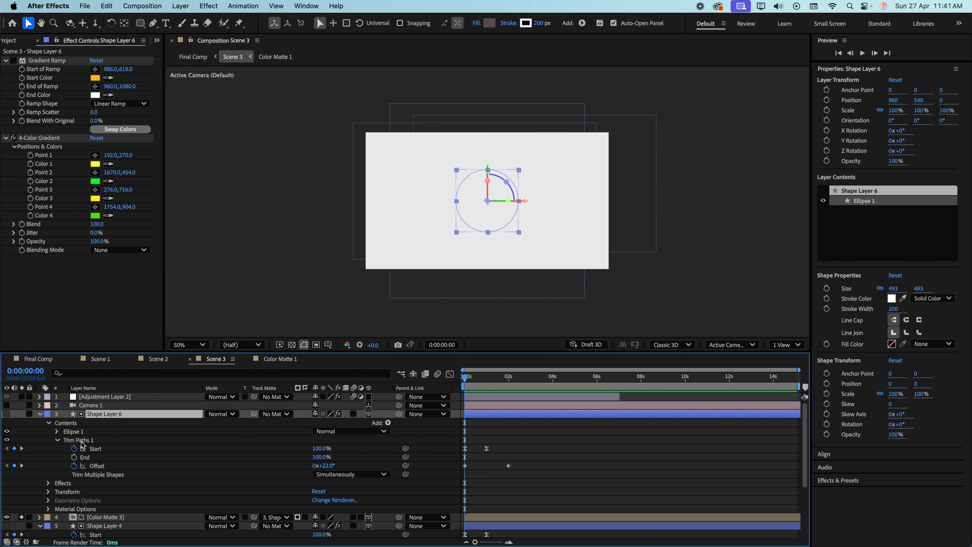
pyautogui.click(114, 442)
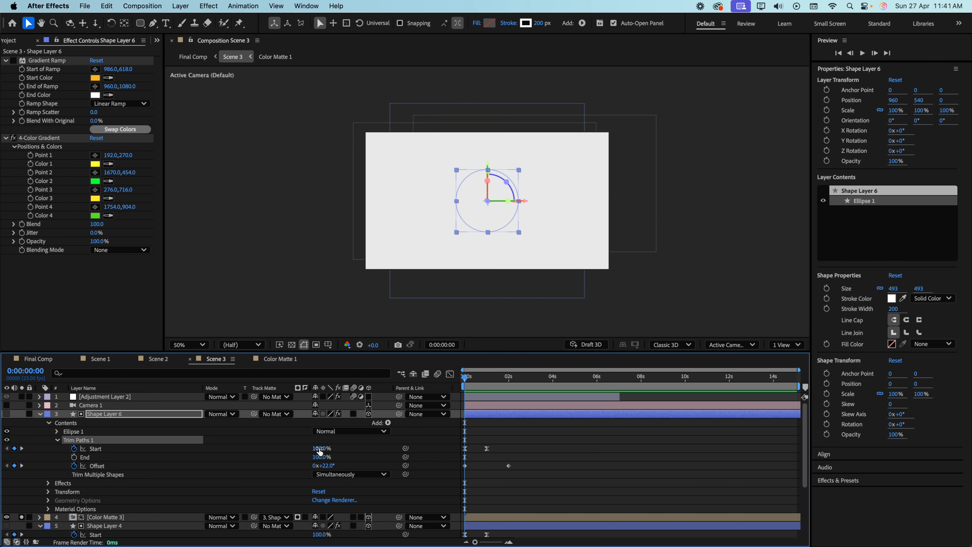
# Test Shape Layer 6's Trim Paths Start by lowering it at the first frame and restoring 100%, and move to 0:00:00:01.
pyautogui.moveTo(320, 450); pyautogui.dragTo(262, 457)
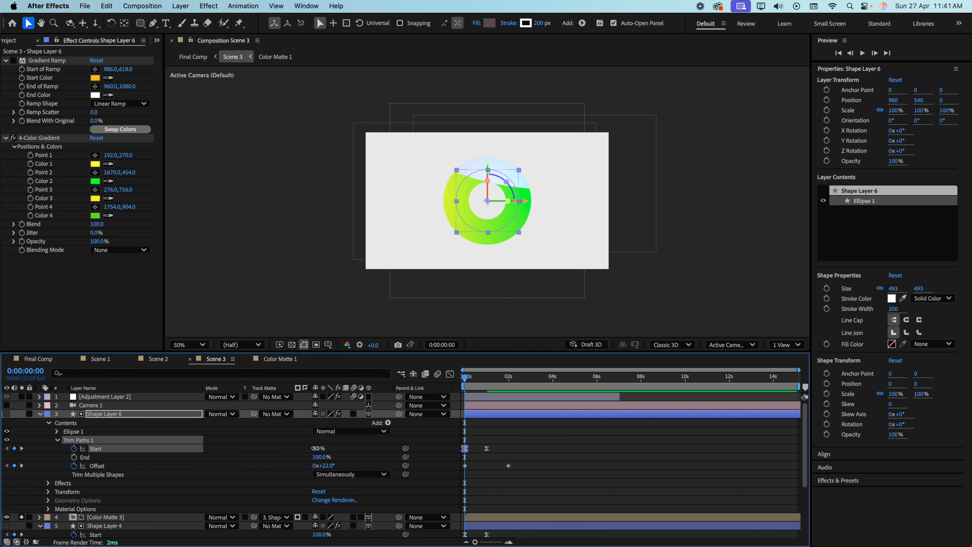
pyautogui.moveTo(314, 447); pyautogui.dragTo(363, 442)
pyautogui.click(466, 378)
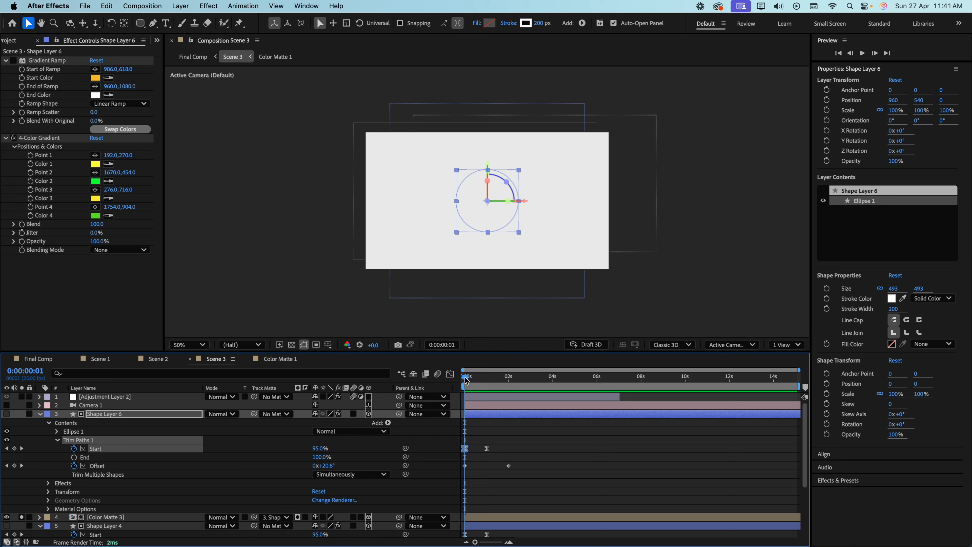
# Compare the Trim Paths Start values of Shape Layer 6 and Shape Layer 4 at the first frame and at 0:00:01:00.
pyautogui.moveTo(466, 379); pyautogui.dragTo(487, 384)
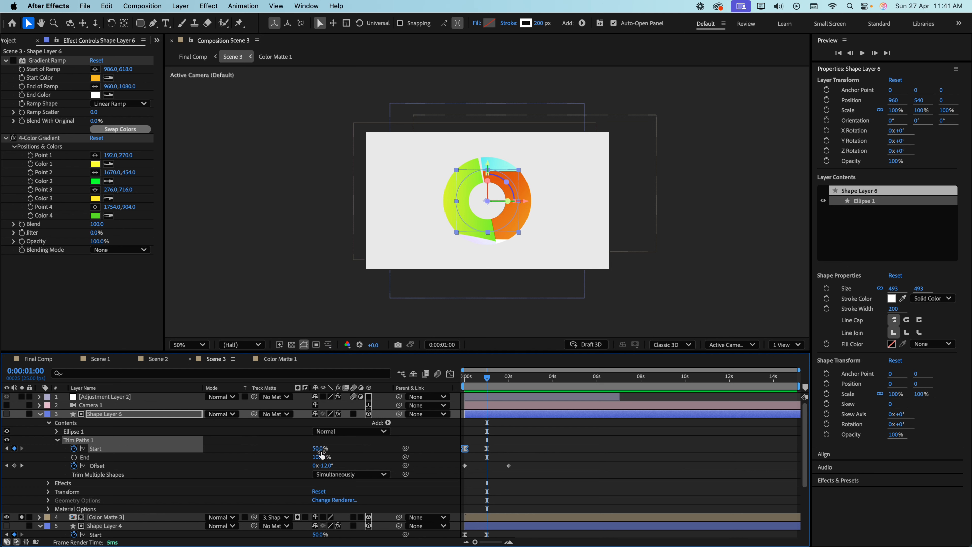
pyautogui.scroll(-3, 323, 450)
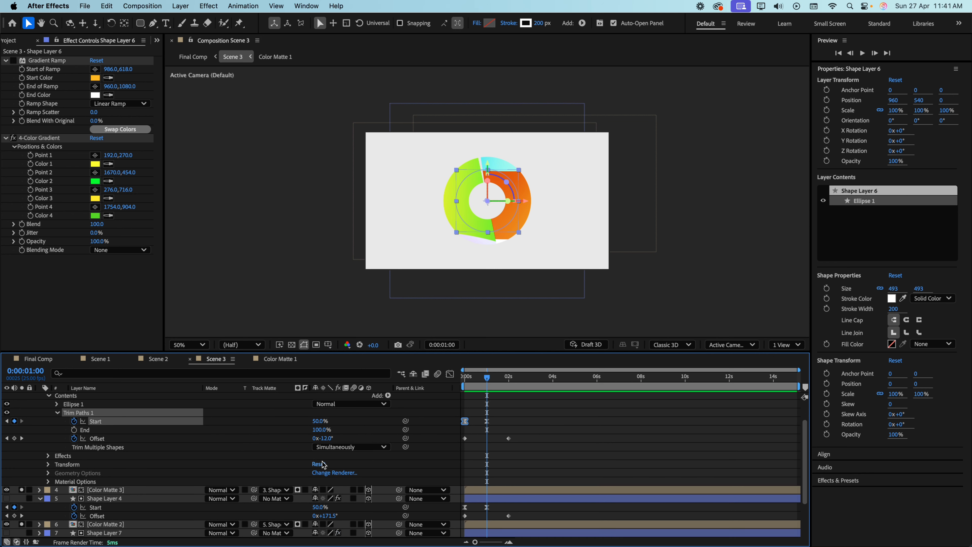
pyautogui.click(147, 507)
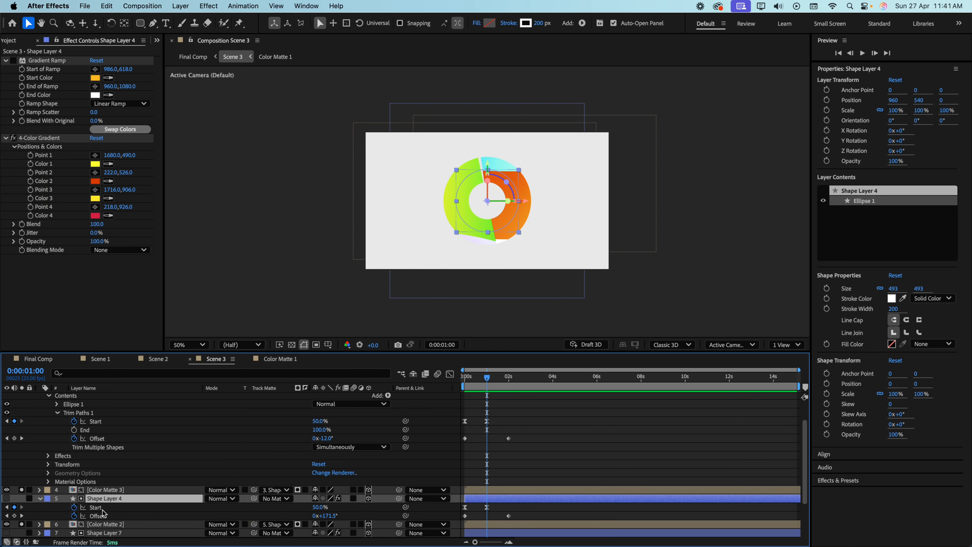
pyautogui.click(100, 508)
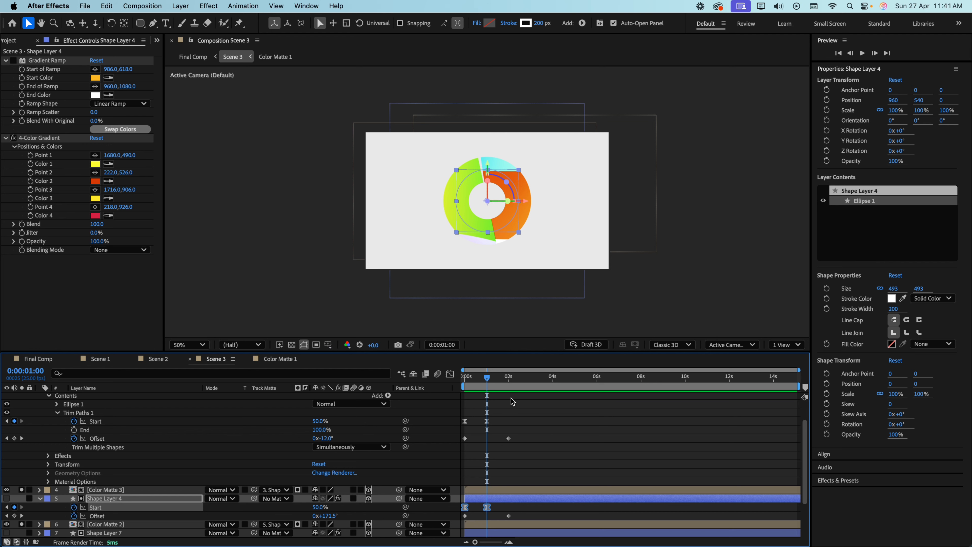
pyautogui.moveTo(485, 381); pyautogui.dragTo(465, 379)
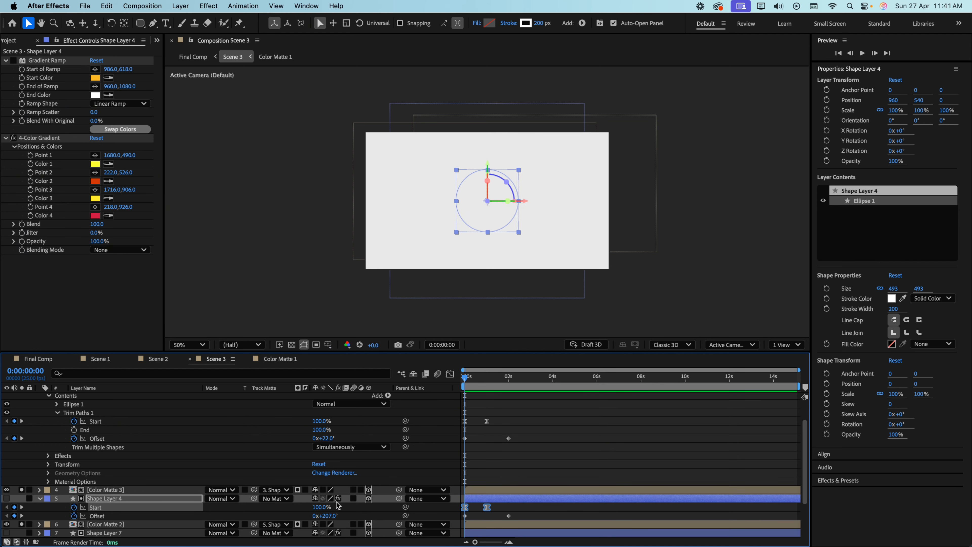
pyautogui.moveTo(464, 379); pyautogui.dragTo(485, 387)
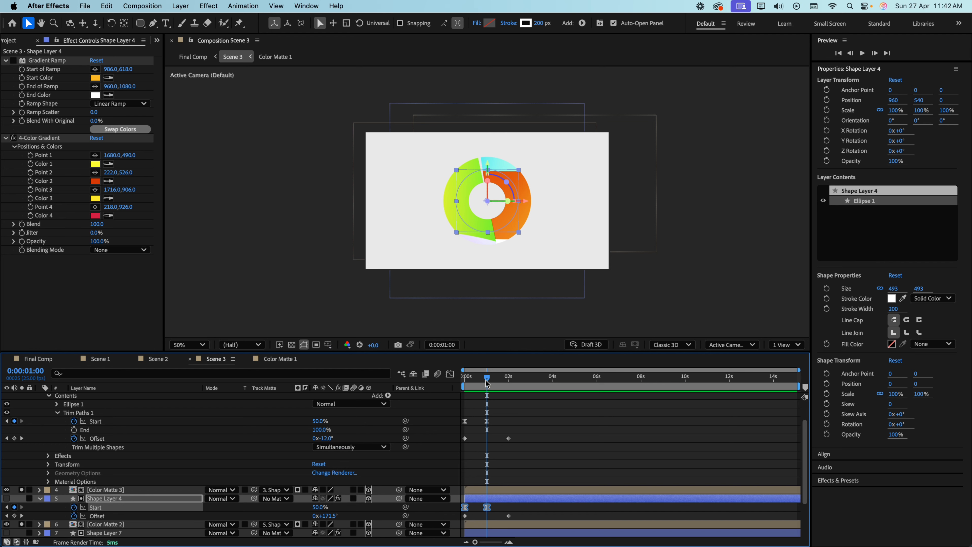
# Preview the combined Start and Offset animation of the soloed rings from the first frame, stopping at 0:00:01:15.
pyautogui.moveTo(486, 383); pyautogui.dragTo(459, 388)
pyautogui.press('space')
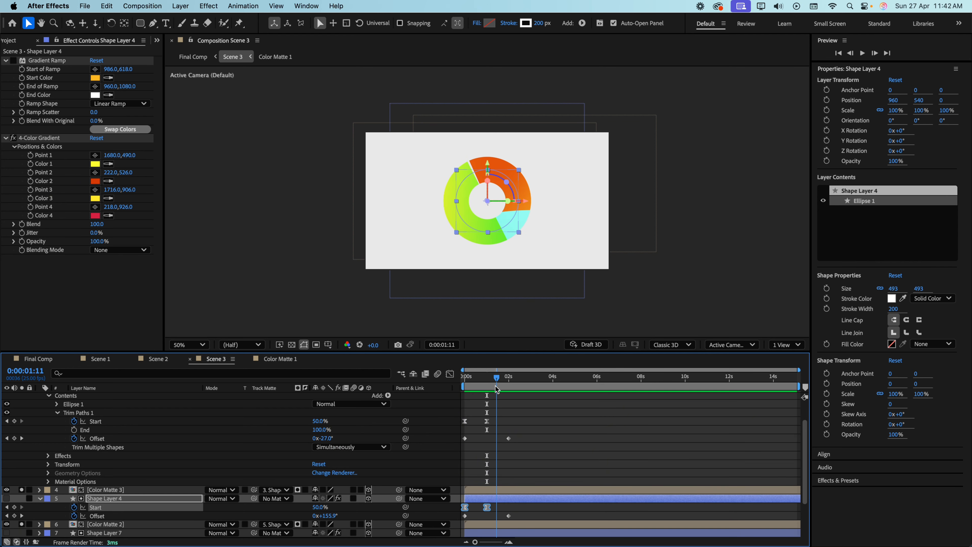
pyautogui.press('space')
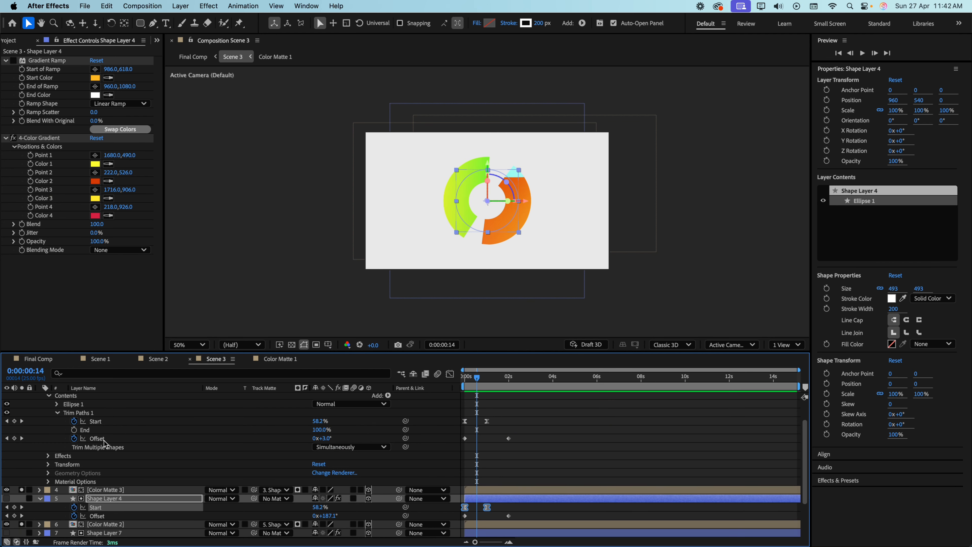
pyautogui.press('Home')
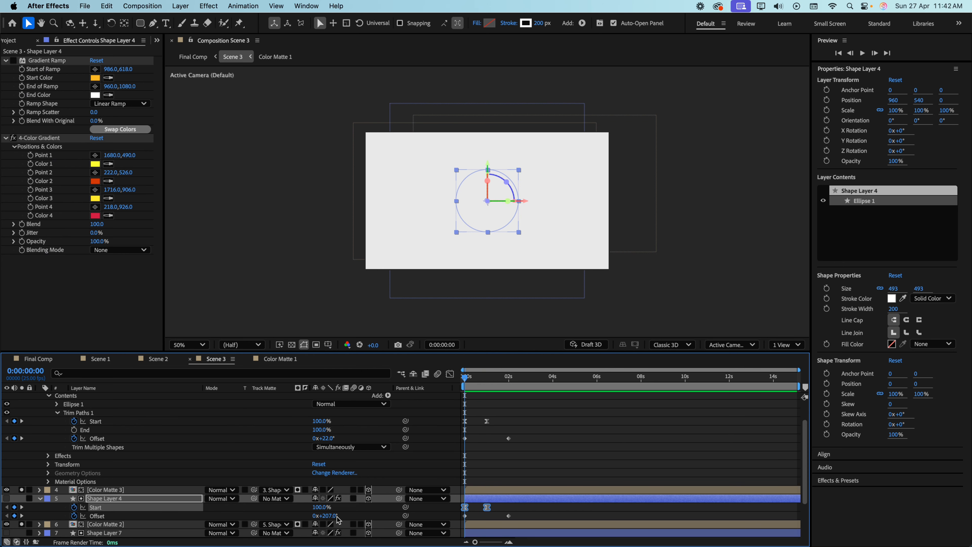
pyautogui.press('space')
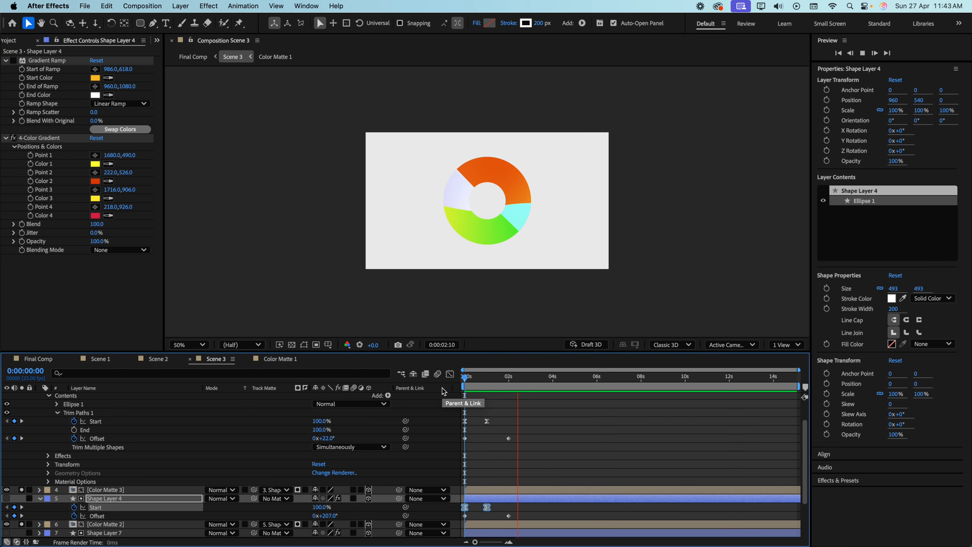
pyautogui.press('space')
pyautogui.press('space')
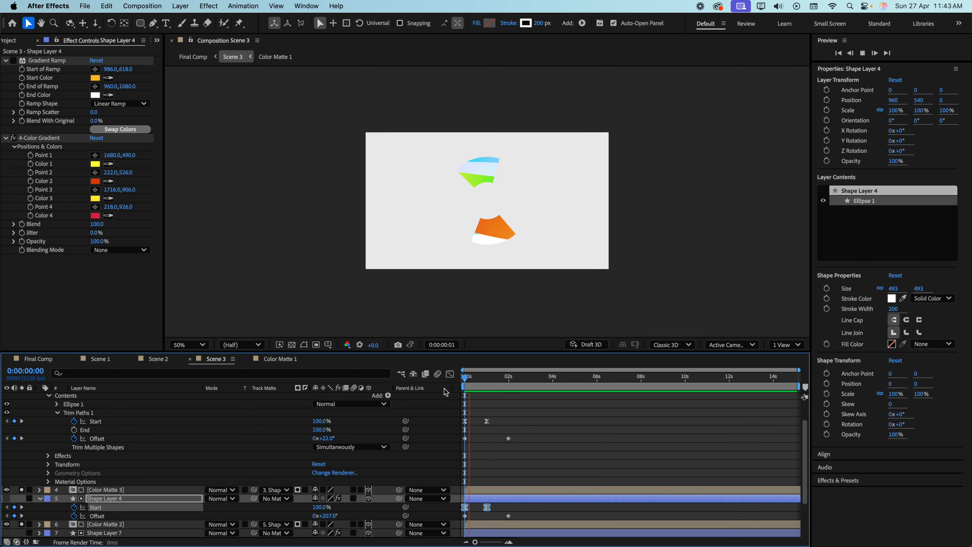
pyautogui.press('space')
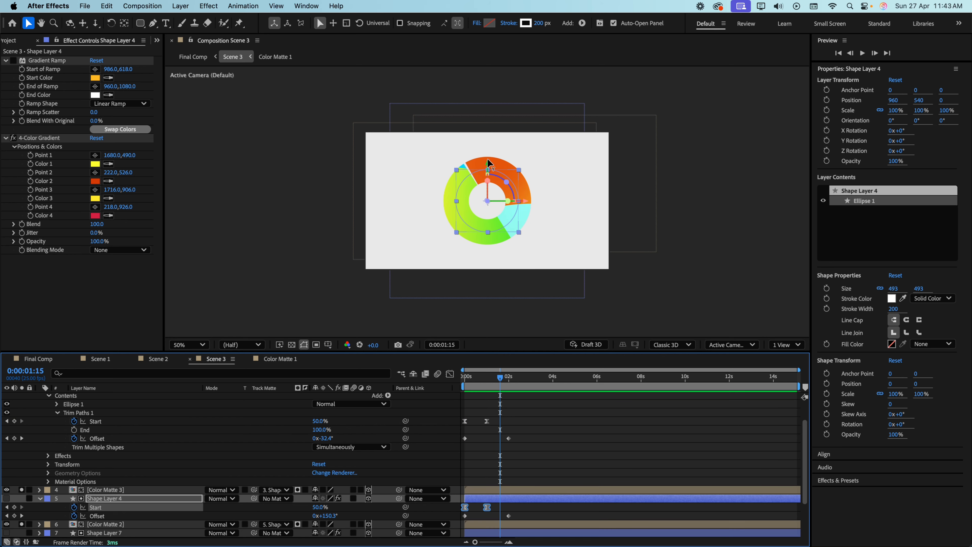
# Clear the solos on the upper Color Matte 3 and Color Matte 2, and hide Adjustment Layer 2 at the first frame.
pyautogui.scroll(3, 96, 434)
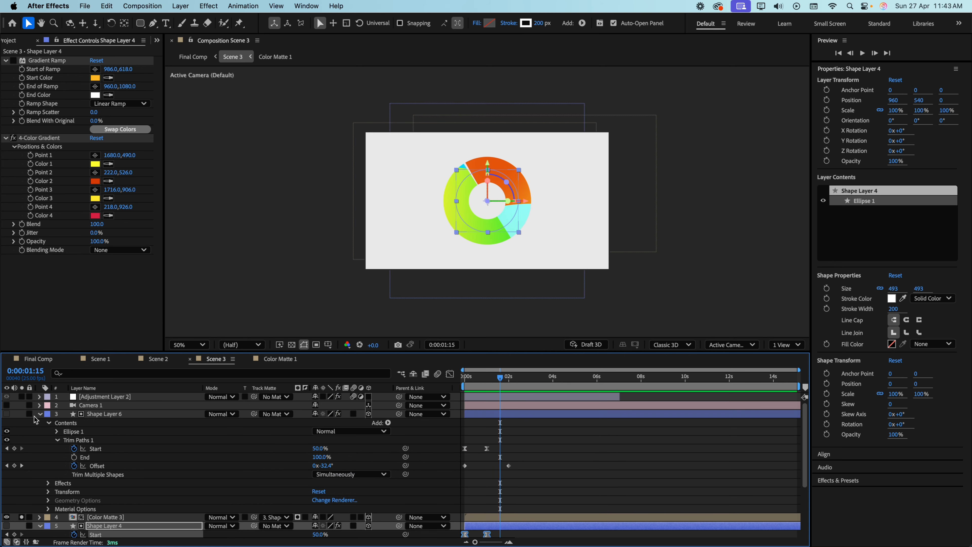
pyautogui.scroll(-6, 35, 419)
pyautogui.moveTo(500, 379); pyautogui.dragTo(459, 381)
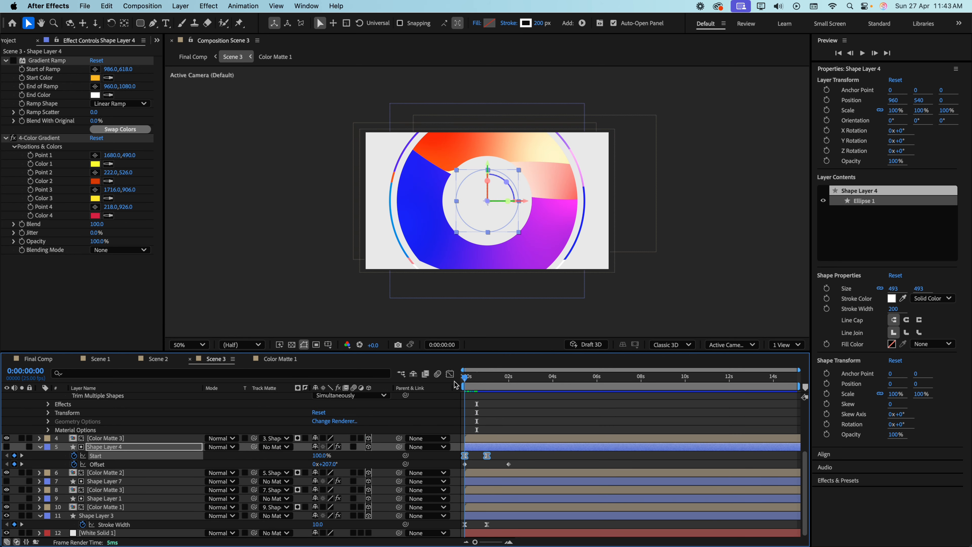
pyautogui.scroll(6, 71, 453)
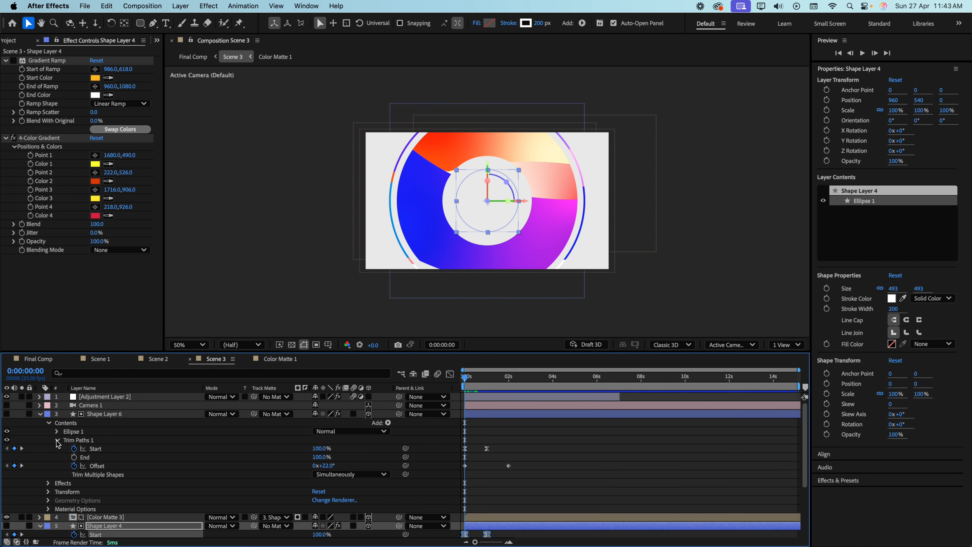
pyautogui.click(6, 396)
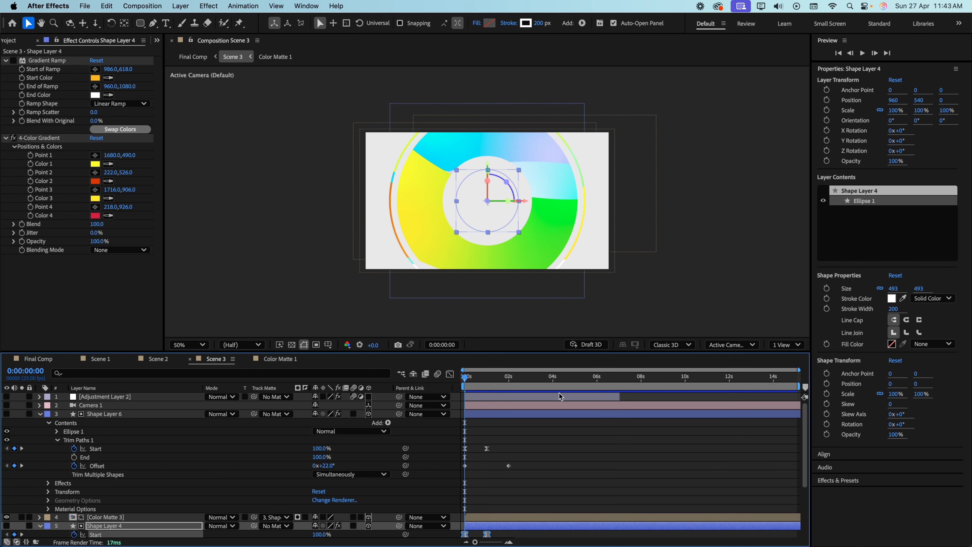
# Collapse the properties of all Scene 3 layers and reveal only Camera 1's Position keyframes.
pyautogui.click(115, 413)
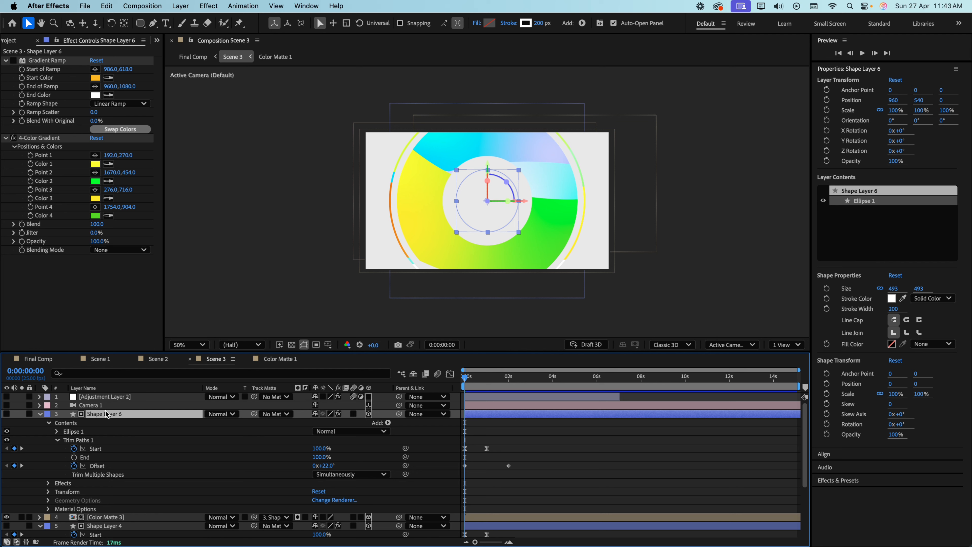
pyautogui.press('super+a')
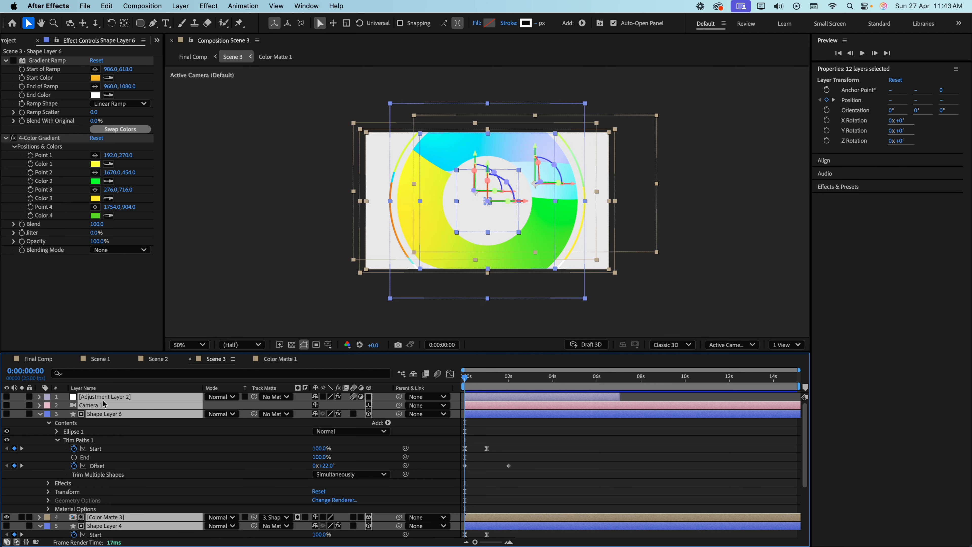
pyautogui.press('u')
pyautogui.press('u')
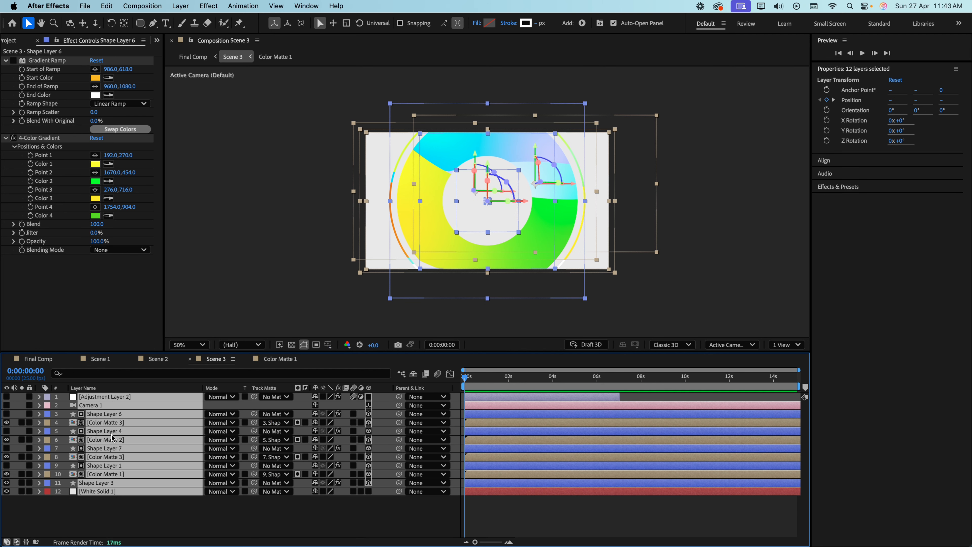
pyautogui.click(115, 507)
pyautogui.click(118, 406)
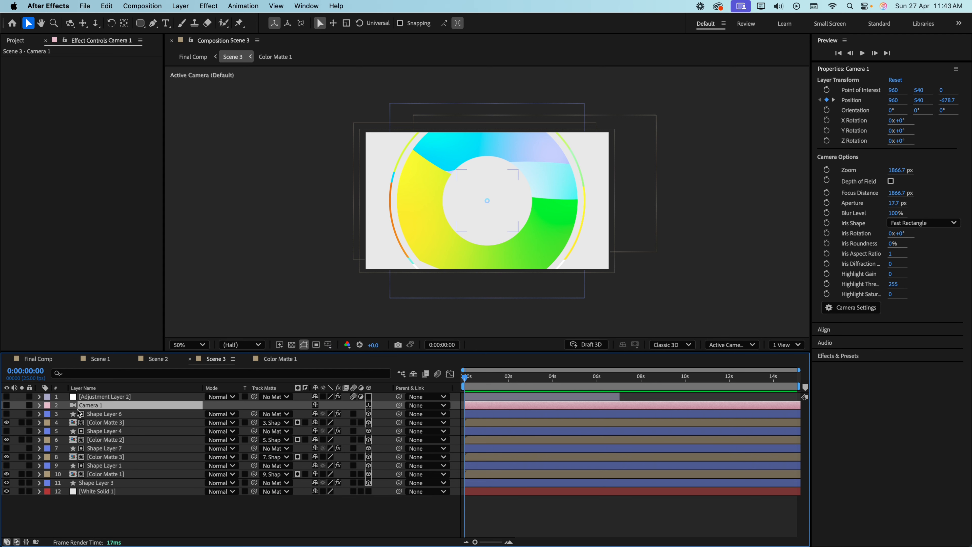
pyautogui.press('u')
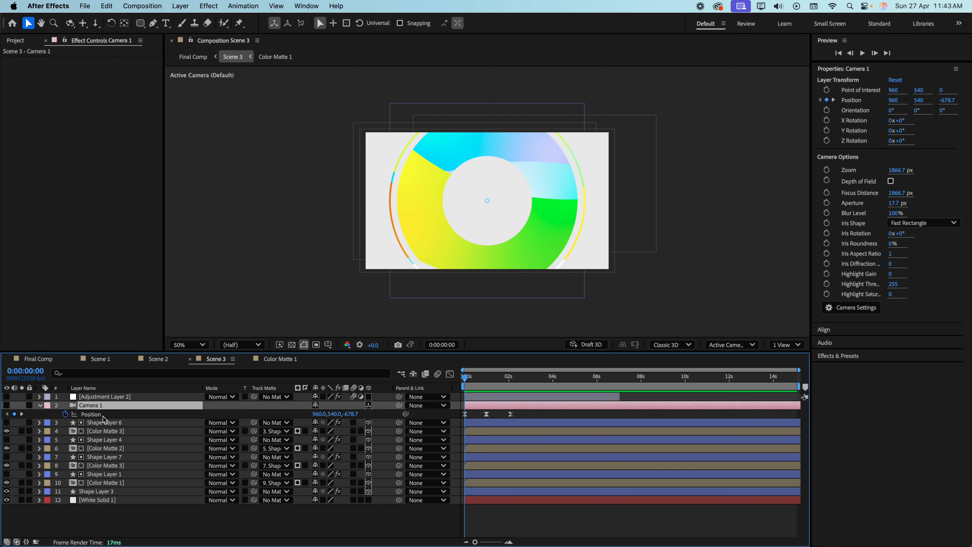
# Open the settings for a new camera, view the available lens presets, and cancel without creating the camera.
pyautogui.rightClick(92, 515)
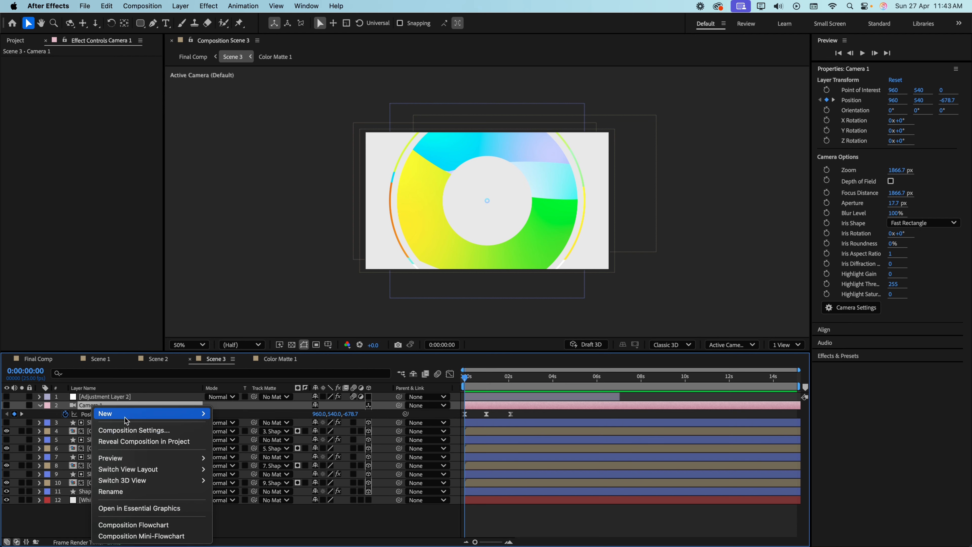
pyautogui.moveTo(153, 414)
pyautogui.click(256, 464)
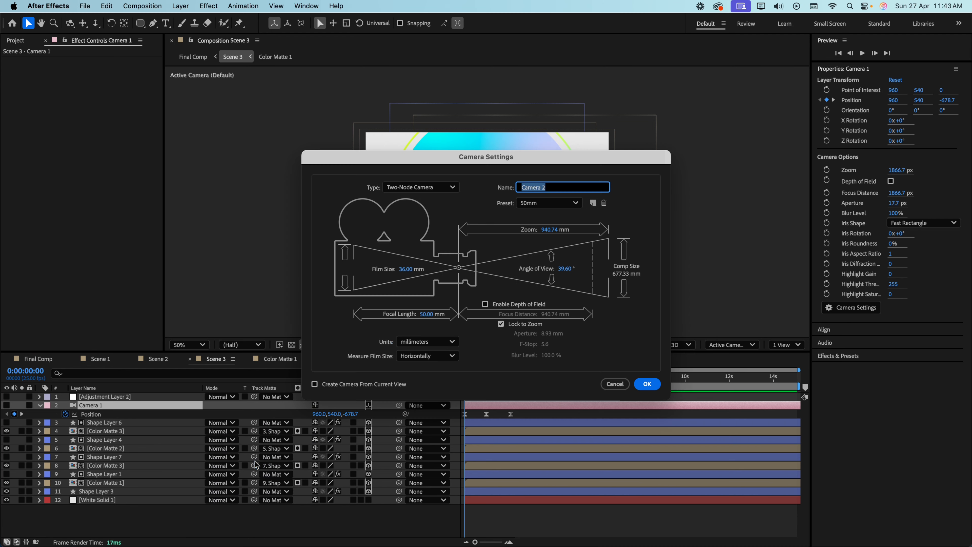
pyautogui.click(541, 204)
pyautogui.click(541, 204)
pyautogui.click(541, 204)
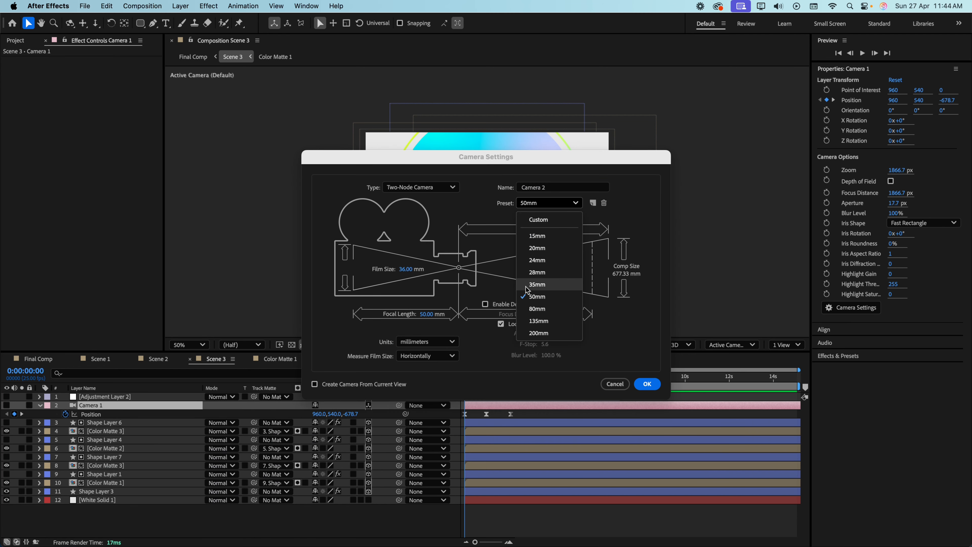
pyautogui.click(615, 384)
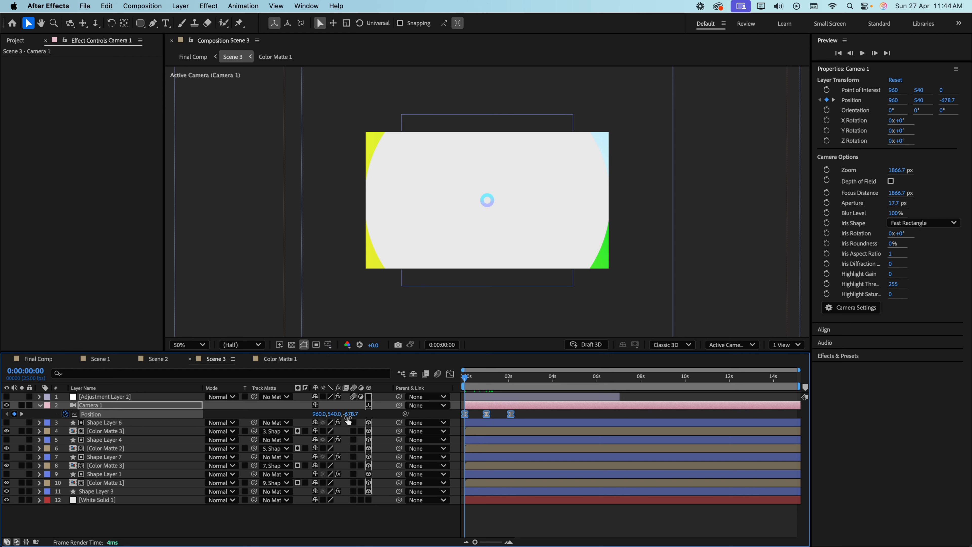
# Examine Camera 1's Position keyframes at 0:00:01:00 and 0:00:02:02, and preview the camera move from the first frame.
pyautogui.moveTo(462, 379); pyautogui.dragTo(487, 383)
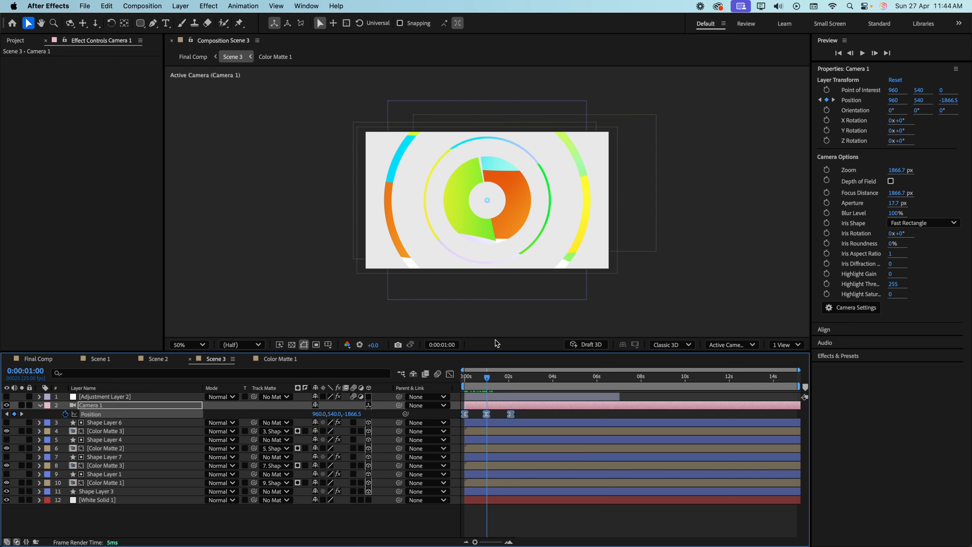
pyautogui.moveTo(487, 380); pyautogui.dragTo(510, 380)
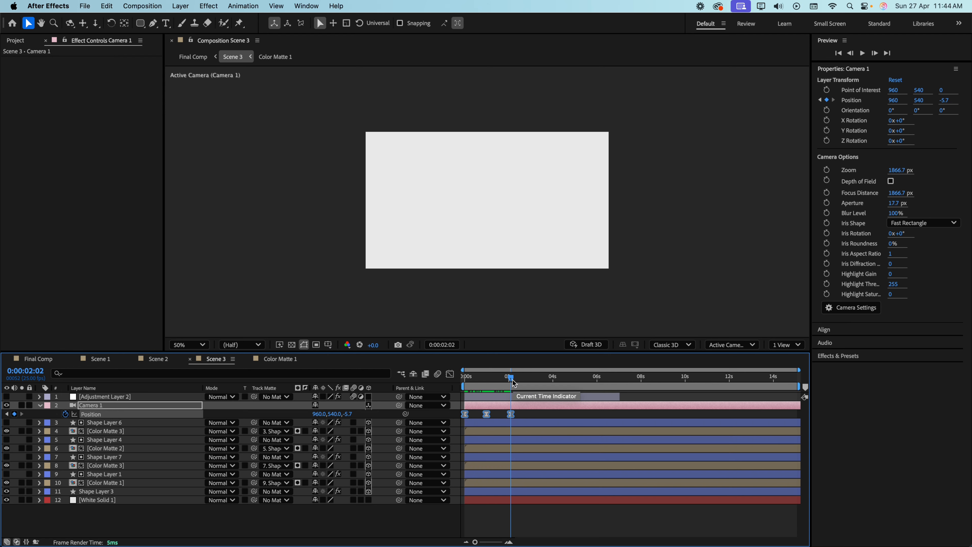
pyautogui.moveTo(512, 380); pyautogui.dragTo(455, 385)
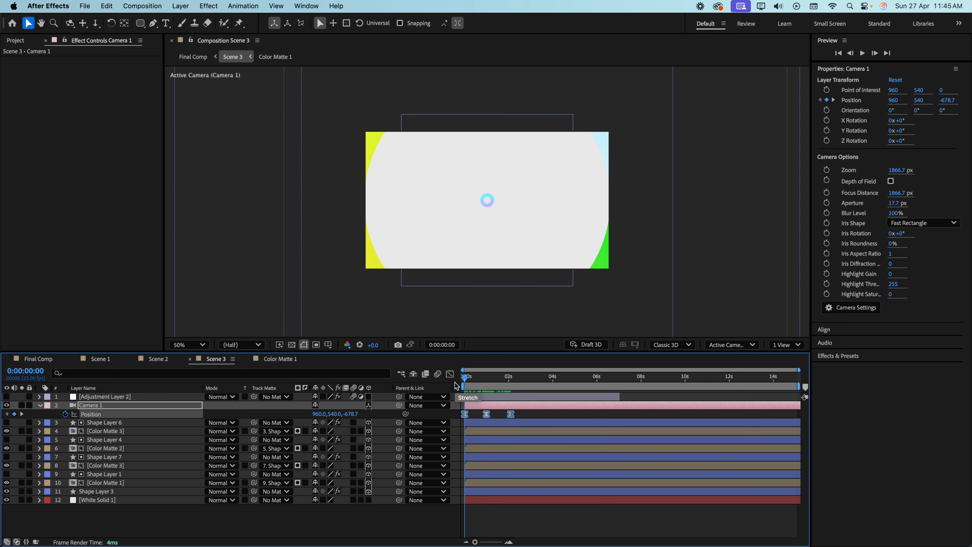
pyautogui.press('space')
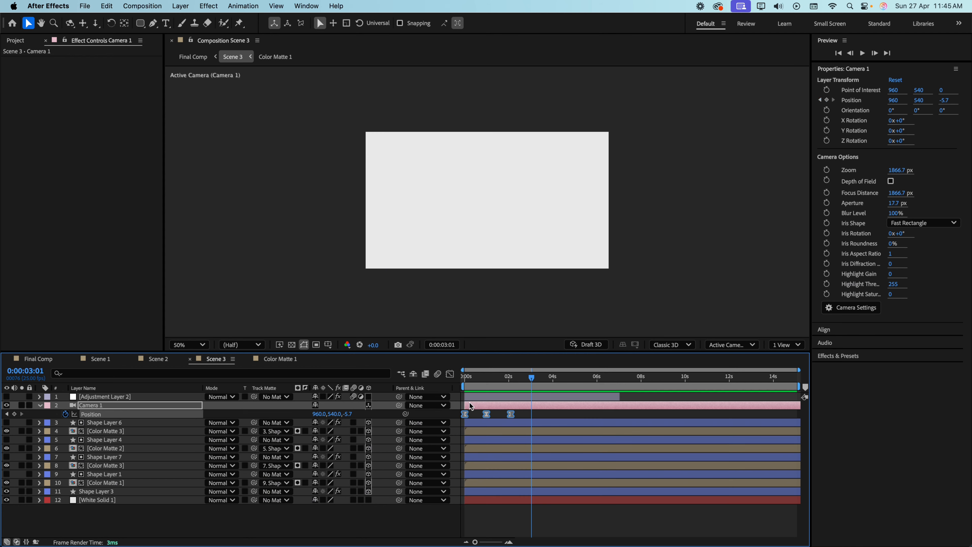
pyautogui.press('space')
pyautogui.press('Home')
# Turn Adjustment Layer 2 with its Hue/Saturation effect back on and preview Scene 3 from the first frame.
pyautogui.click(103, 398)
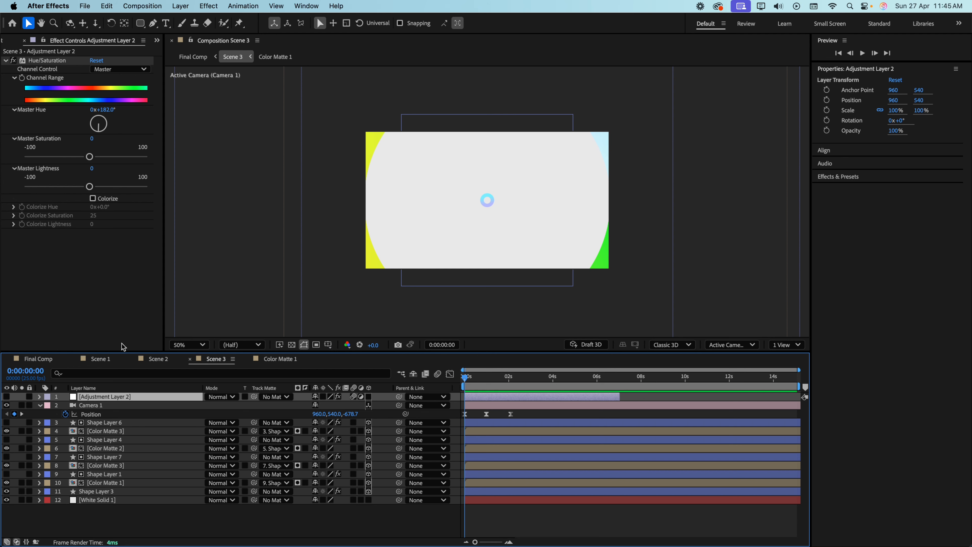
pyautogui.click(7, 396)
pyautogui.press('space')
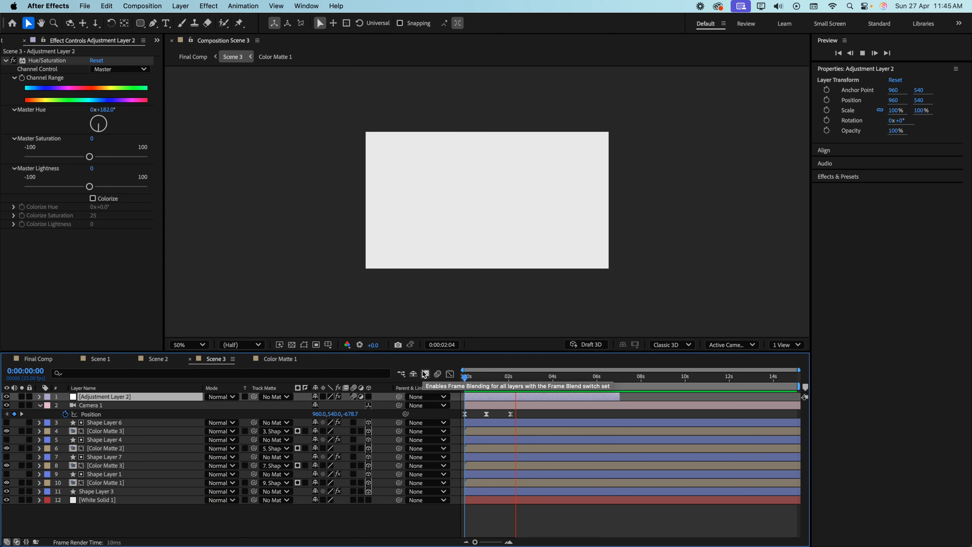
pyautogui.press('space')
# Close the Color Matte 1 composition and select the Scene 1 layer at the first frame of Final Comp.
pyautogui.click(247, 359)
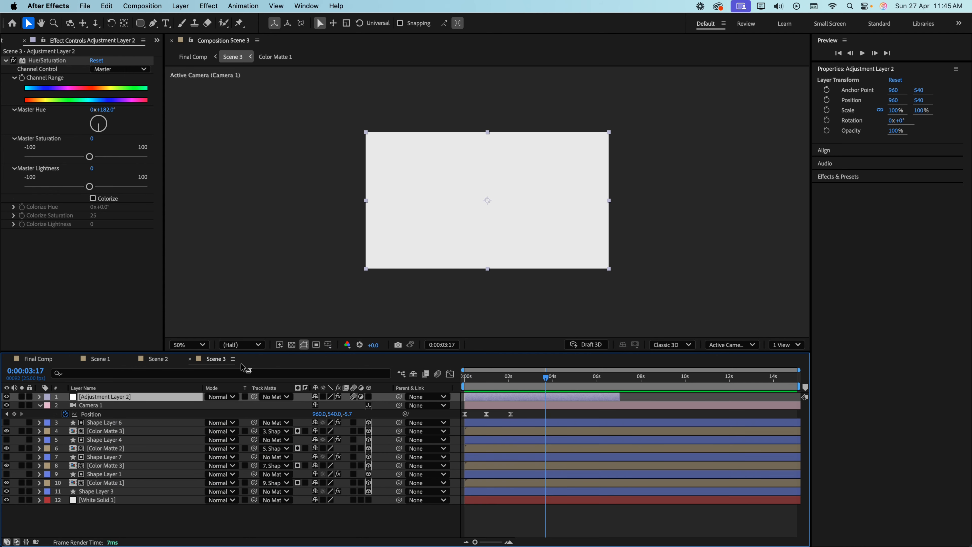
pyautogui.click(43, 362)
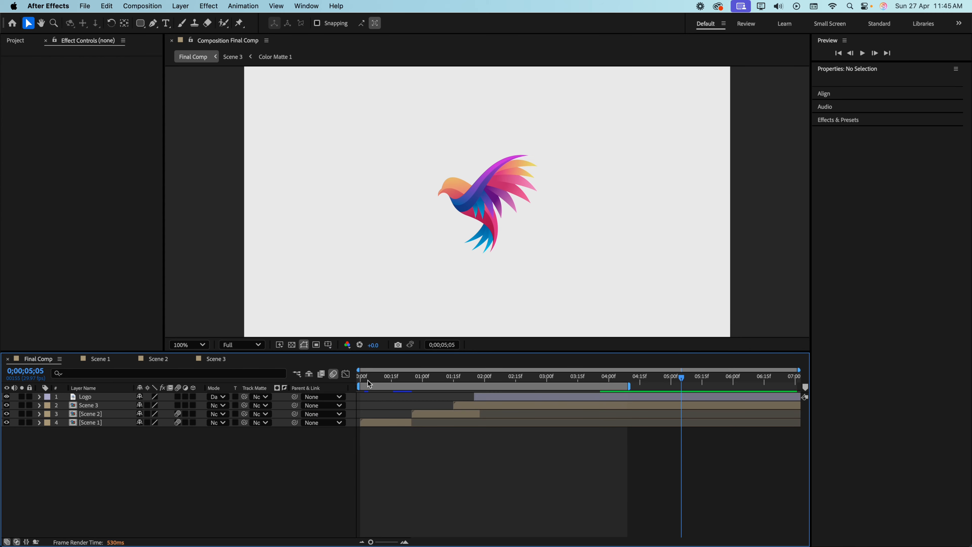
pyautogui.moveTo(368, 380); pyautogui.dragTo(340, 380)
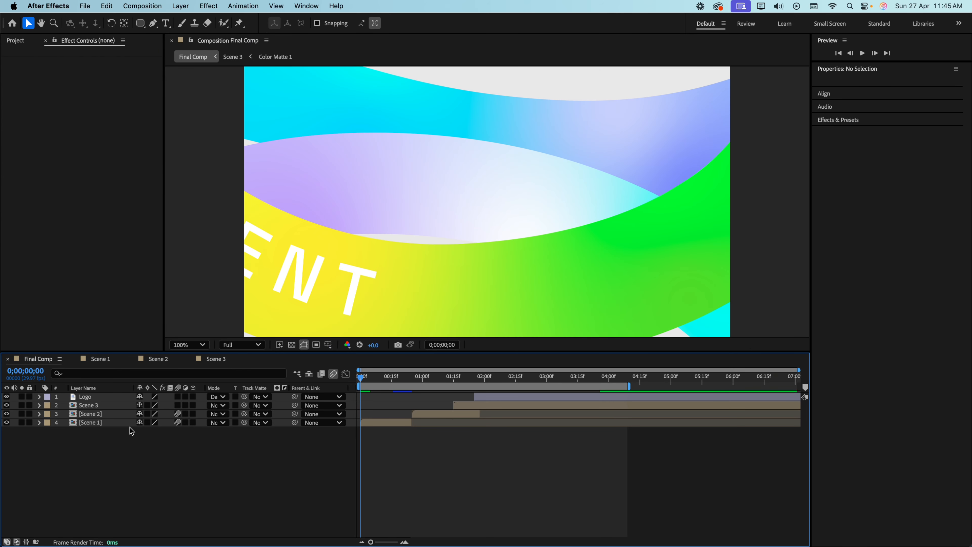
pyautogui.click(106, 425)
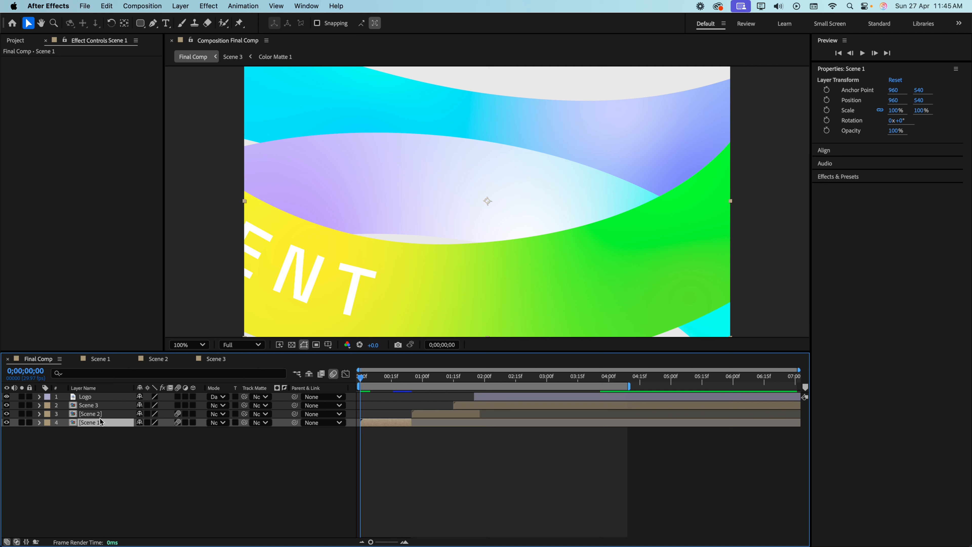
# Examine the Scene 2 and Scene 3 layers in Final Comp, scrubbing from the first frame to Scene 3's start at 0;00;01;15.
pyautogui.click(100, 414)
pyautogui.click(99, 407)
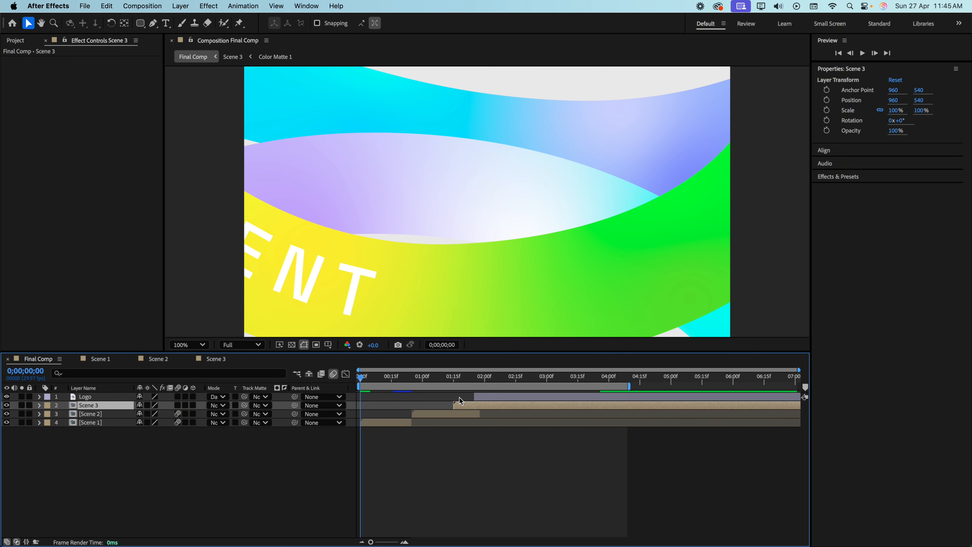
pyautogui.moveTo(360, 378); pyautogui.dragTo(456, 400)
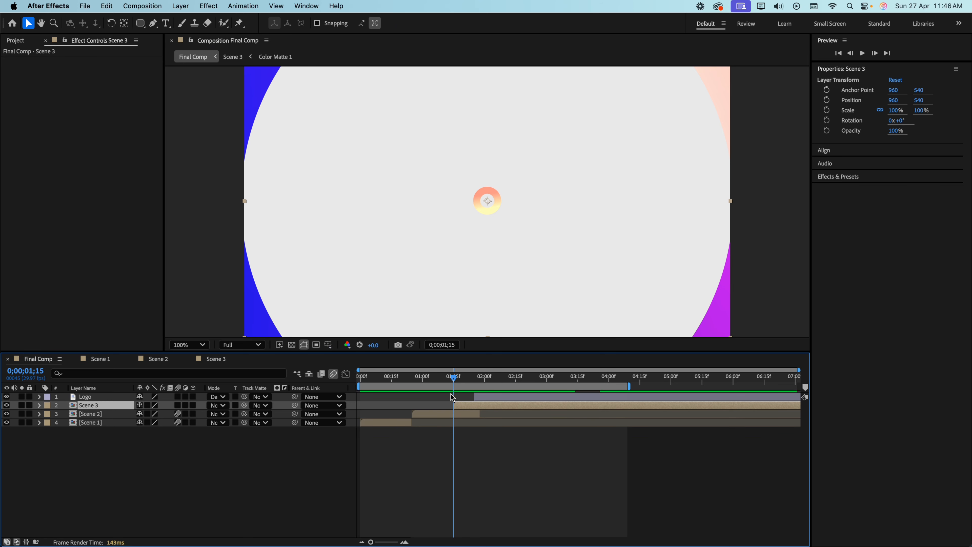
# Reveal the Logo layer's Scale keyframes, scrub to 0;00;03;01 just before them, and preview Final Comp from the first frame.
pyautogui.click(99, 398)
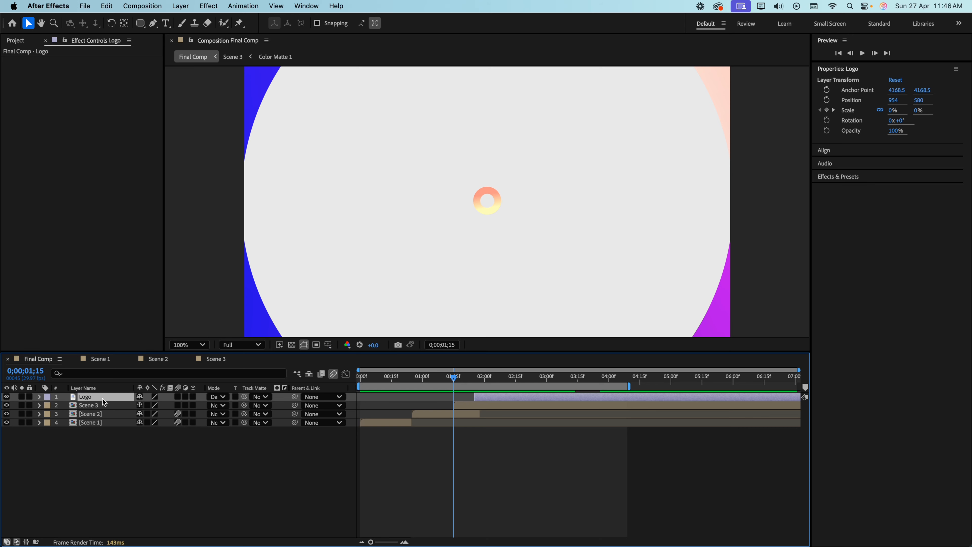
pyautogui.press('u')
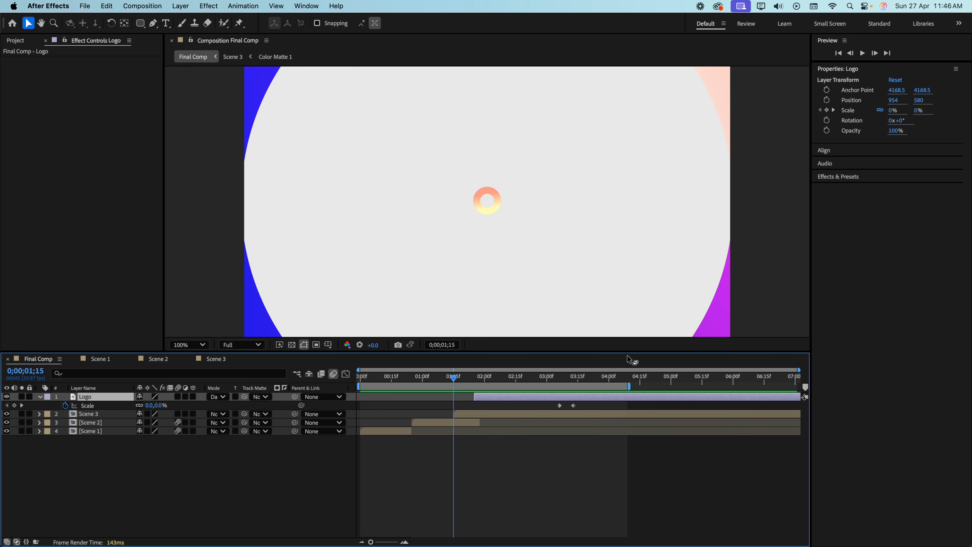
pyautogui.moveTo(454, 382); pyautogui.dragTo(549, 384)
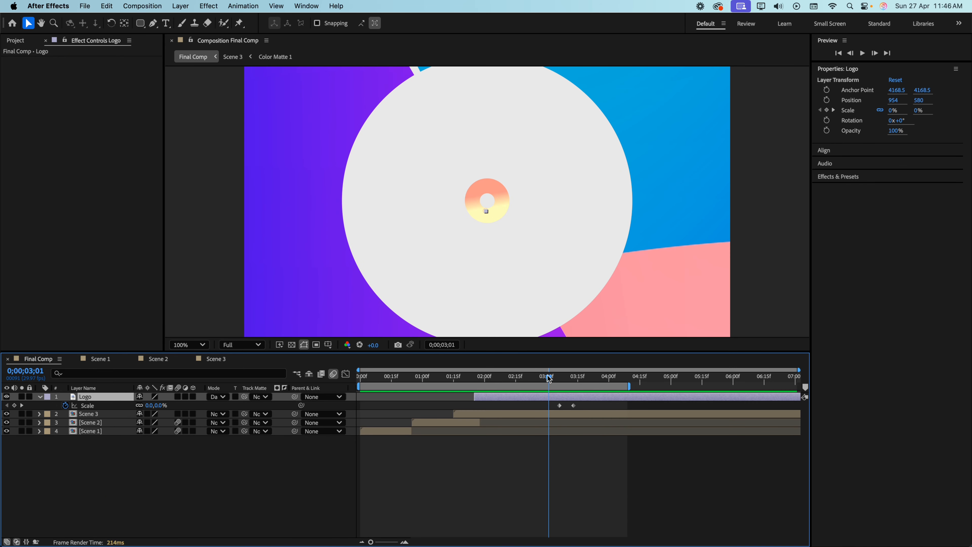
pyautogui.moveTo(548, 379); pyautogui.dragTo(338, 397)
pyautogui.press('space')
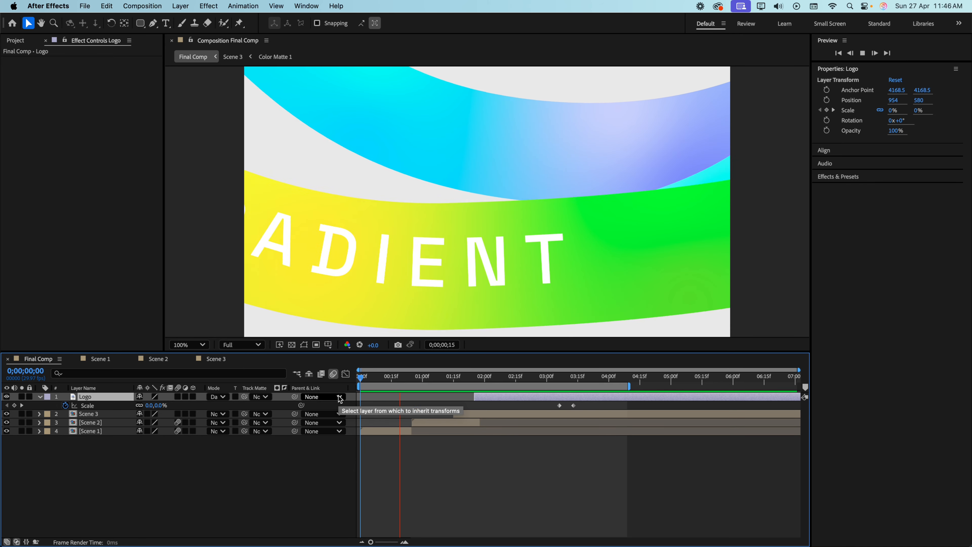